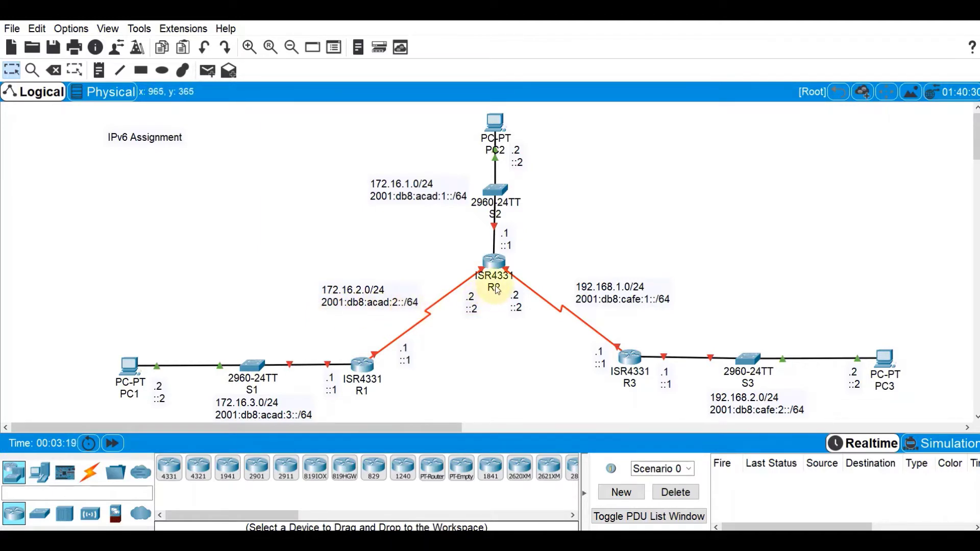
- Assign PC1 the static IPv6 address 2001:db8:acad:3::2 with prefix length 64 in its IP configuration
mouse_move(502, 296)
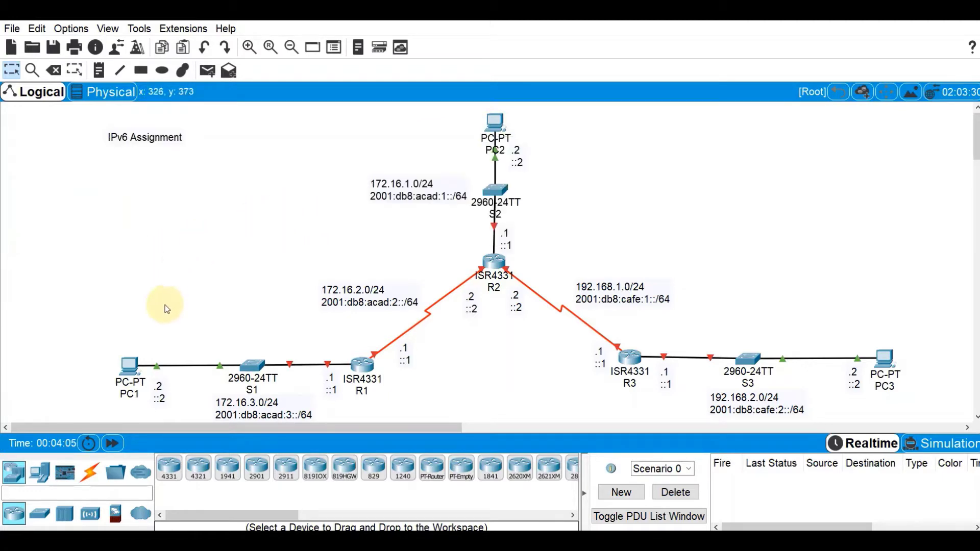
click(135, 369)
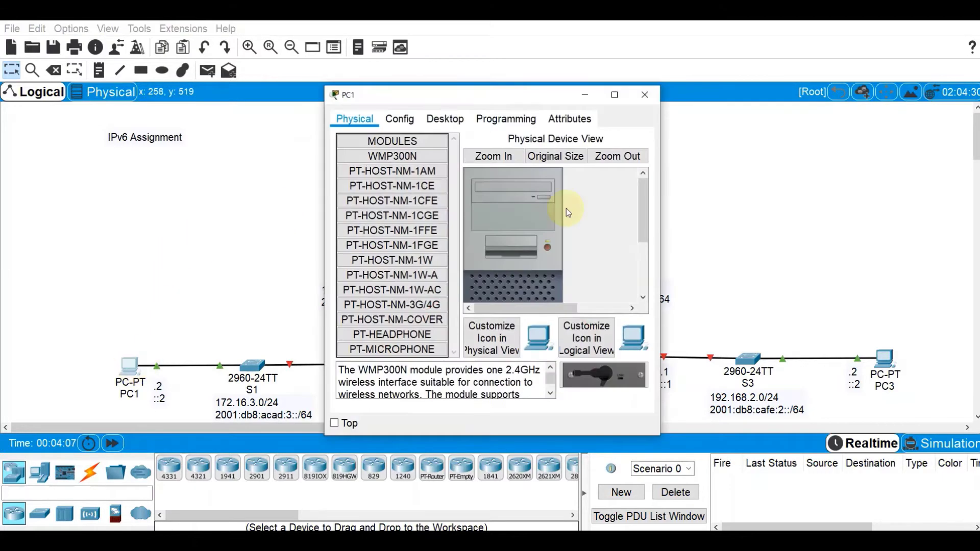
drag(499, 94, 726, 70)
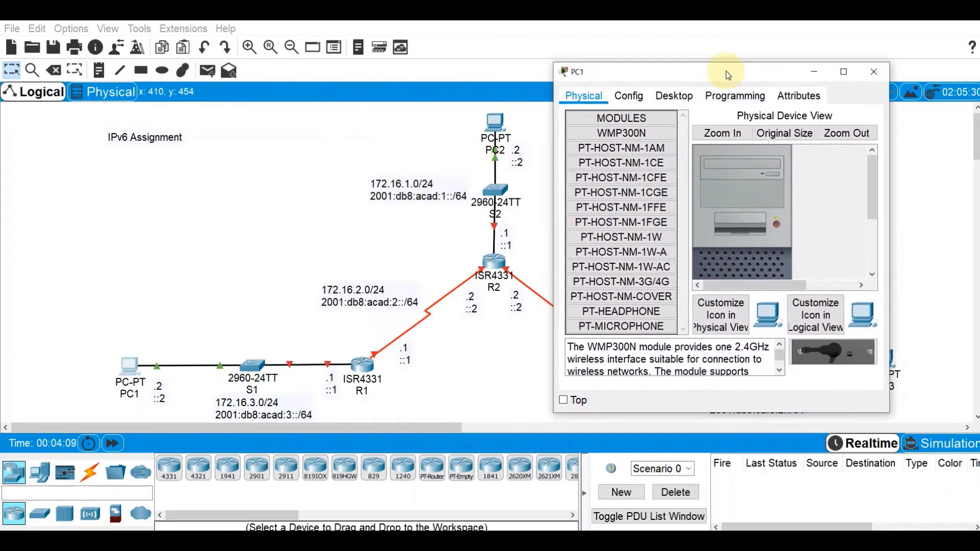
click(684, 97)
click(608, 136)
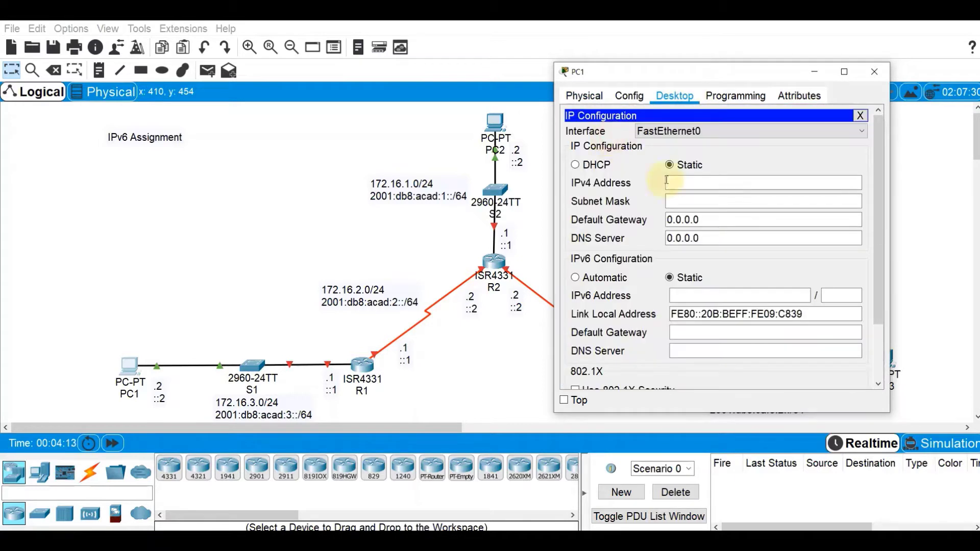
click(708, 295)
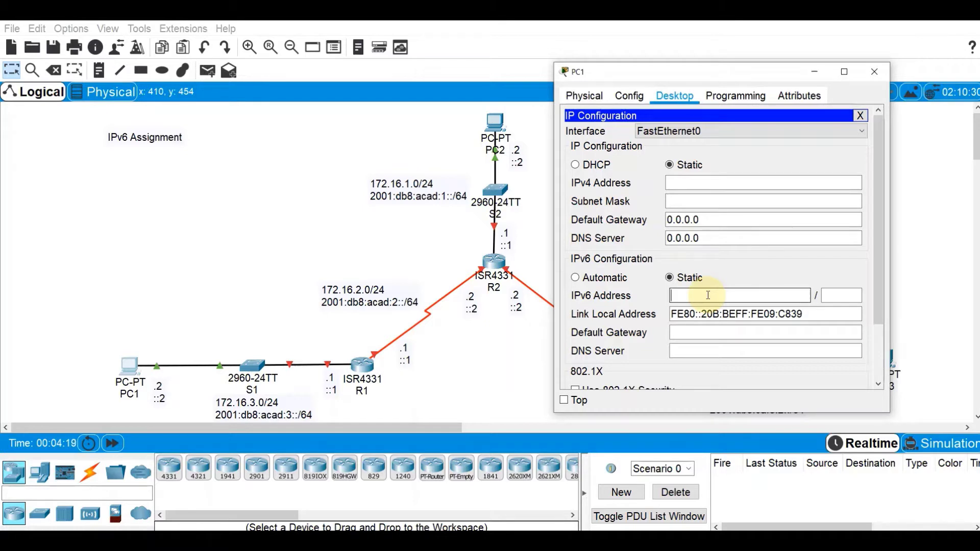
text(2001:)
text(8:acad:3::)
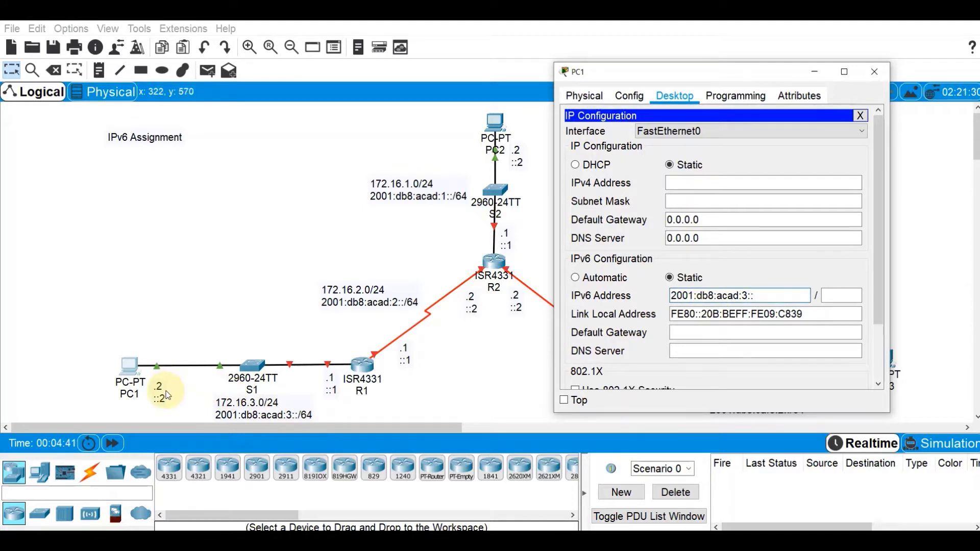
text(2)
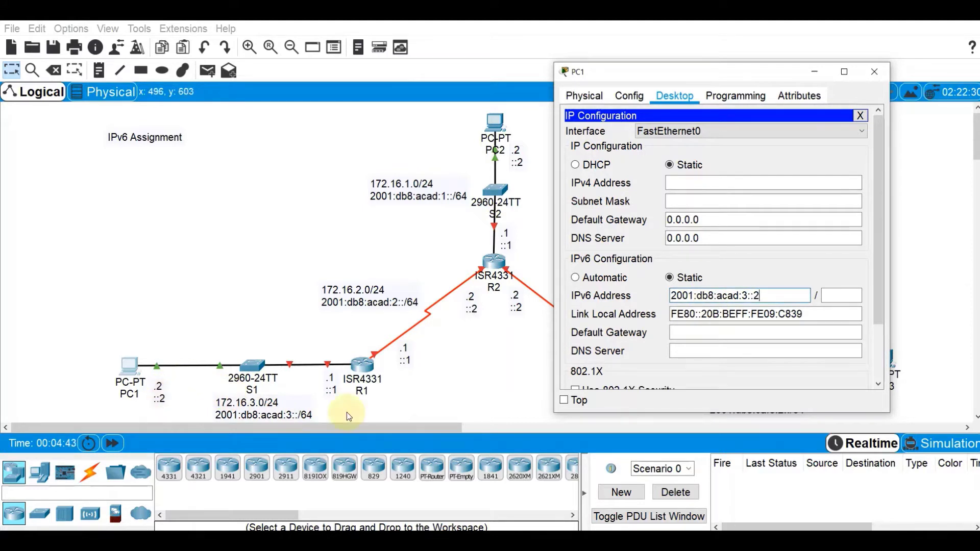
click(846, 295)
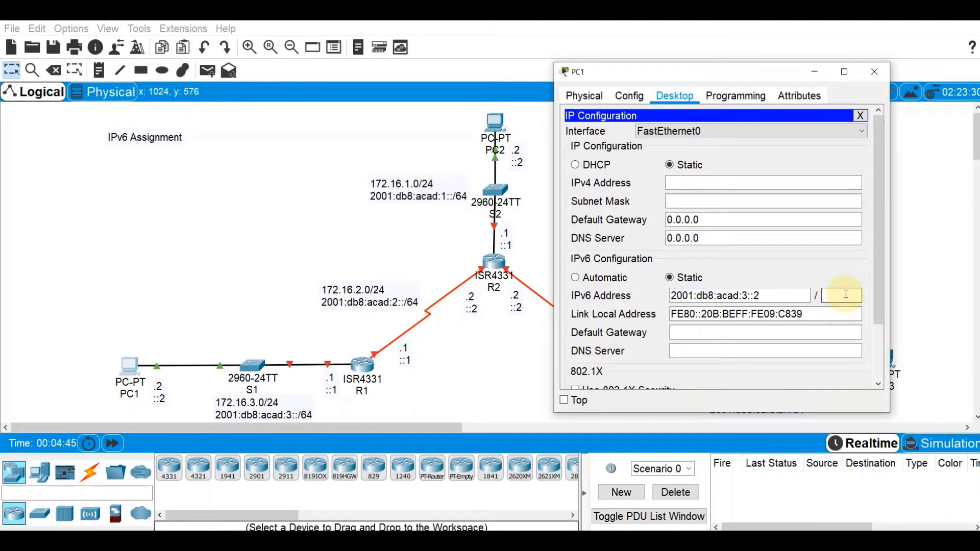
text(64)
- Set PC1's IPv6 default gateway to 2001:db8:acad:3::1 and close its configuration window
click(742, 333)
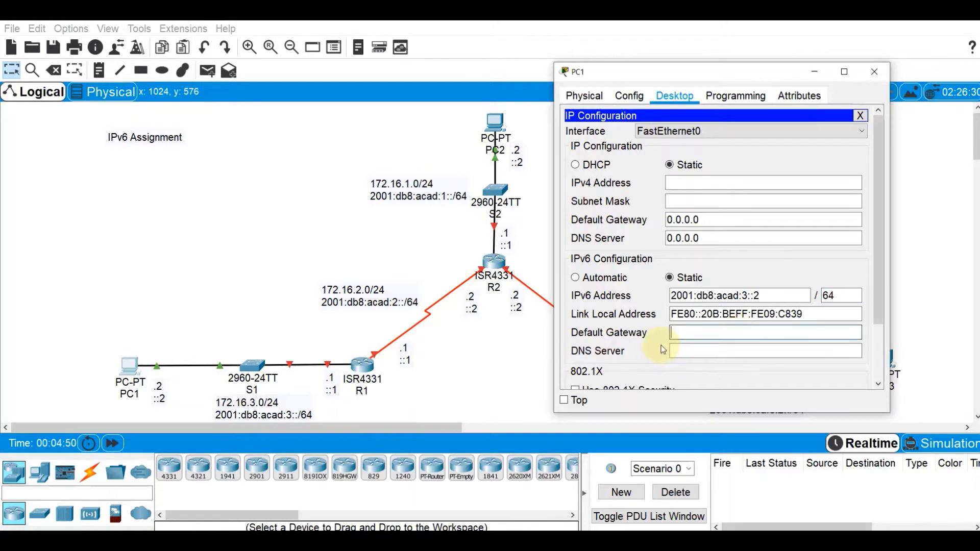
drag(768, 296, 668, 289)
key(ctrl+c)
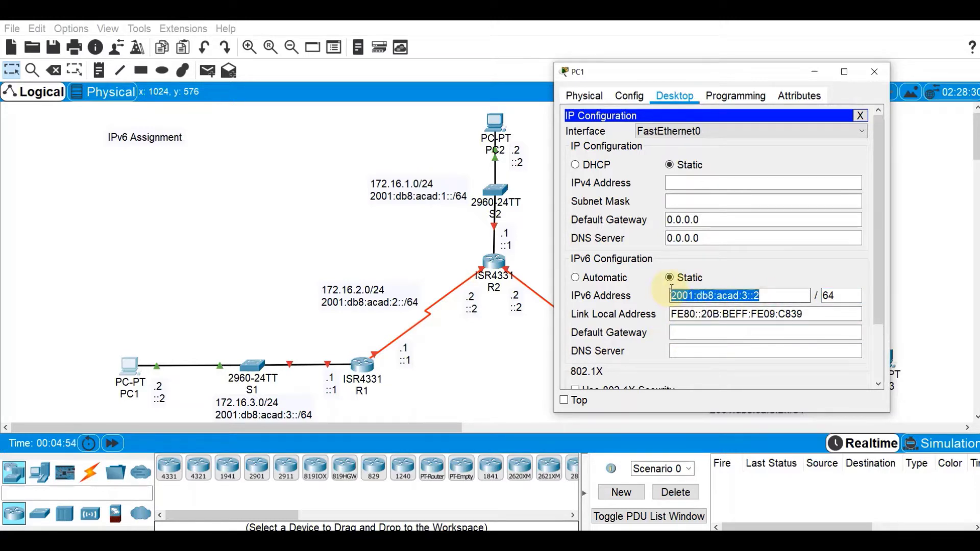
click(684, 333)
key(ctrl+v)
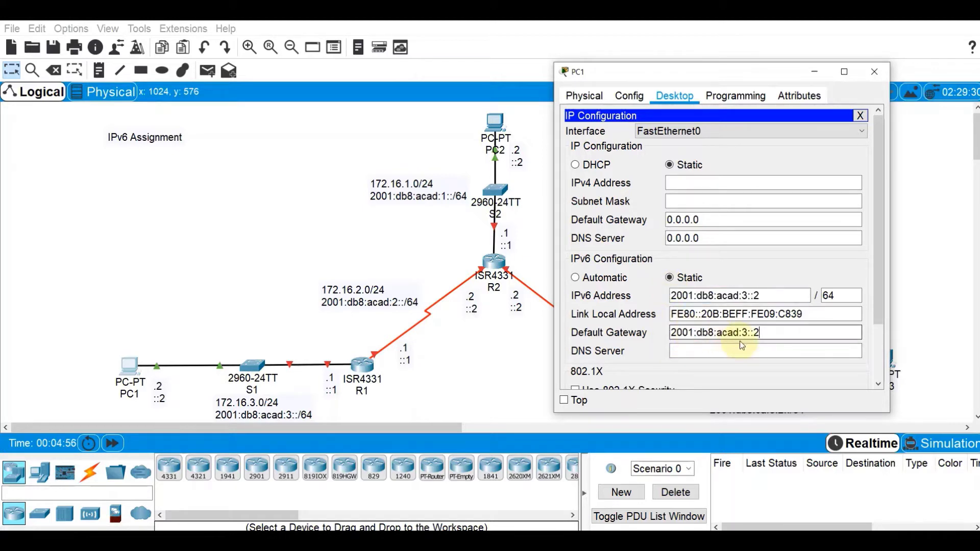
double_click(757, 332)
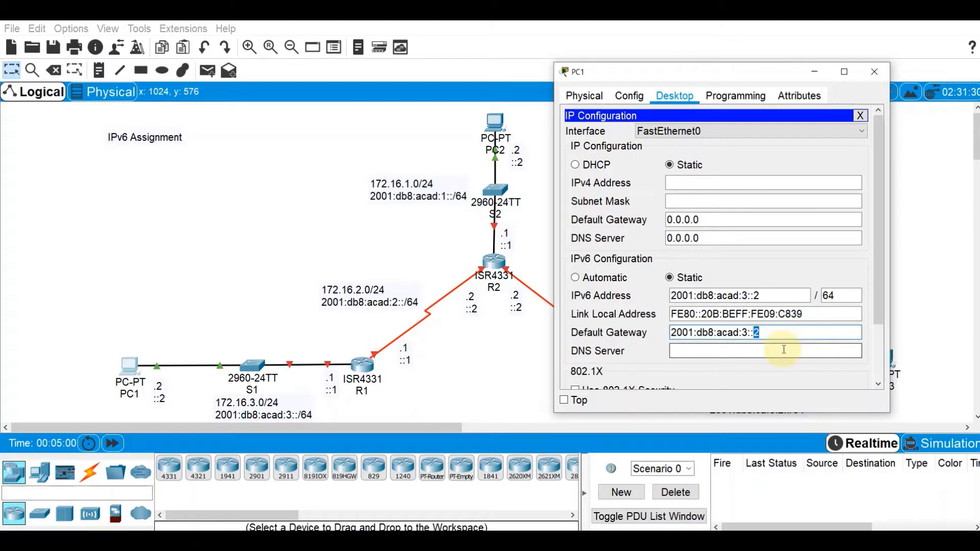
text(1)
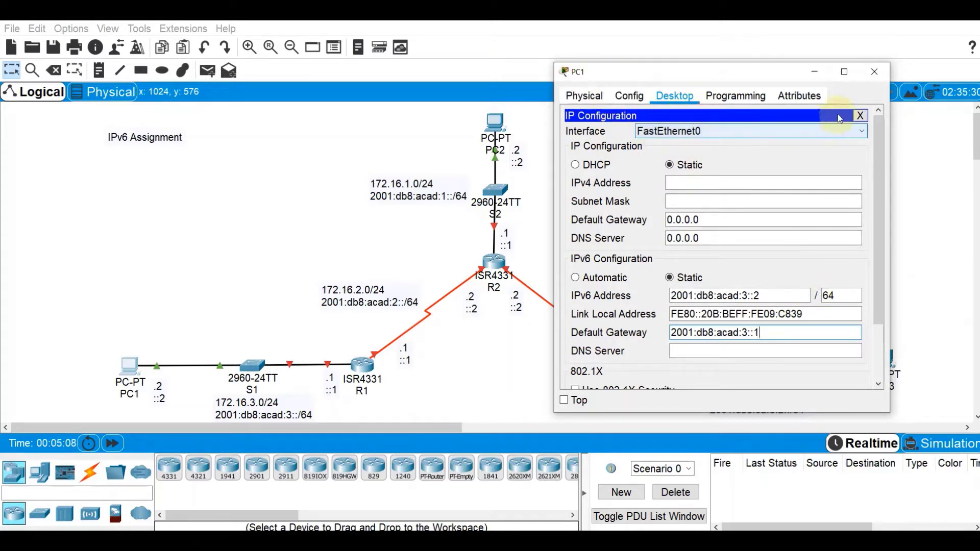
click(872, 75)
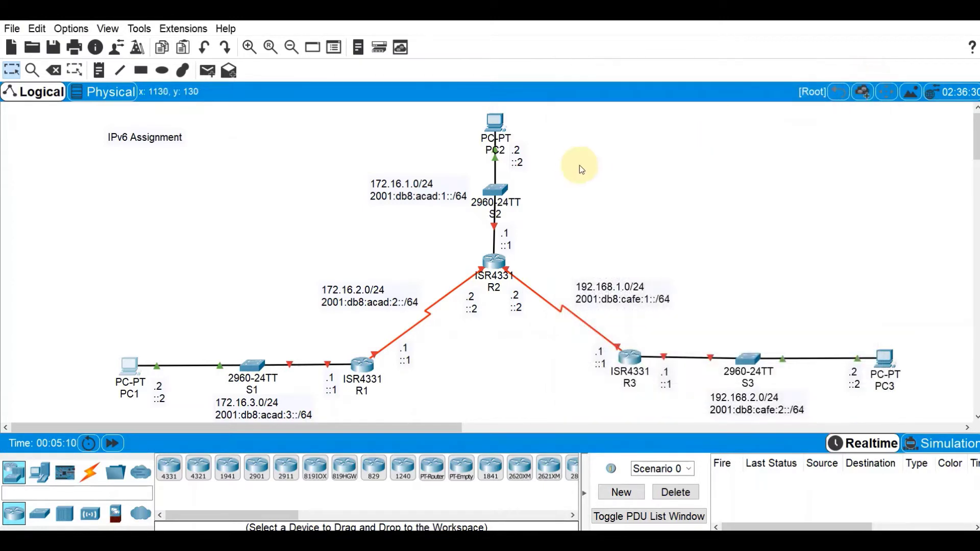
- Assign PC2 the static IPv6 address 2001:db8:acad:1::2 with prefix length 64 in its IP configuration
click(509, 134)
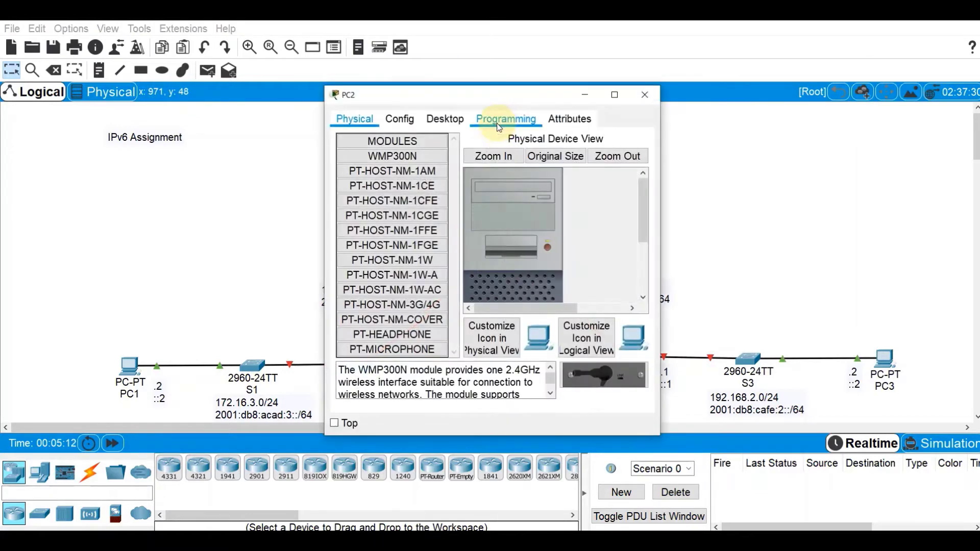
click(447, 122)
click(377, 164)
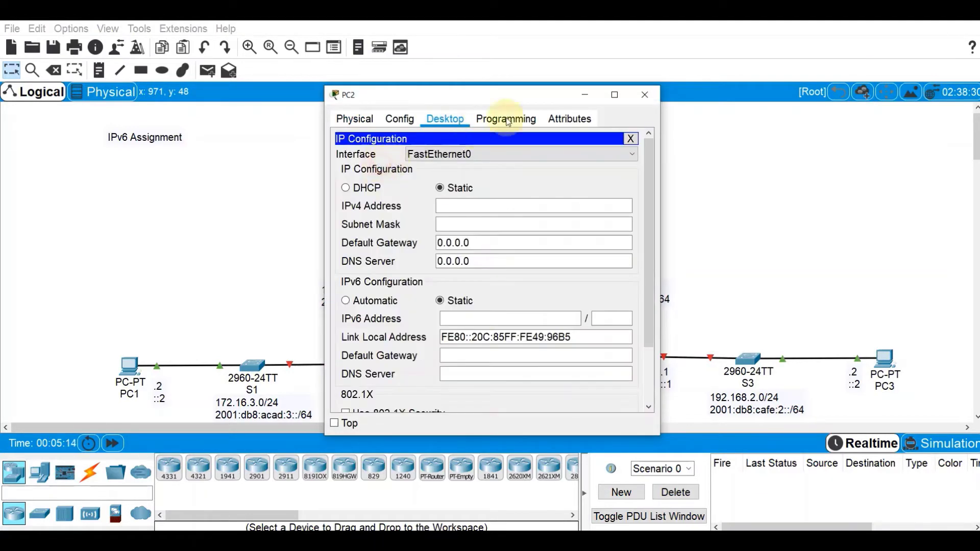
drag(508, 94, 814, 67)
click(753, 289)
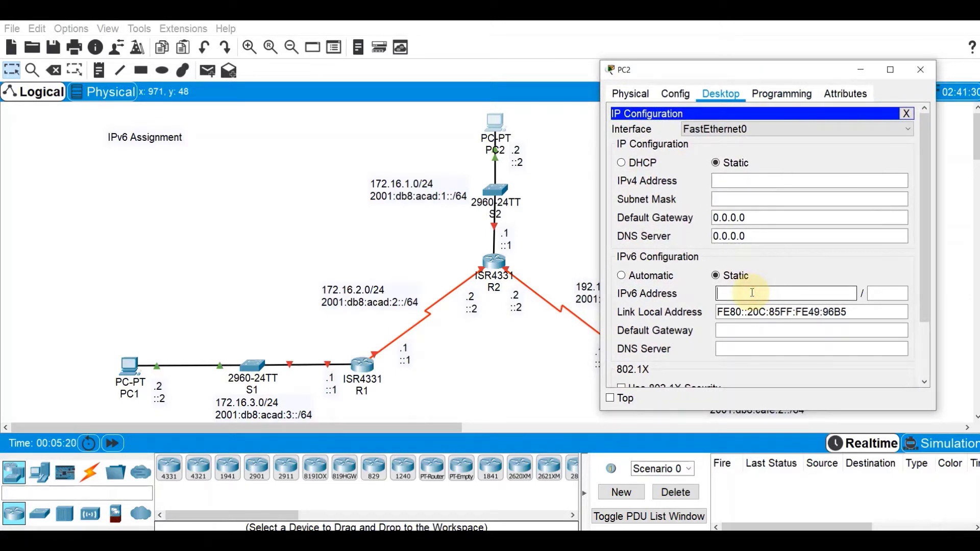
key(ctrl+v)
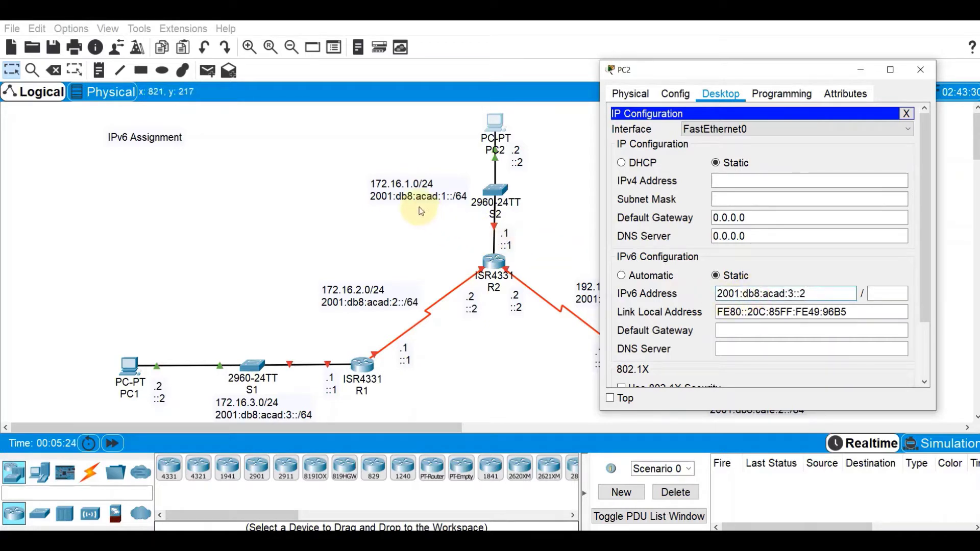
double_click(791, 293)
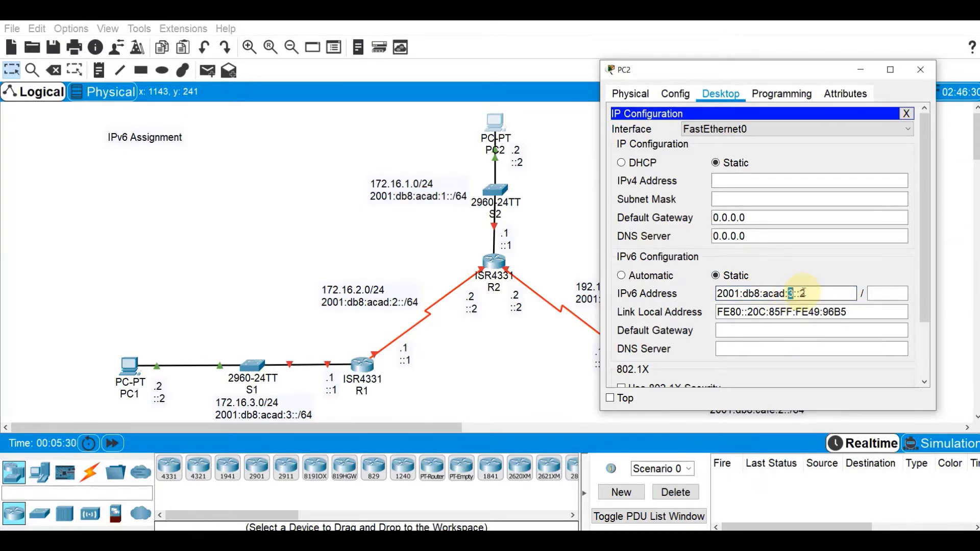
text(1)
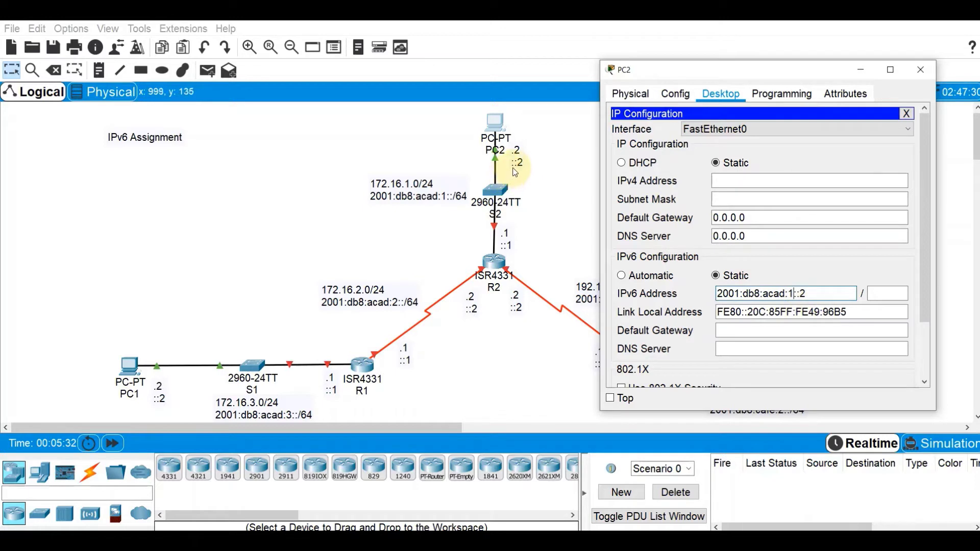
click(887, 295)
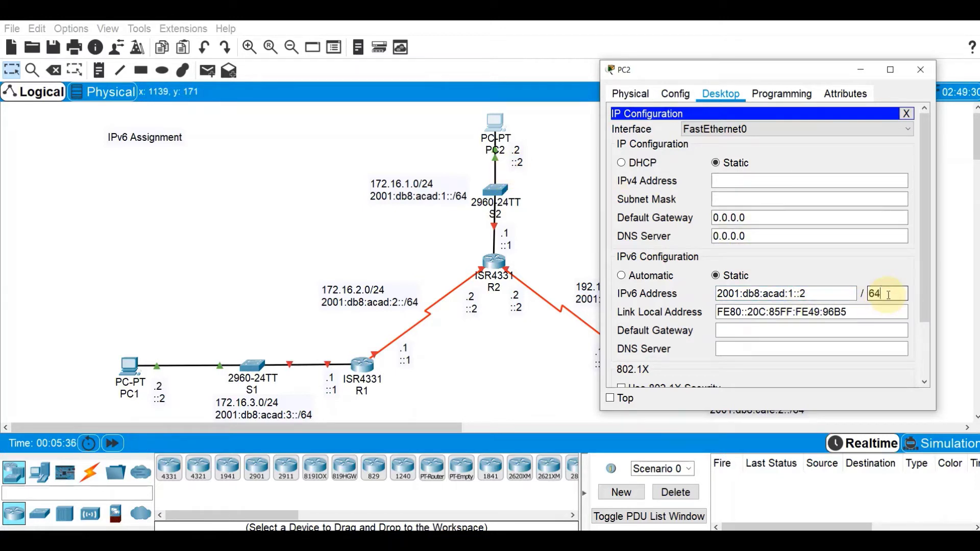
- Set PC2's IPv6 default gateway to 2001:db8:acad:1::1 and close its configuration window
drag(816, 294, 699, 295)
key(ctrl+c)
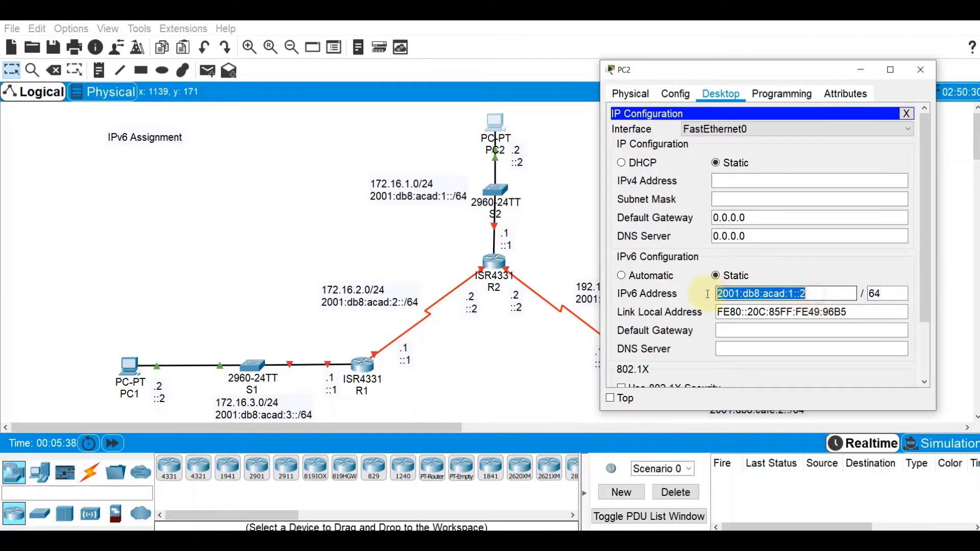
click(741, 333)
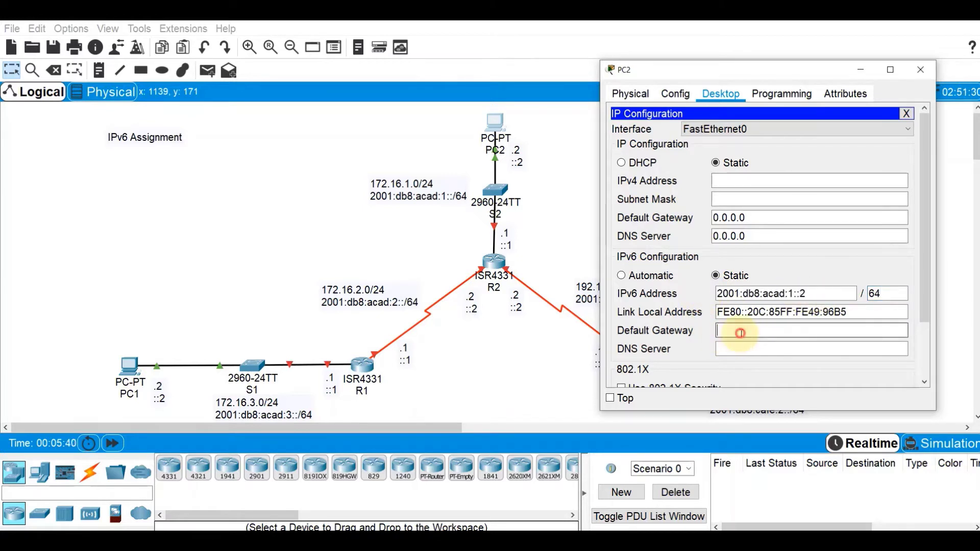
key(ctrl+v)
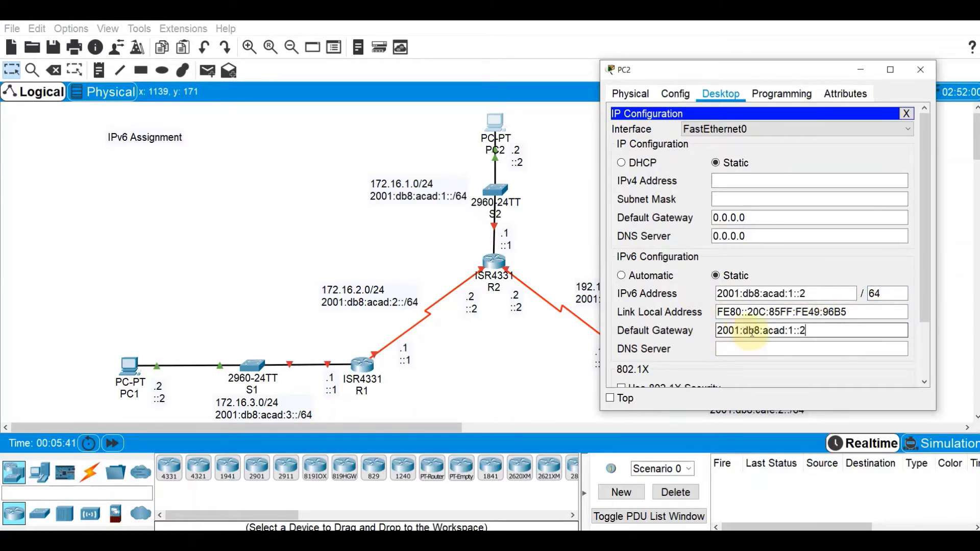
double_click(806, 332)
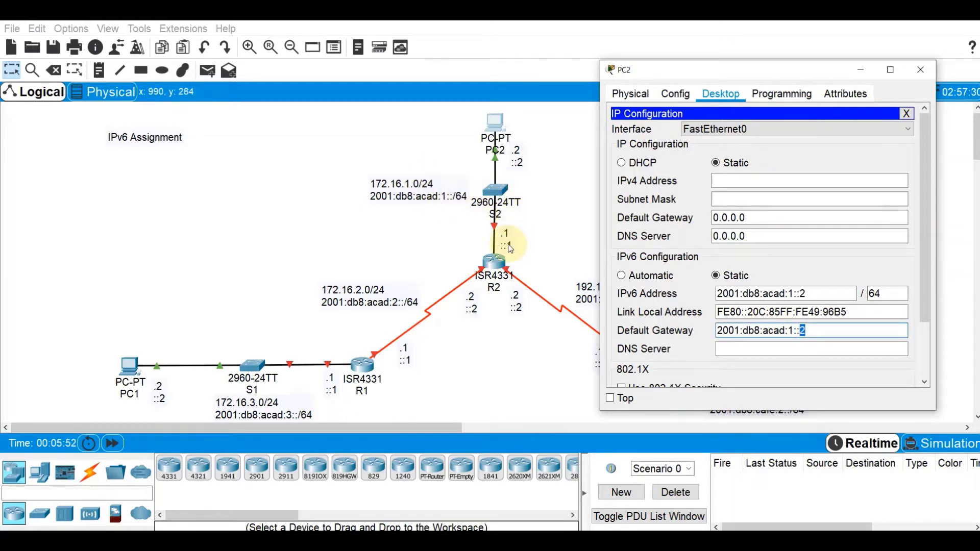
text(1)
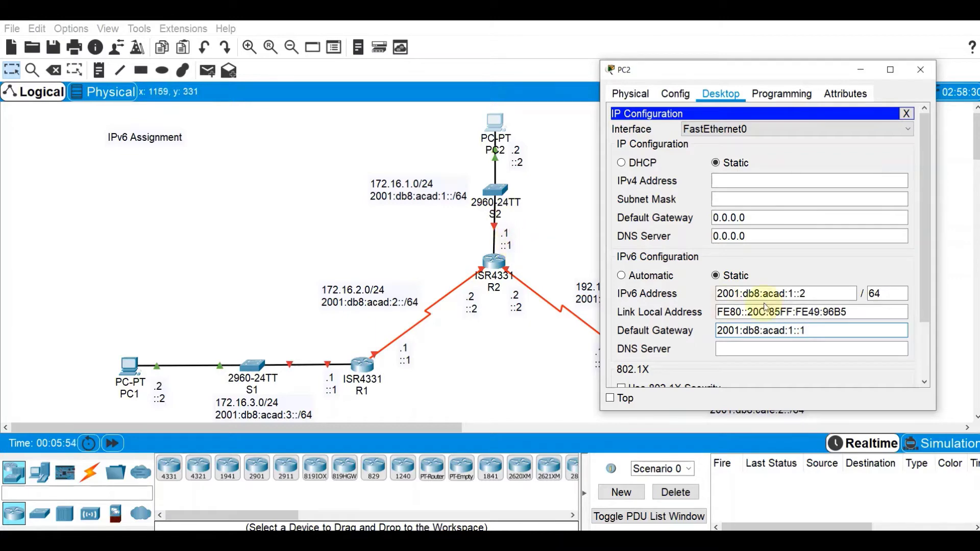
click(921, 75)
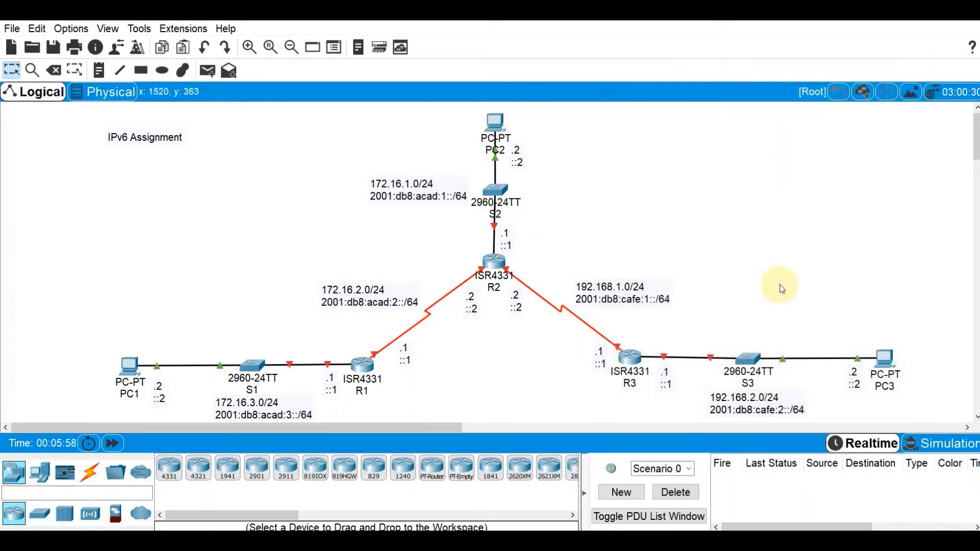
- Assign PC3 the static IPv6 address 2001:db8:cafe:2::2 with prefix length 64 in its IP configuration
click(885, 360)
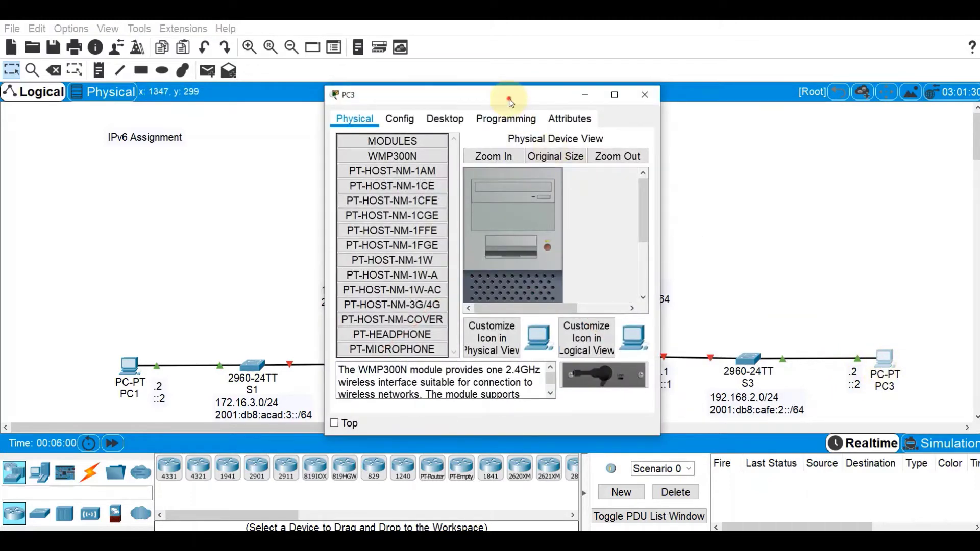
drag(510, 102, 257, 94)
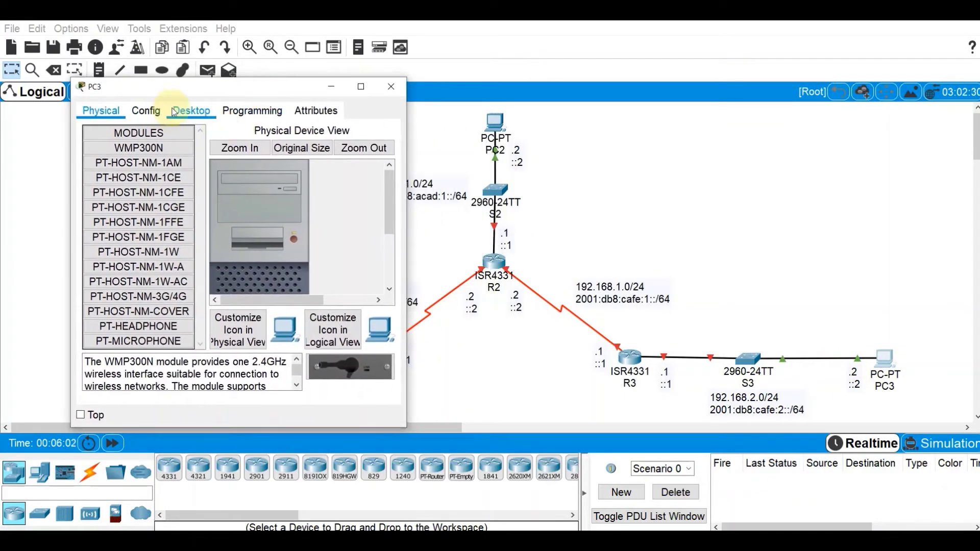
click(174, 113)
click(122, 164)
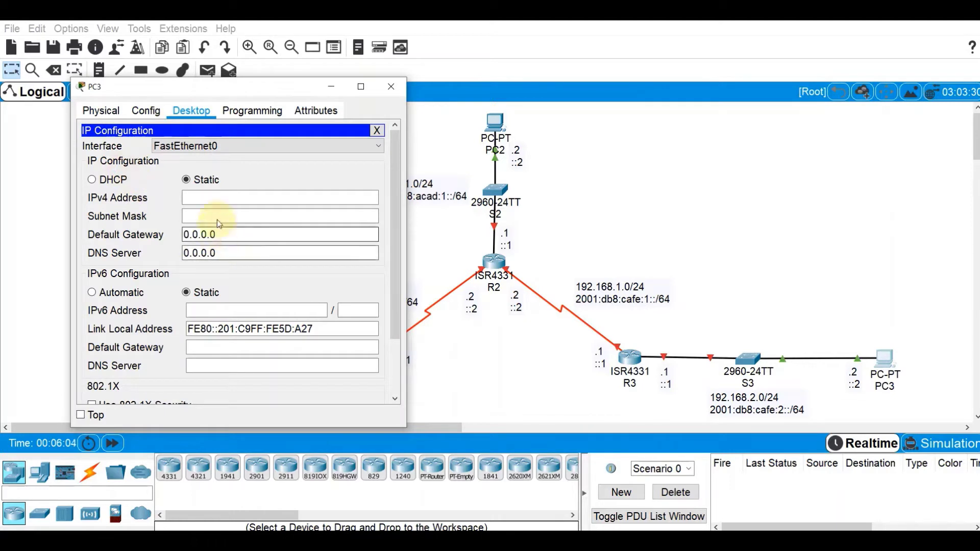
click(246, 313)
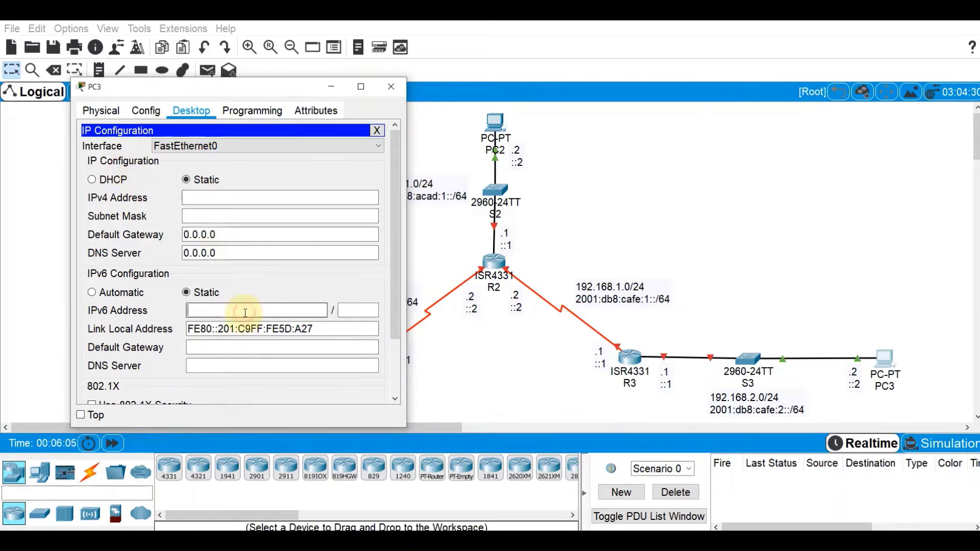
key(ctrl+v)
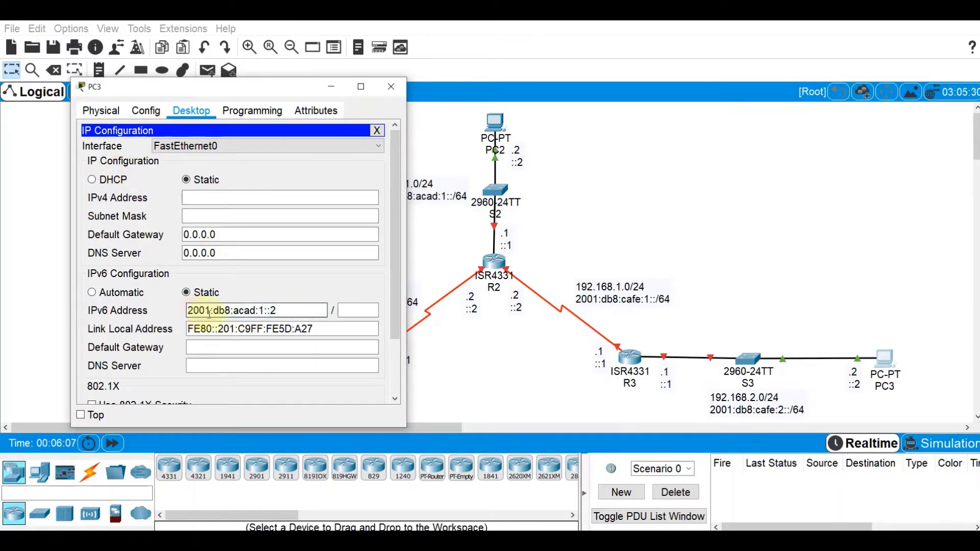
drag(234, 312, 256, 315)
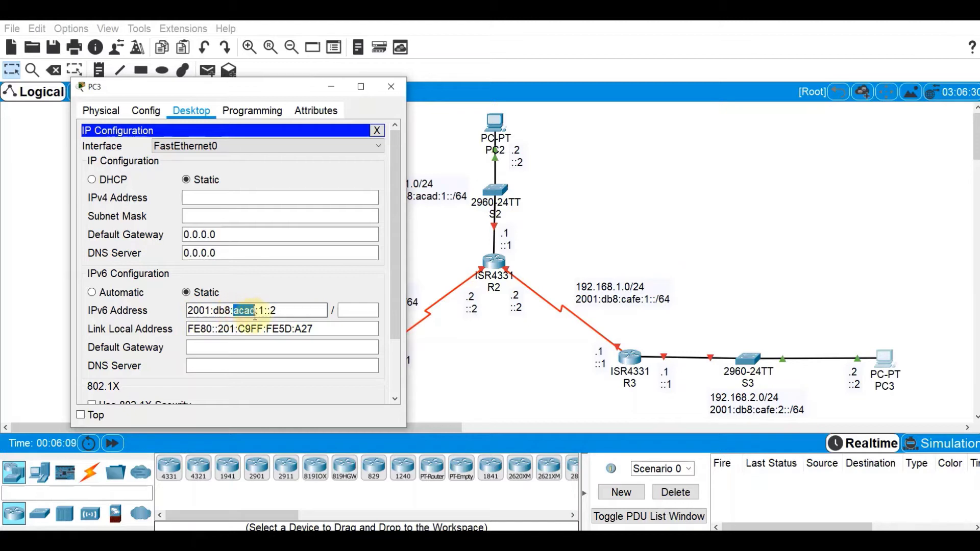
text(fe)
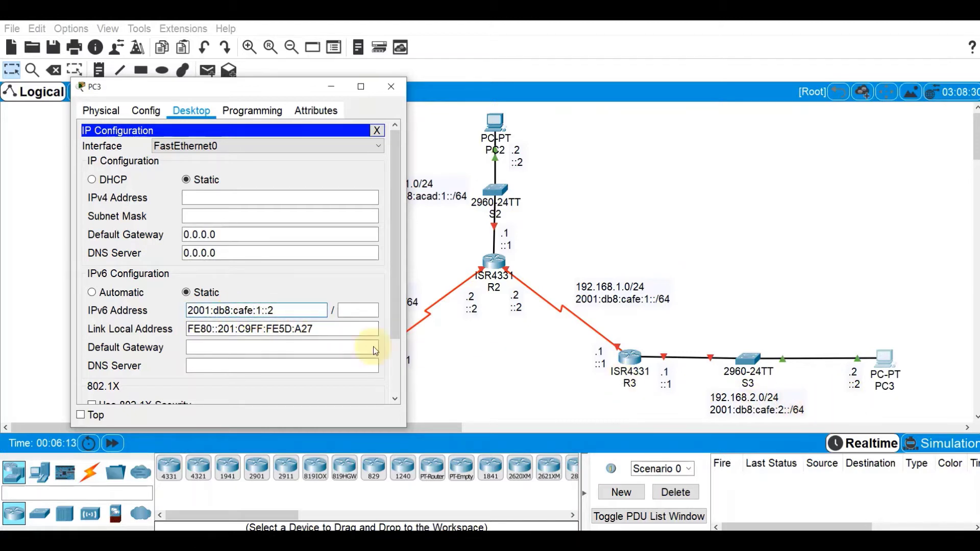
double_click(259, 310)
text(2)
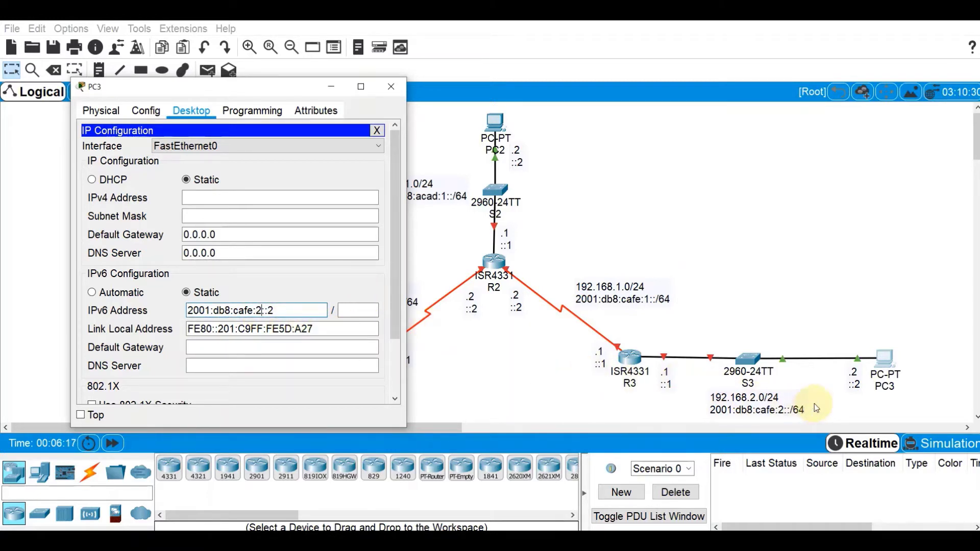
click(352, 310)
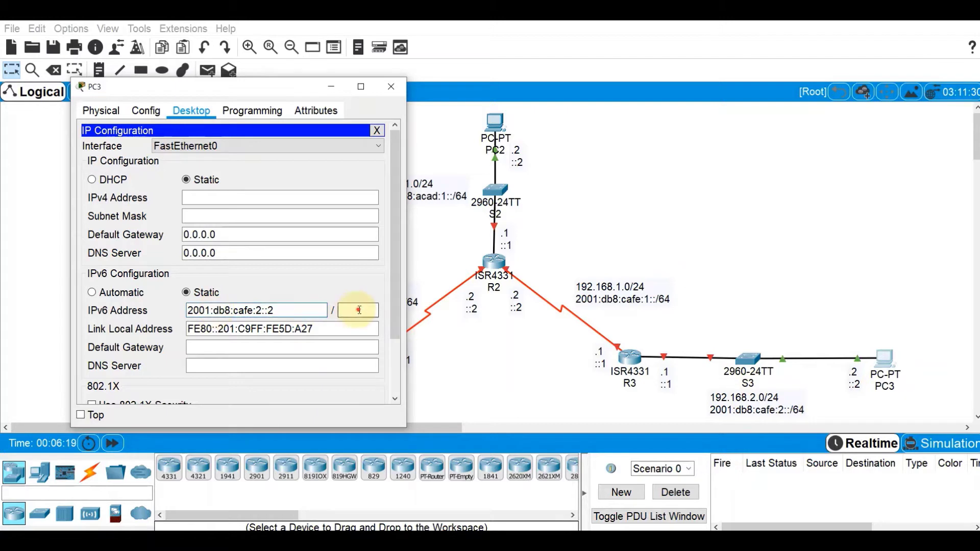
text(64)
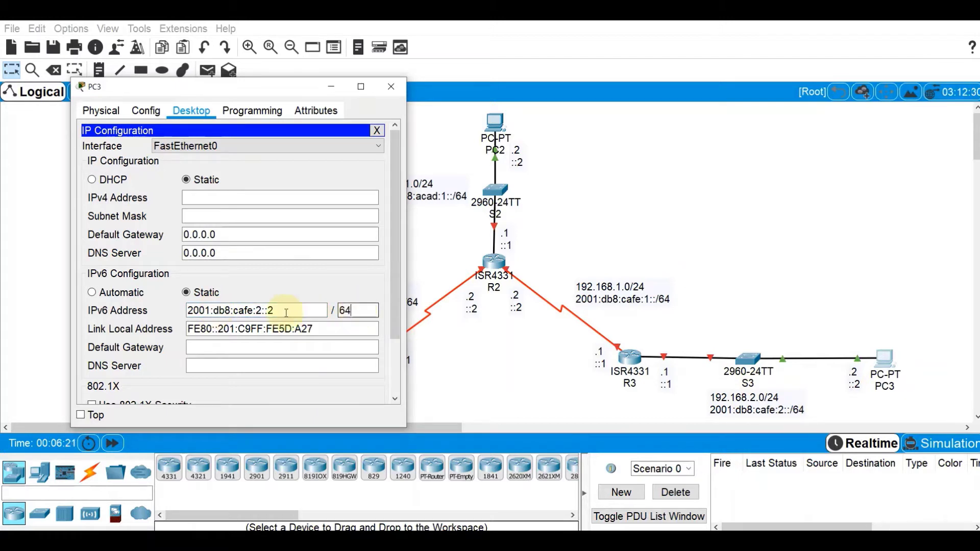
- Set PC3's IPv6 default gateway to 2001:db8:cafe:2::1 and close its configuration window
click(287, 313)
drag(302, 311, 177, 313)
key(ctrl+c)
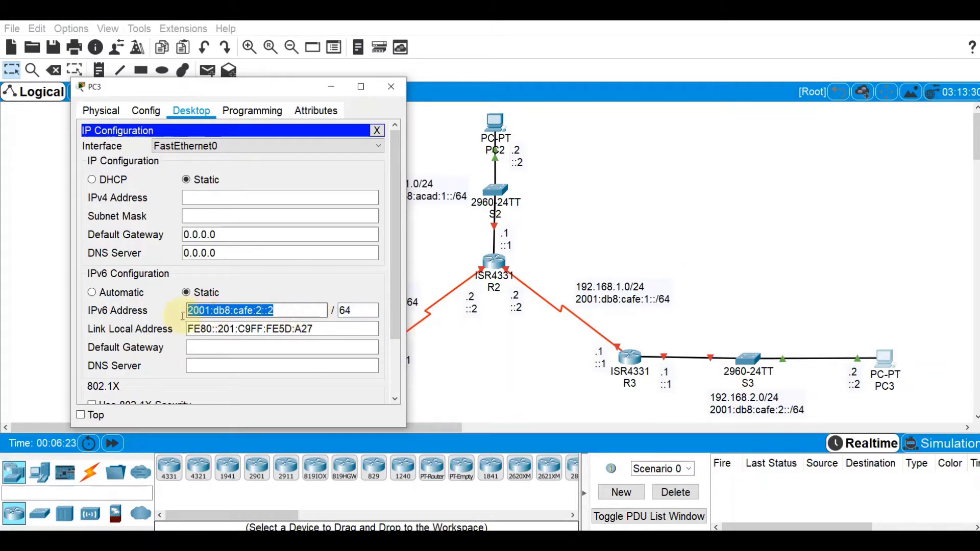
click(223, 347)
key(ctrl+v)
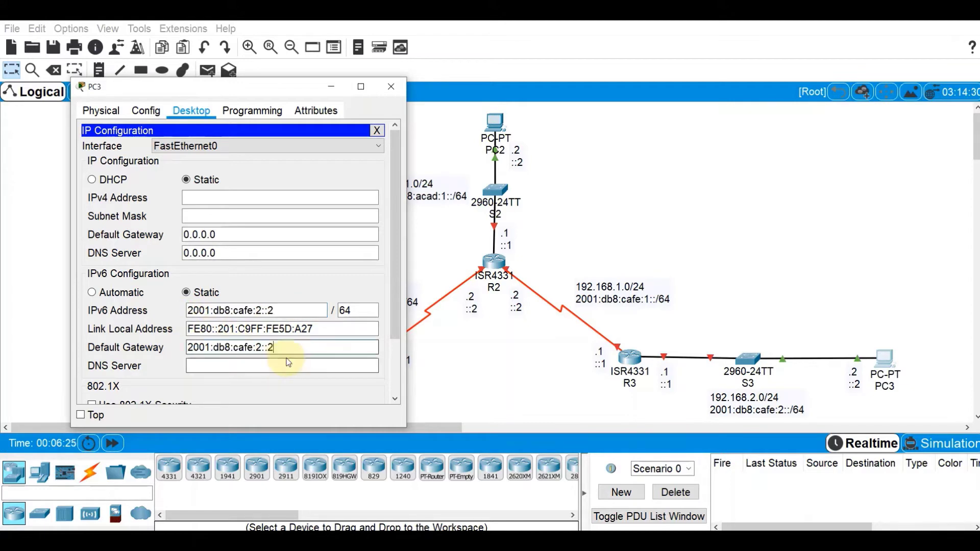
double_click(270, 347)
text(1)
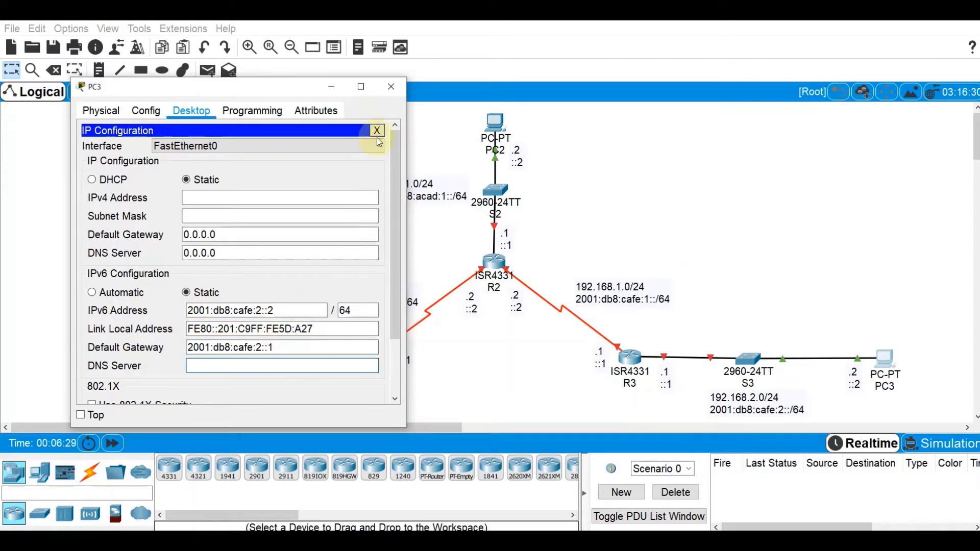
click(391, 86)
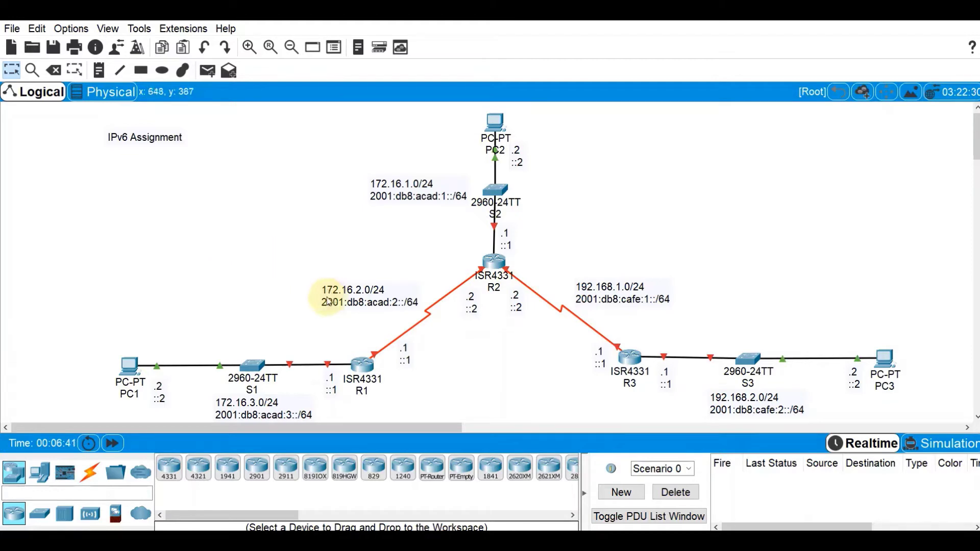
- Enter global configuration mode in router R1's command line and set its hostname to R1
click(365, 367)
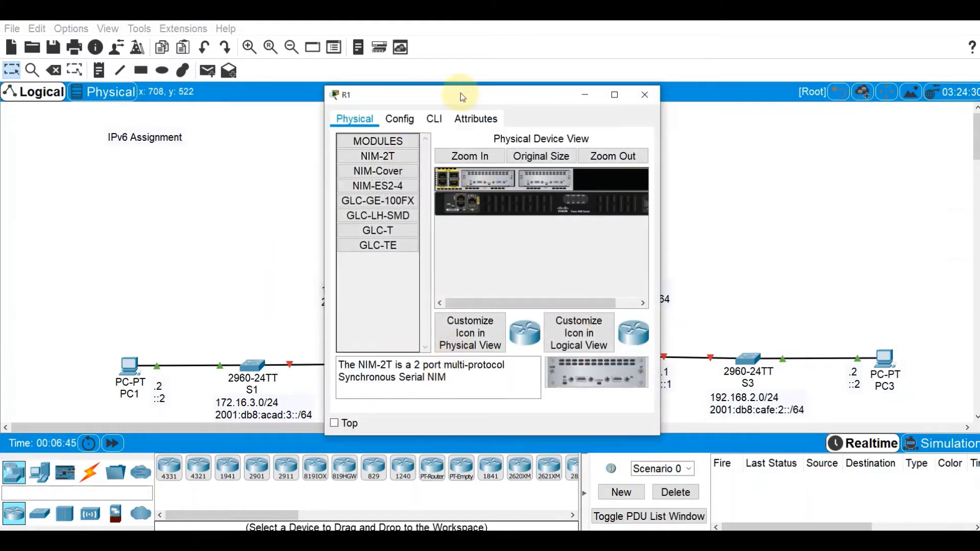
drag(462, 95, 708, 98)
click(677, 120)
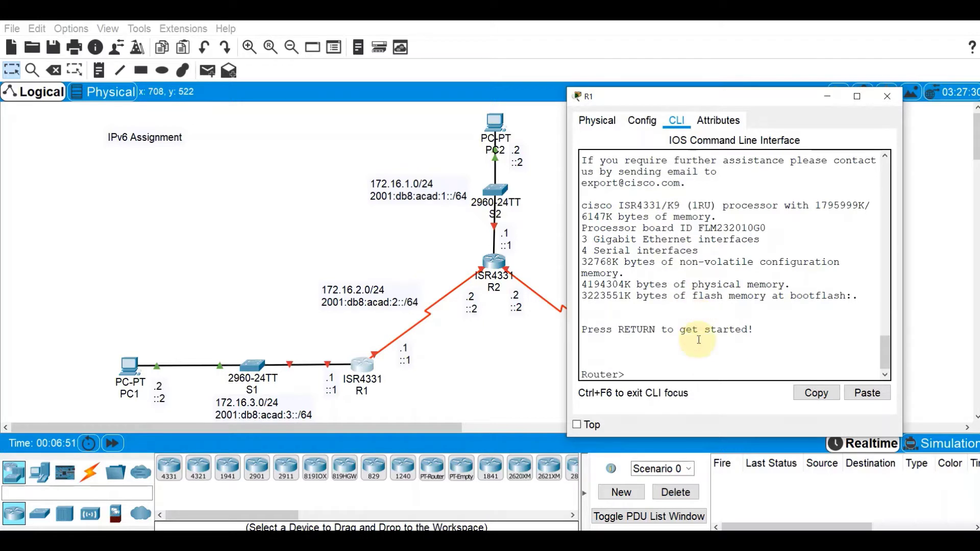
key(Return)
key(Return)
text(en)
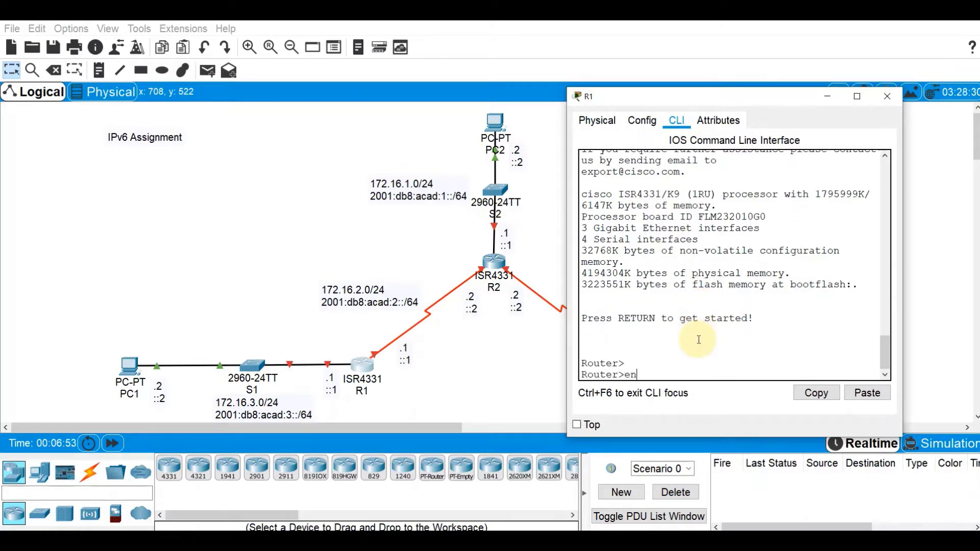
key(Return)
text(conf)
text( t)
key(Return)
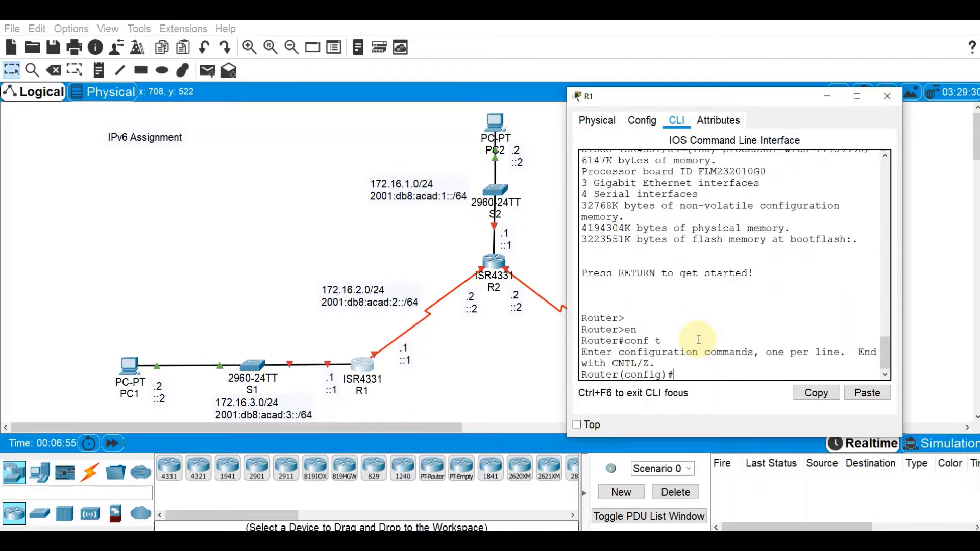
text(hostname R1)
key(Return)
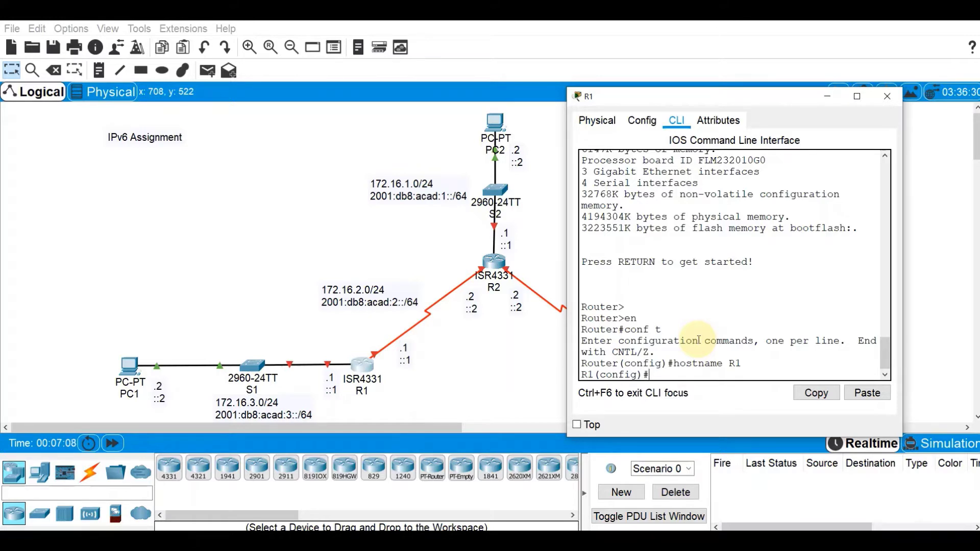
- Leave R1's global configuration mode and try to run ipv6 unicast-routing from privileged EXEC mode
key(ctrl+z)
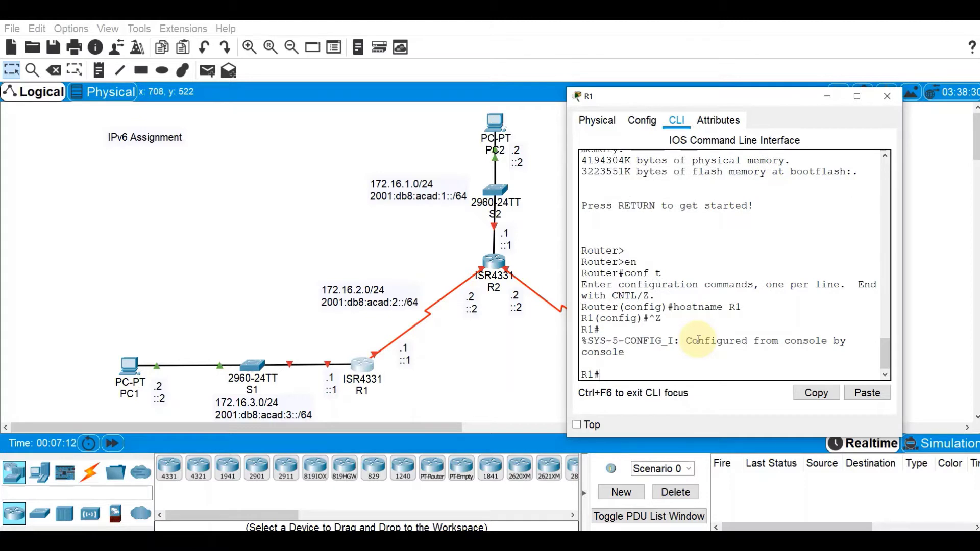
text(ipv6 unicas)
key(Tab)
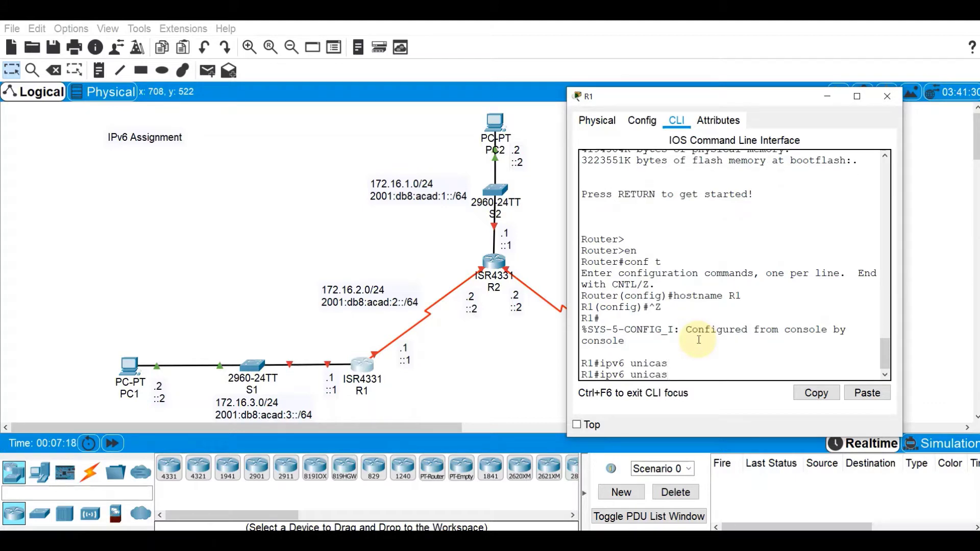
text(t-routing)
key(Return)
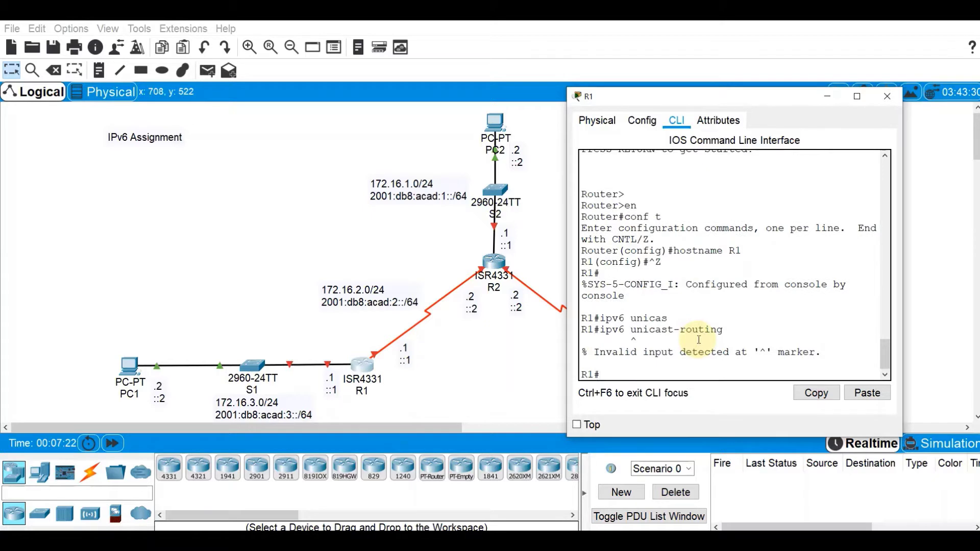
- Enter global configuration mode on R1 and enable IPv6 routing with ipv6 unicast-routing
text(conf t)
key(Return)
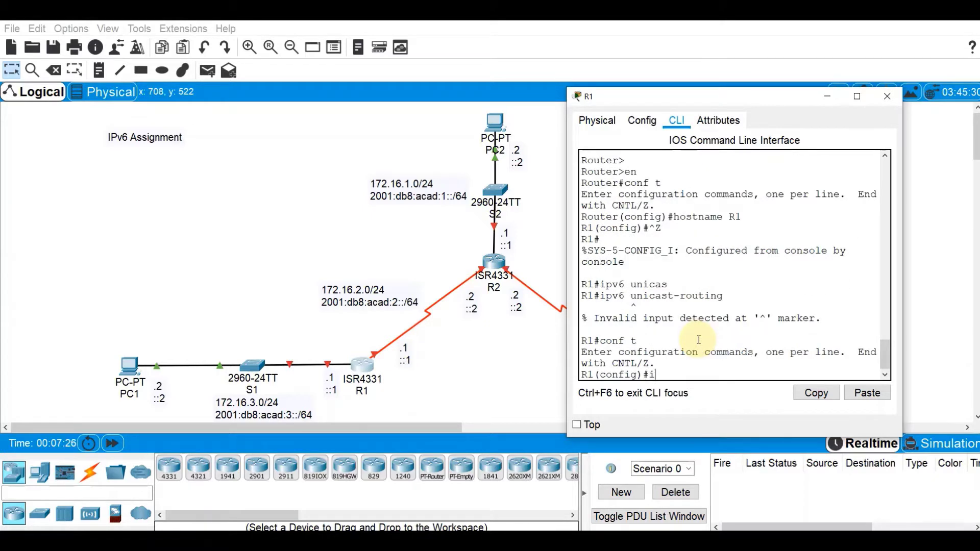
text(ipv6 u)
key(Tab)
key(Return)
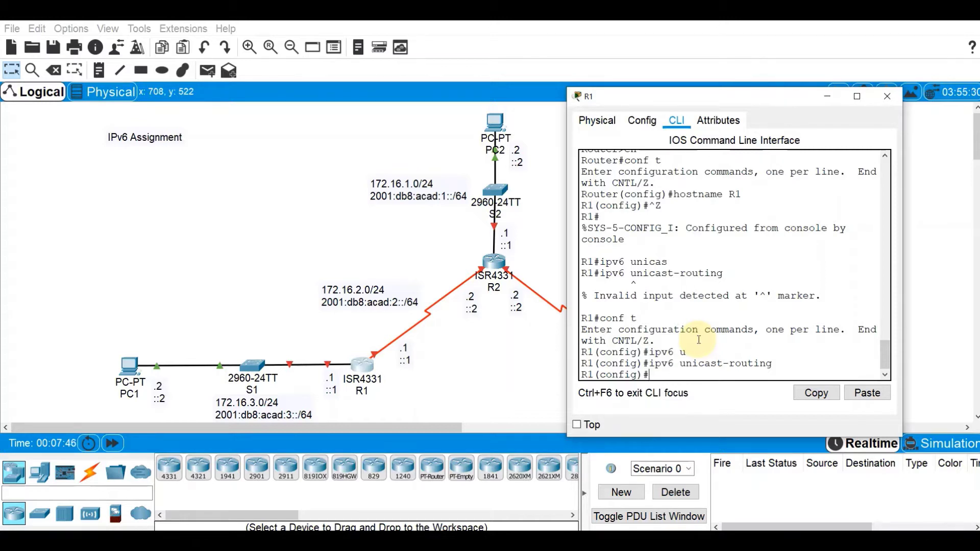
click(454, 332)
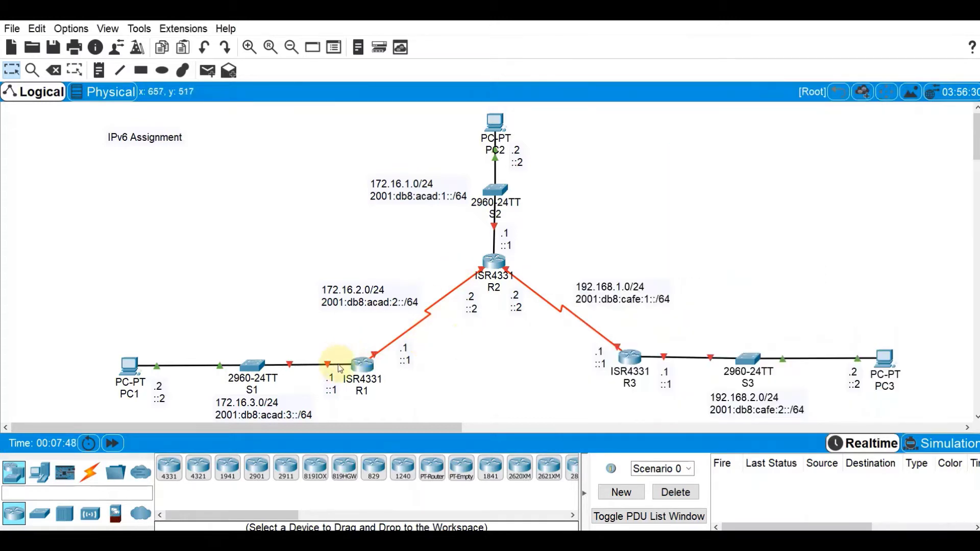
click(369, 363)
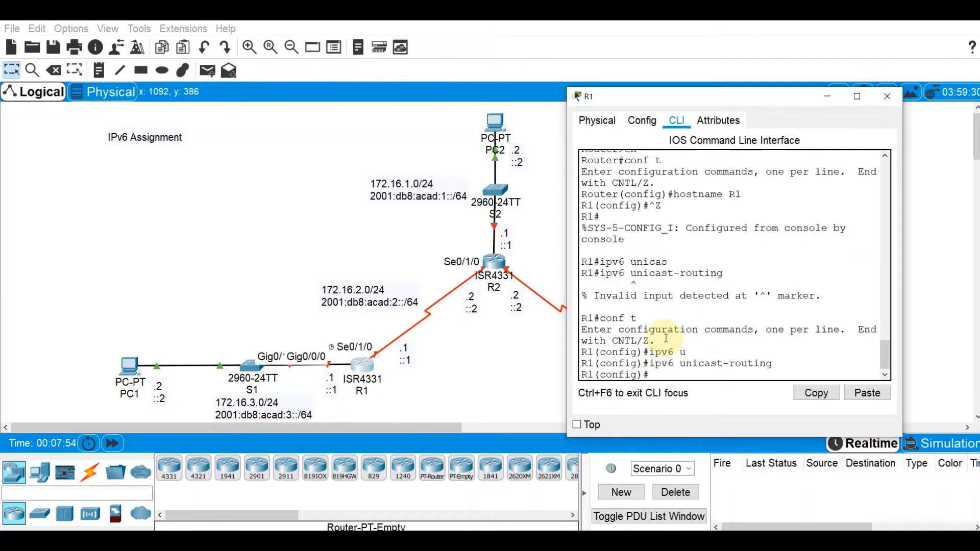
text(ipv6 add 2001)
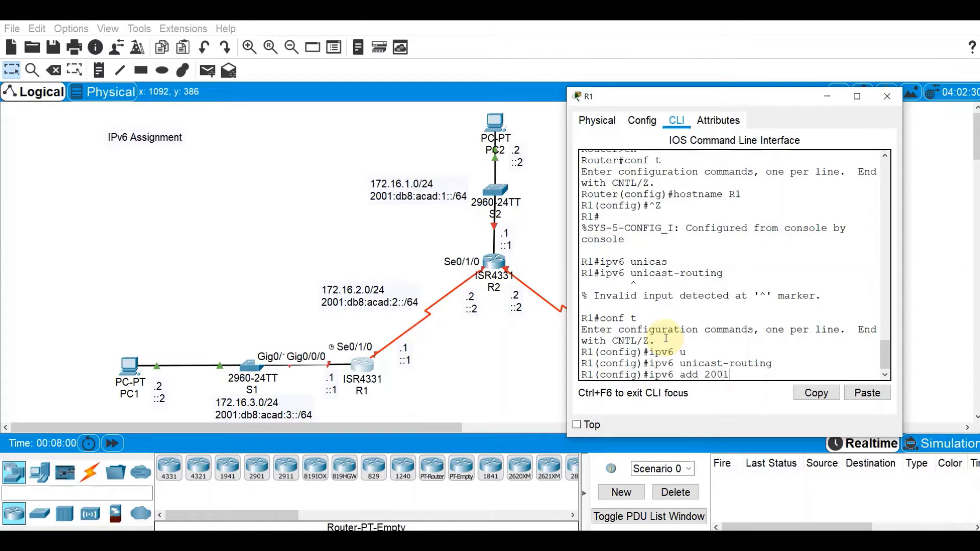
text(:db8:acad:3::1)
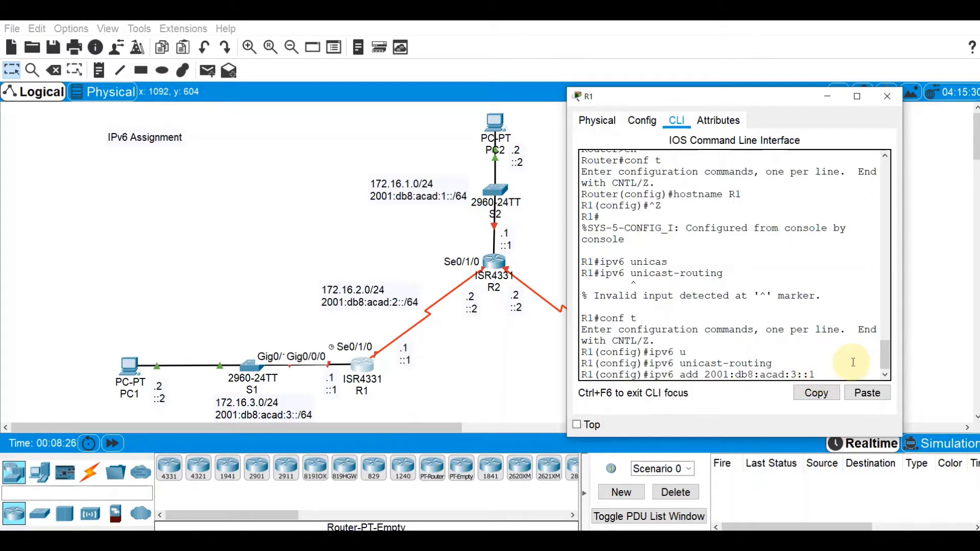
drag(664, 381, 633, 373)
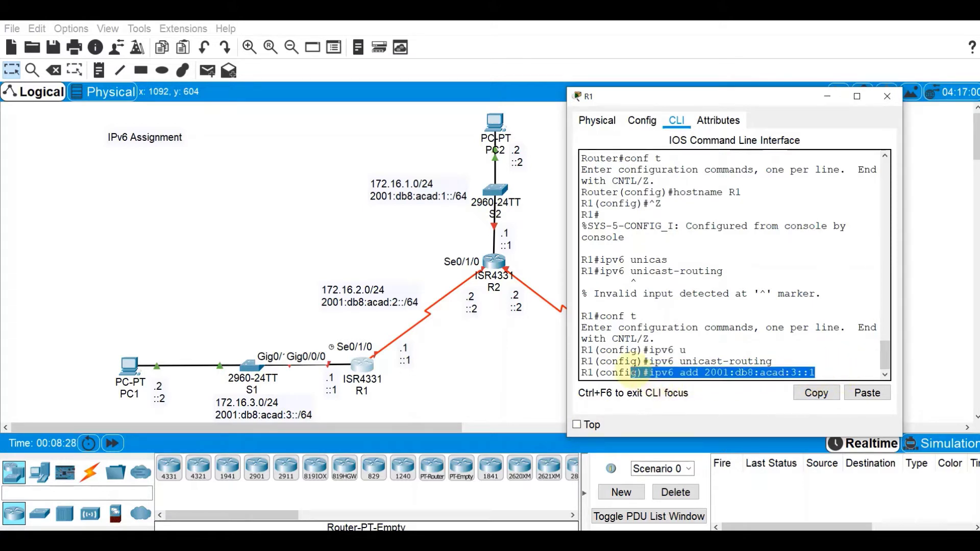
click(826, 373)
key(BackSpace)
key(BackSpace)
key(BackSpace)
key(BackSpace)
key(BackSpace)
key(BackSpace)
key(BackSpace)
key(BackSpace)
key(BackSpace)
key(BackSpace)
key(BackSpace)
key(BackSpace)
key(BackSpace)
key(BackSpace)
key(BackSpace)
key(BackSpace)
key(BackSpace)
key(BackSpace)
key(BackSpace)
key(BackSpace)
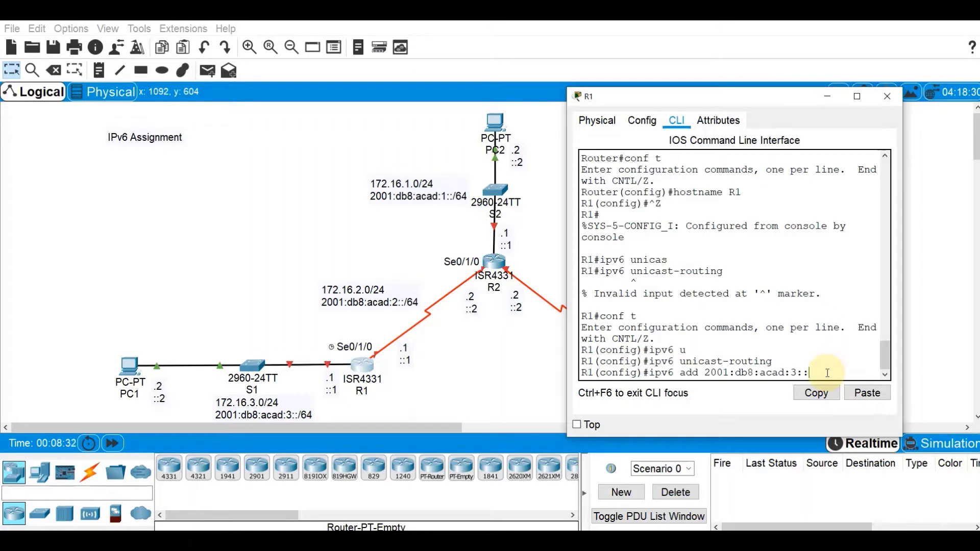
- Assign the IPv6 address 2001:db8:acad:3::1/64 to R1's interface g0/0/0 and enable the interface with no shut
text(int)
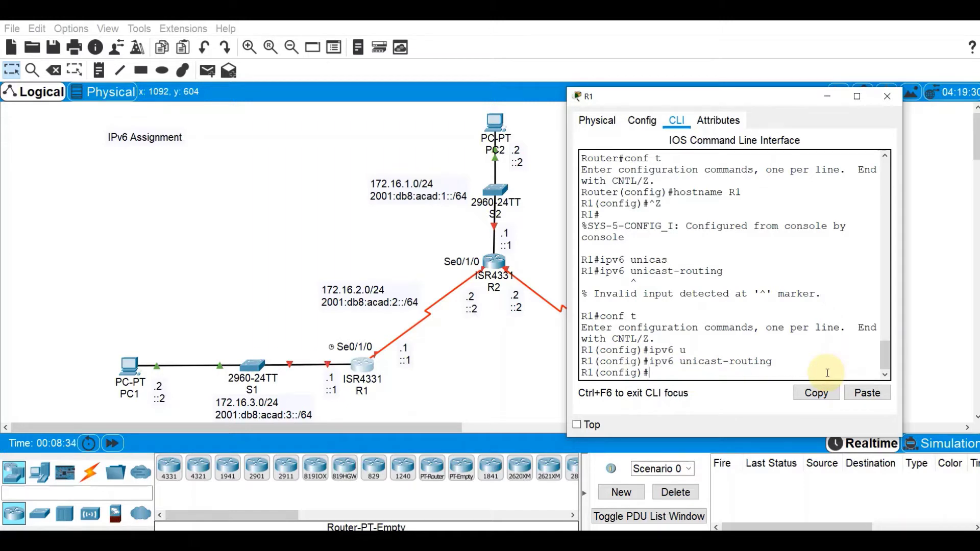
text( g0/0/0)
key(Return)
text(ip)
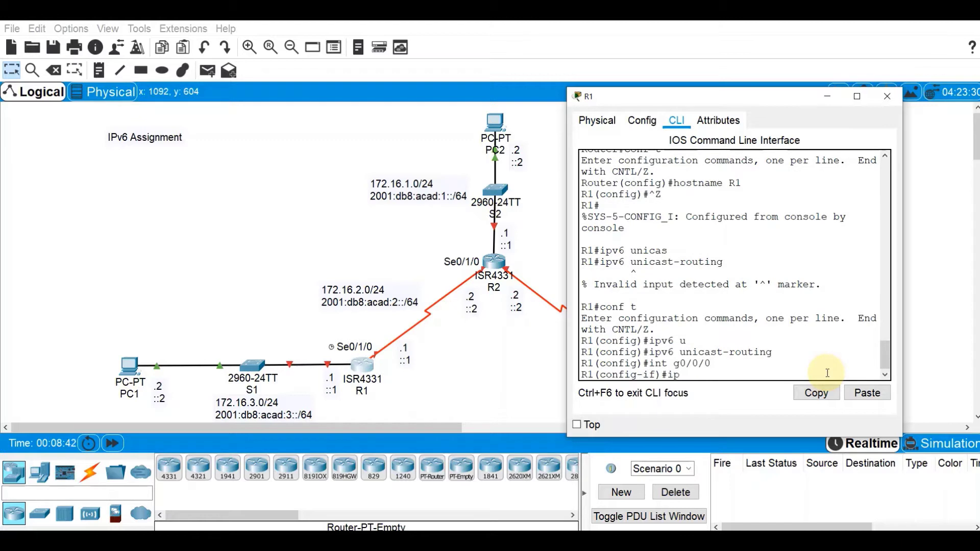
text(v6 add 2001:db8:)
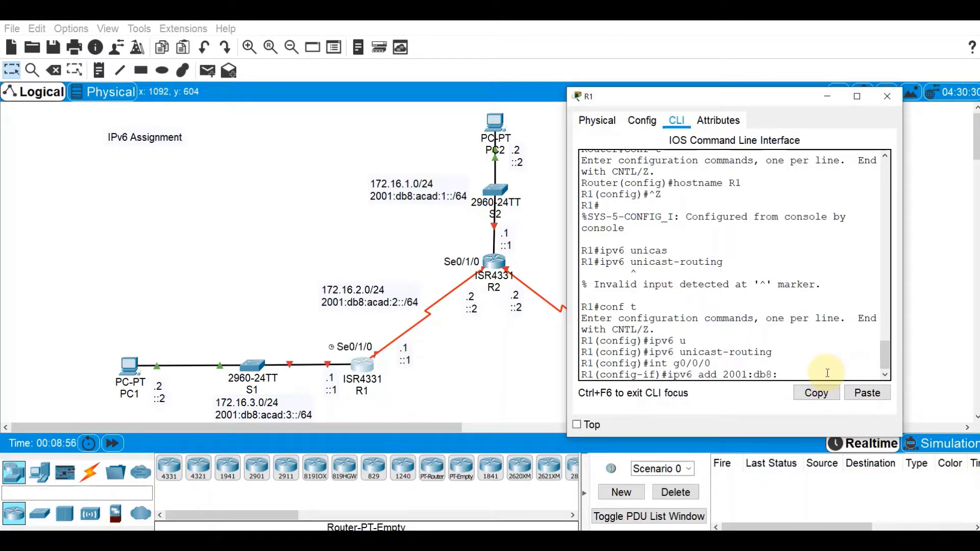
text(acad:3::1/64)
key(Return)
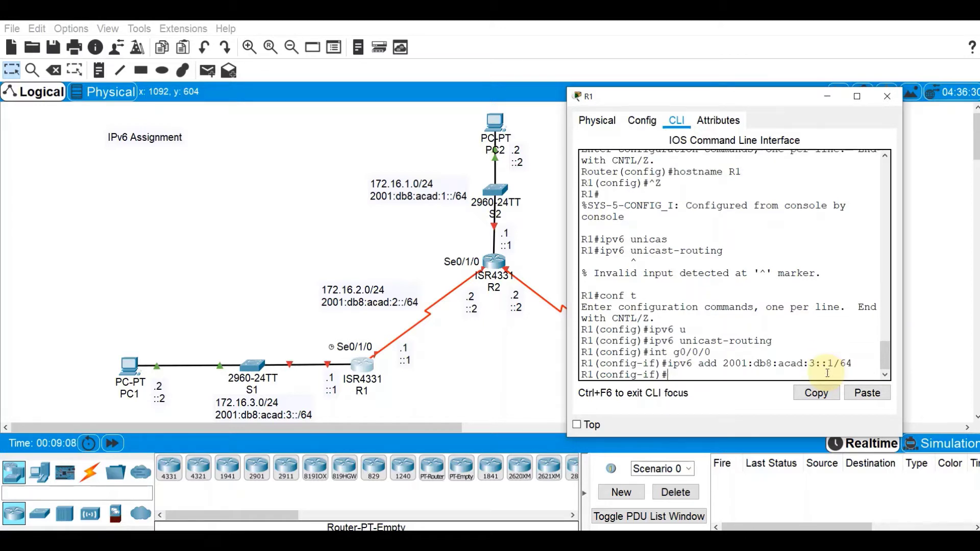
text(no shut)
key(Return)
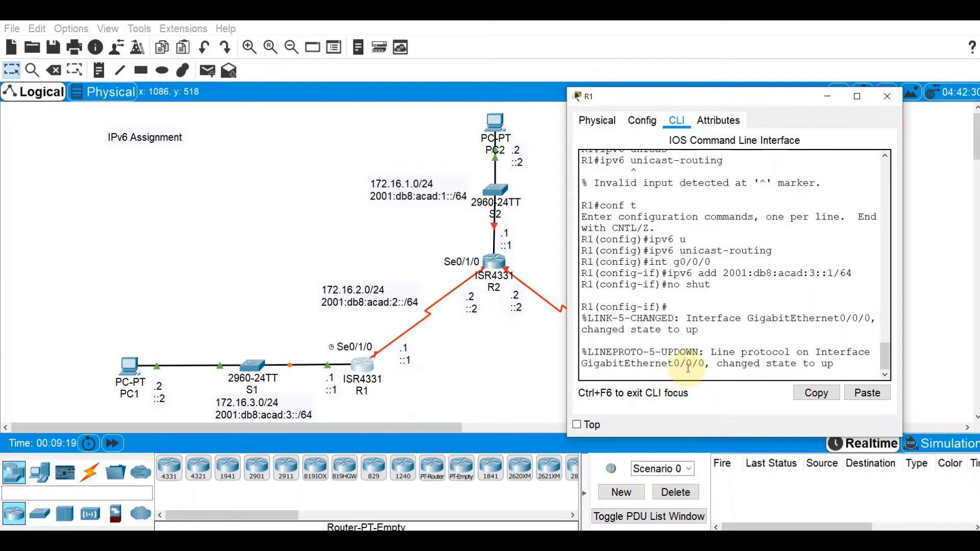
- Assign the IPv6 address 2001:db8:acad:2::1/64 to R1's interface s0/1/0, enable it with no shut, and close R1's window
key(Return)
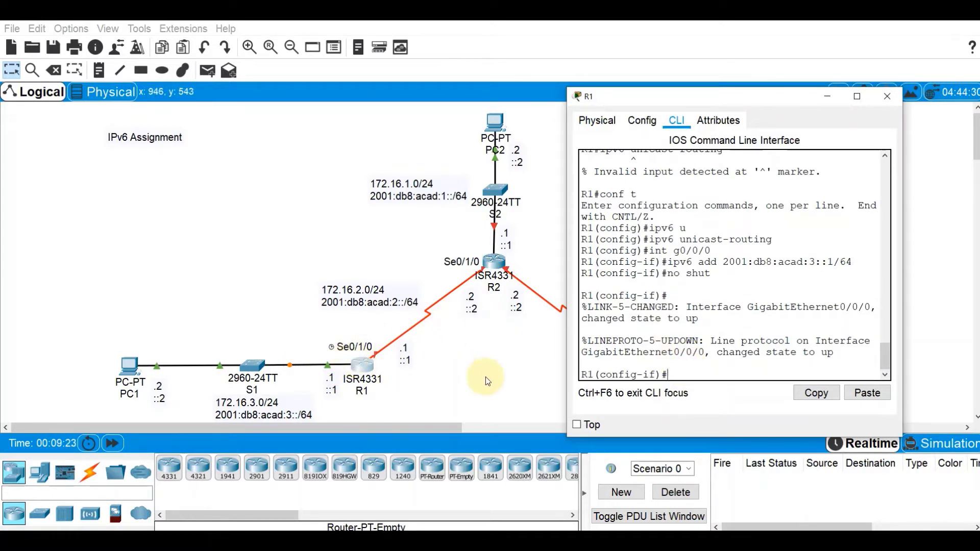
text(int s0/1/0)
key(Return)
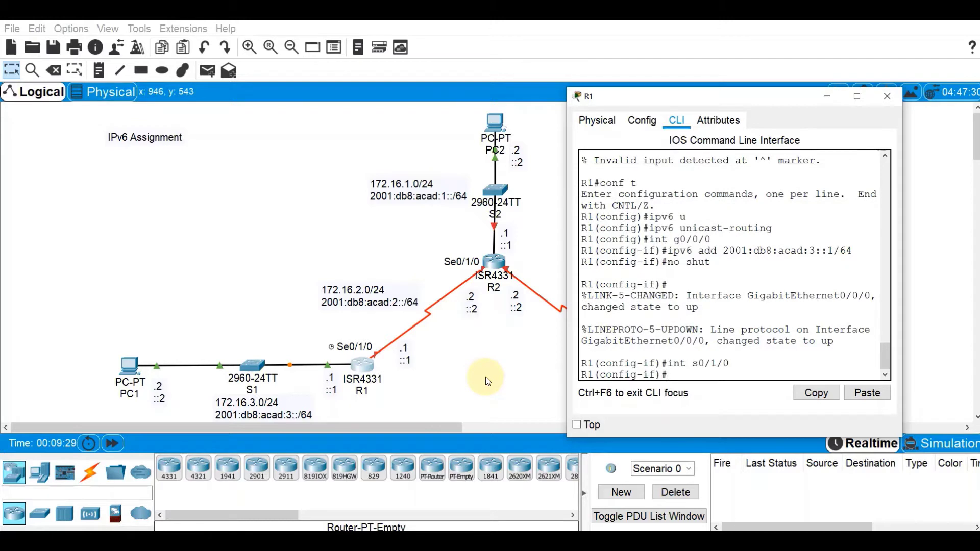
text(ipv6 add 2001:)
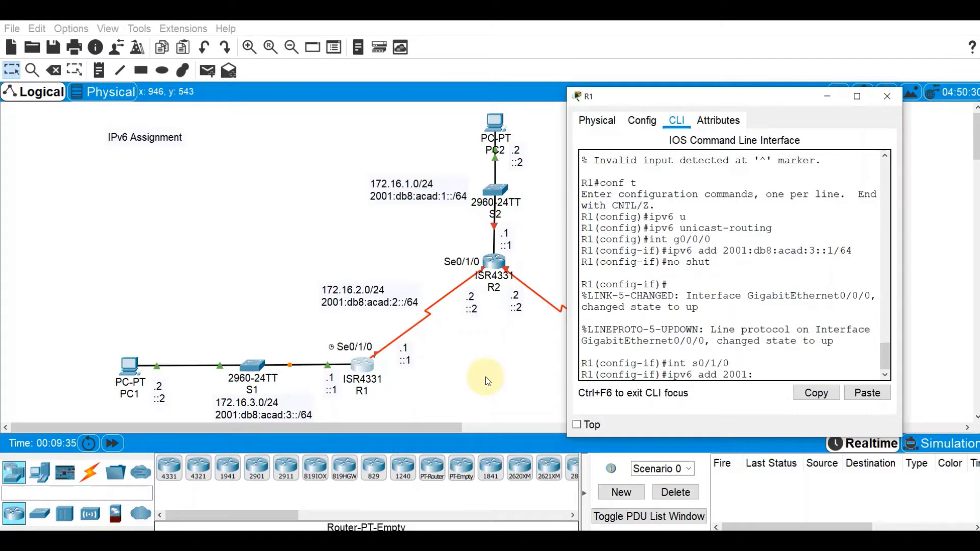
text(db8:acad:2::)
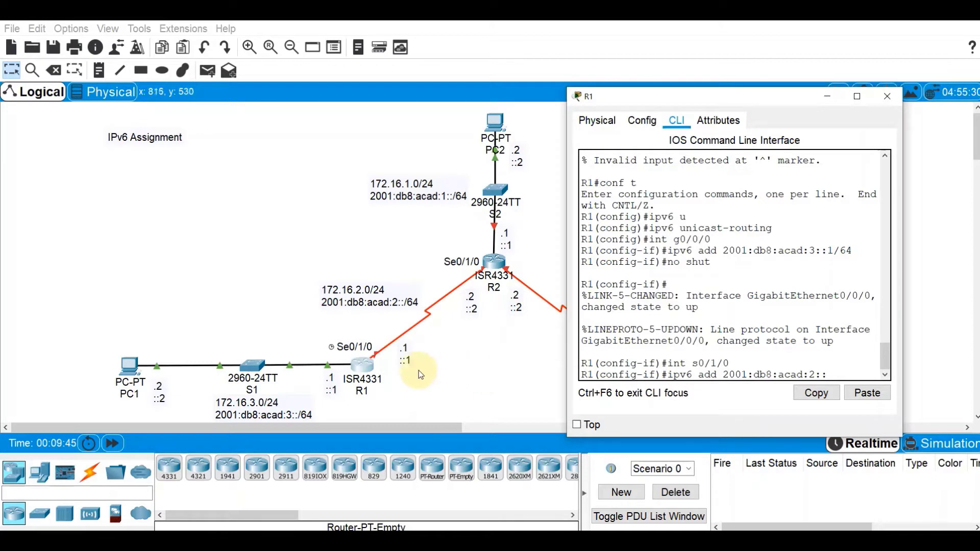
text(1)
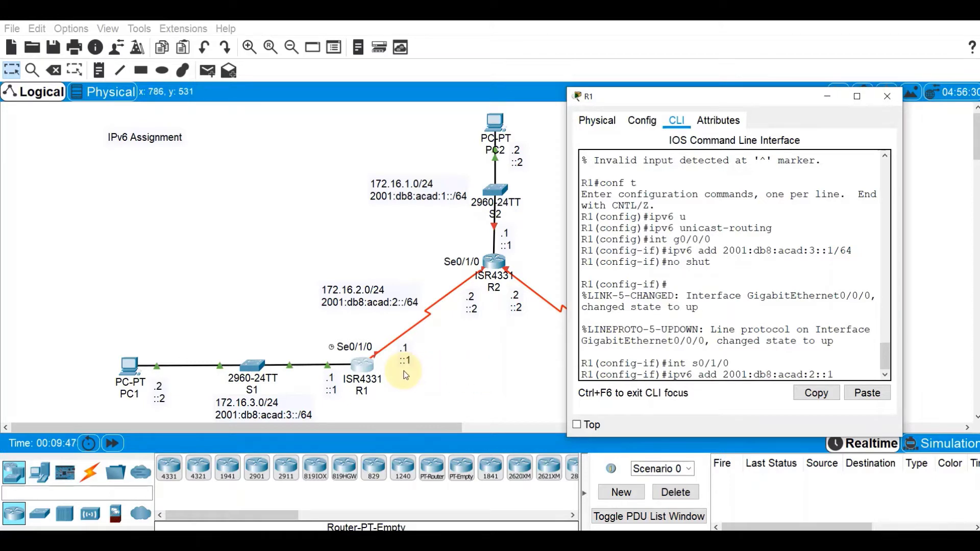
text(/64)
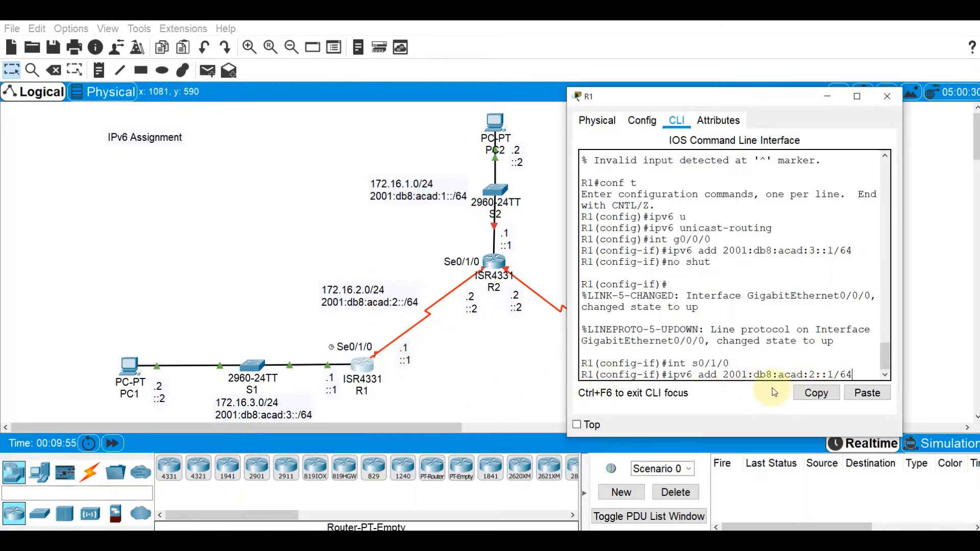
key(Return)
text(n)
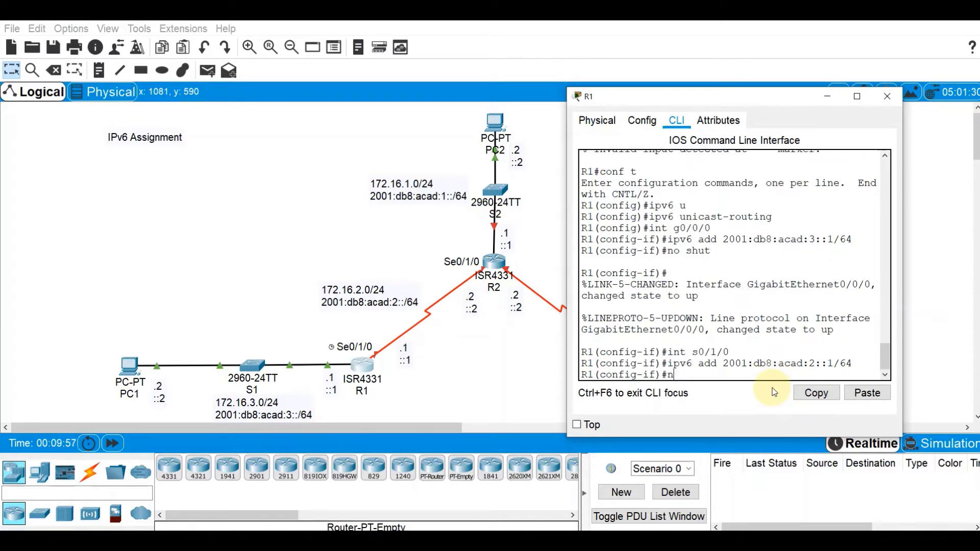
text(o shut)
key(Return)
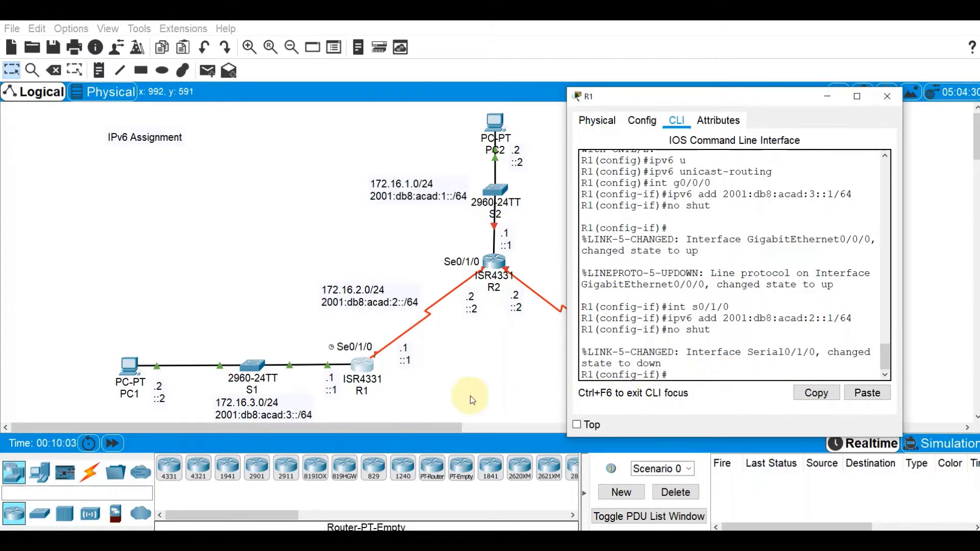
click(896, 103)
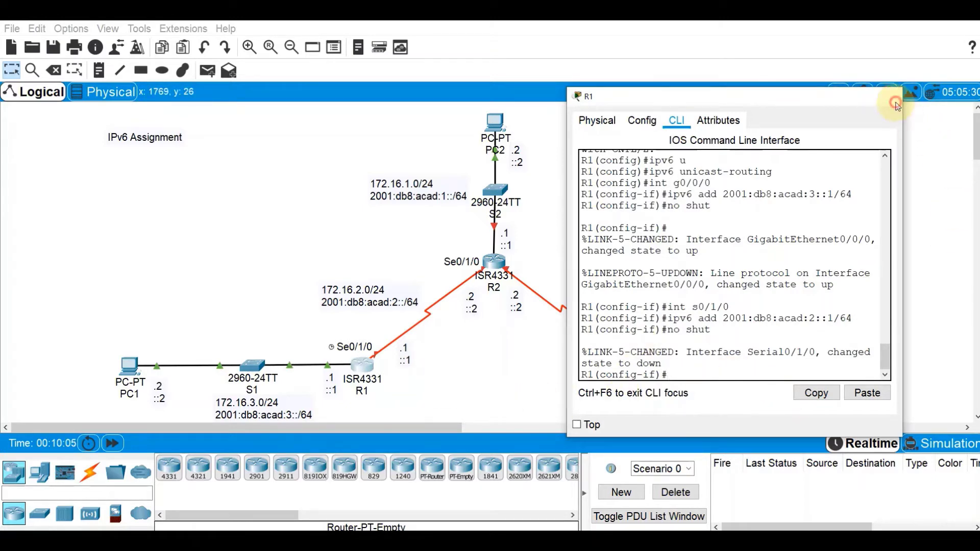
- Open router R2's command line and enter global configuration mode with en and conf t
click(494, 262)
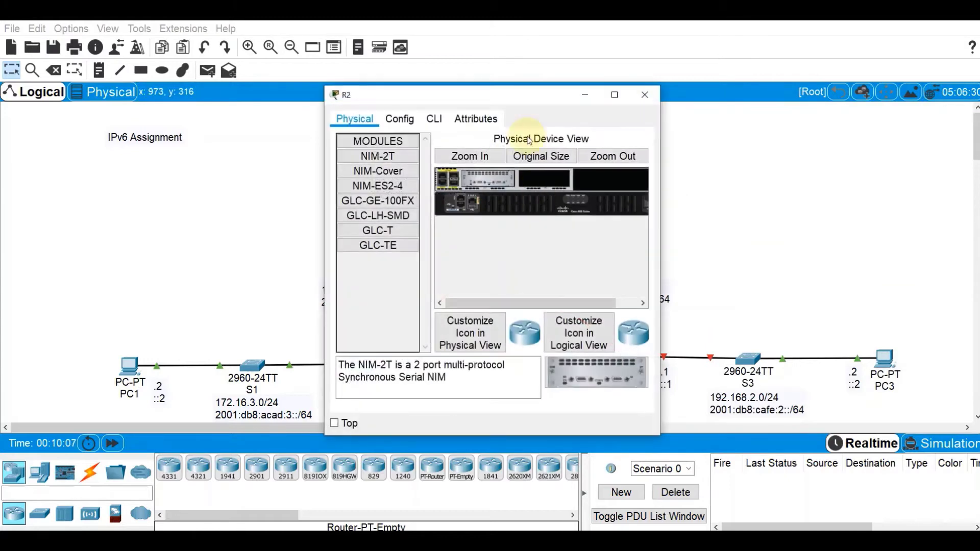
drag(507, 96, 814, 81)
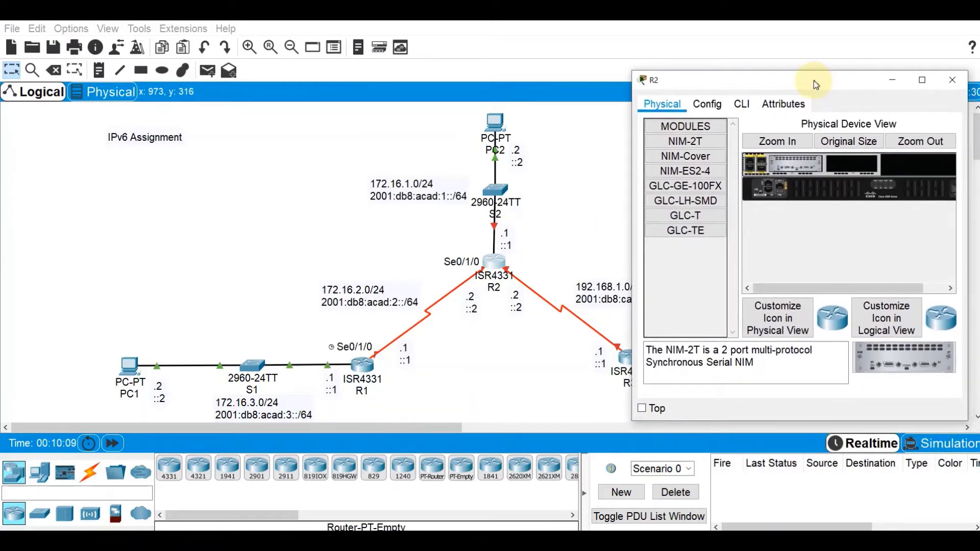
click(578, 218)
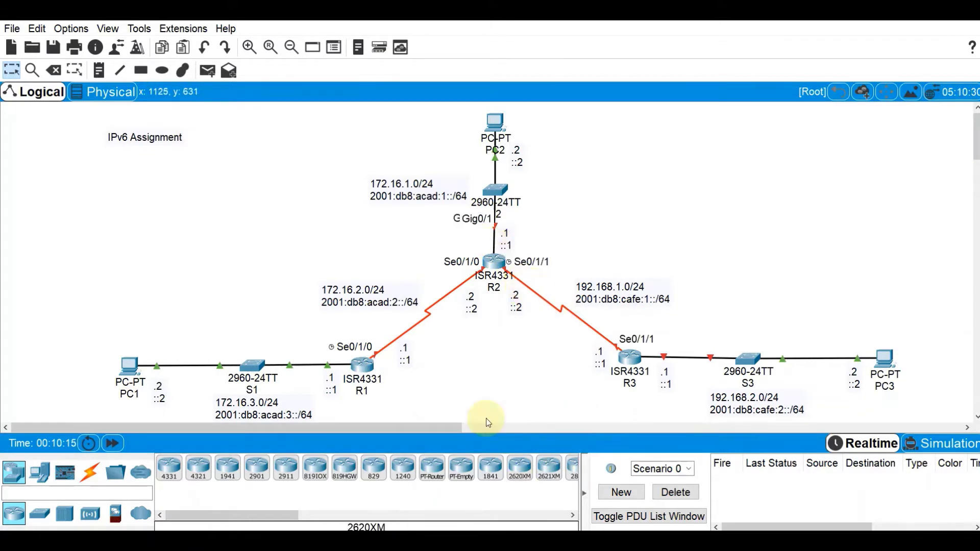
click(493, 263)
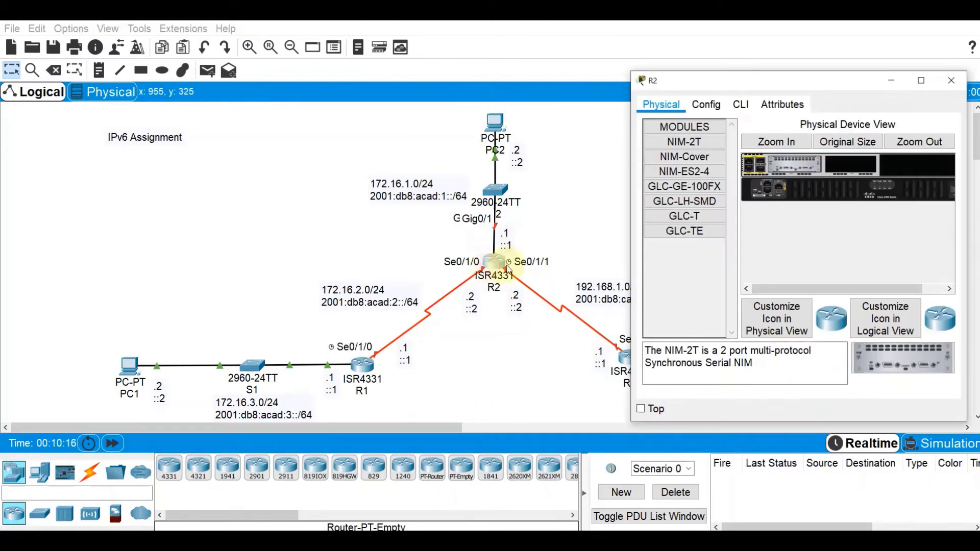
click(738, 105)
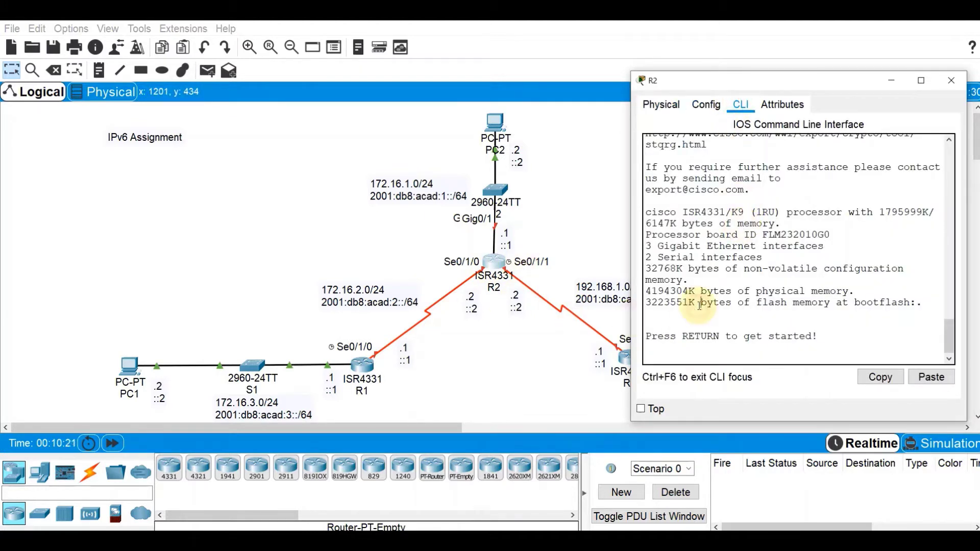
key(Return)
key(Return)
text(en)
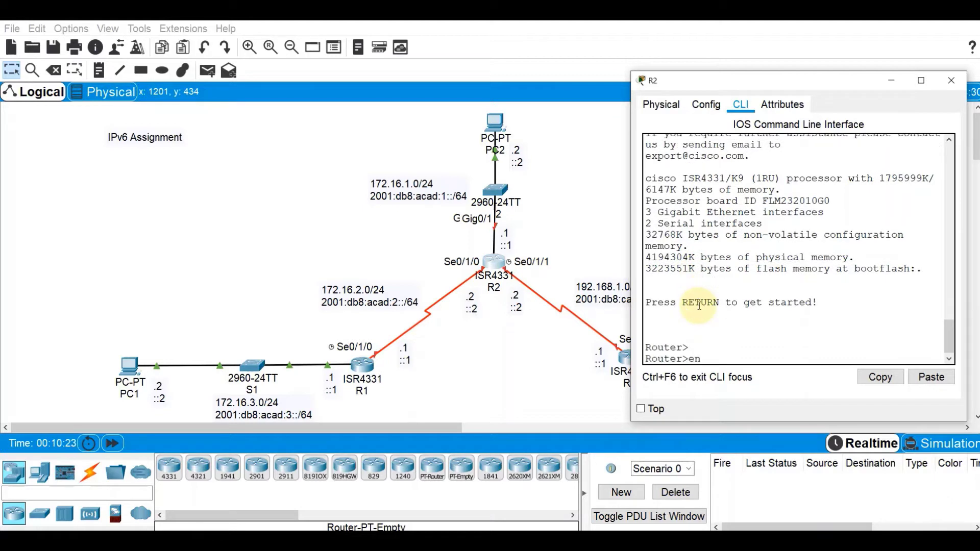
key(Return)
text(conf t)
key(Return)
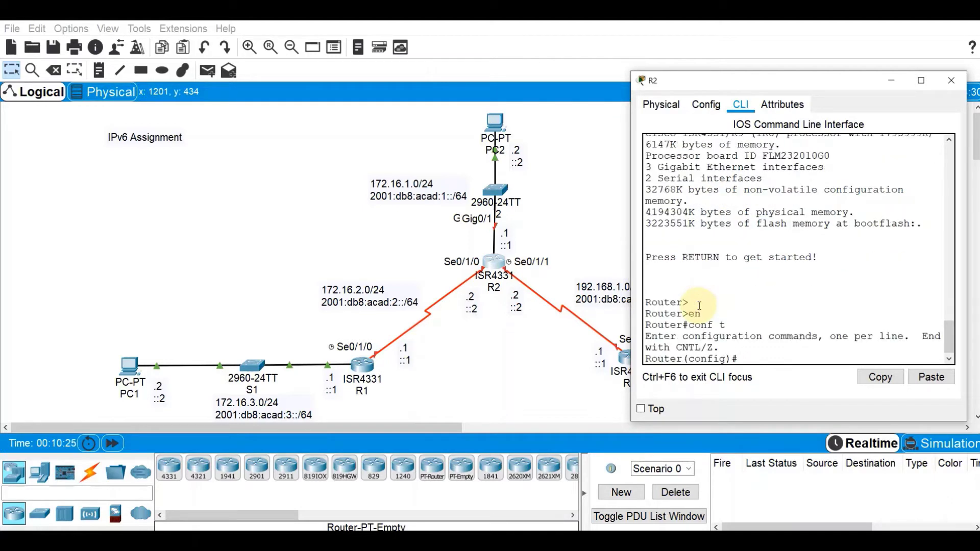
- Set the router's hostname to R2, correcting the misspelled hostname command
text(hostame R2)
key(Return)
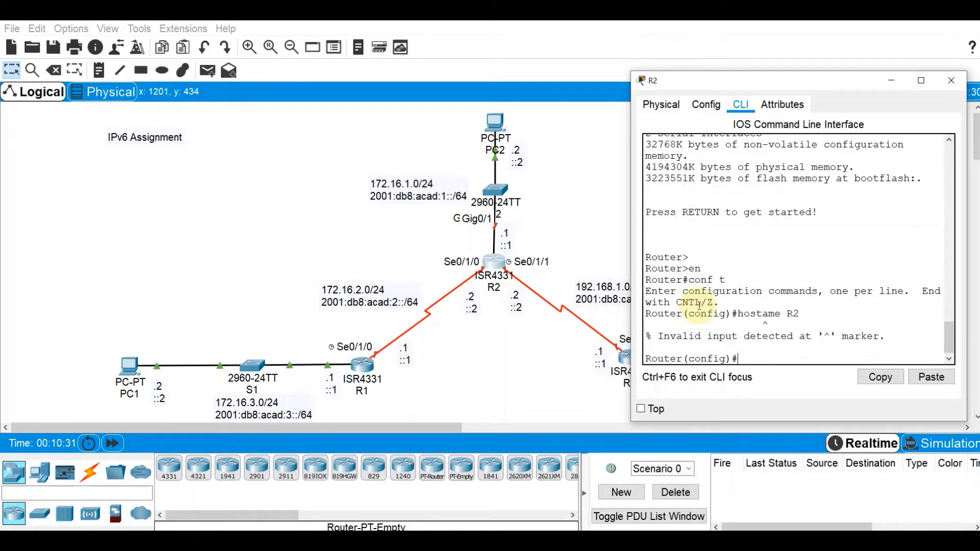
key(Up)
key(Left)
key(Left)
key(Left)
key(Left)
key(Left)
key(Left)
text(n)
key(Return)
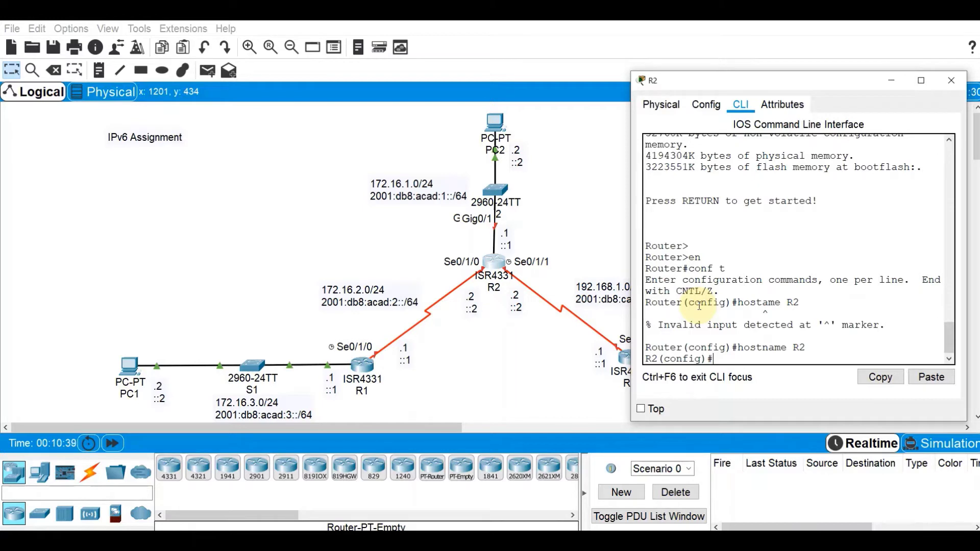
- Enable IPv6 routing on R2 with ipv6 unicast-routing
text(ipv6 unicas)
key(Tab)
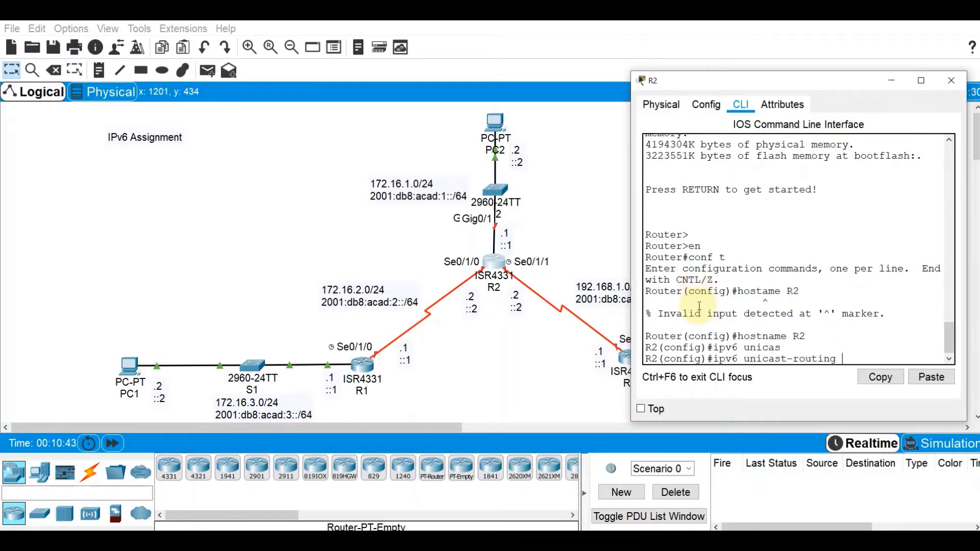
key(Return)
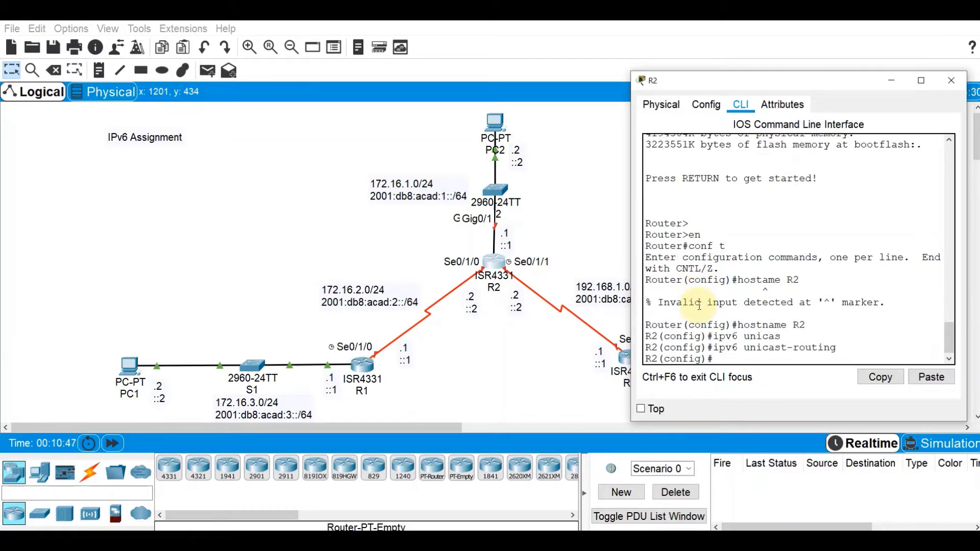
- Assign the IPv6 address 2001:db8:acad:1::1/64 to R2's interface g0/0/0 and enable the interface with no shut
text(int g0/0/0)
key(Return)
text(i)
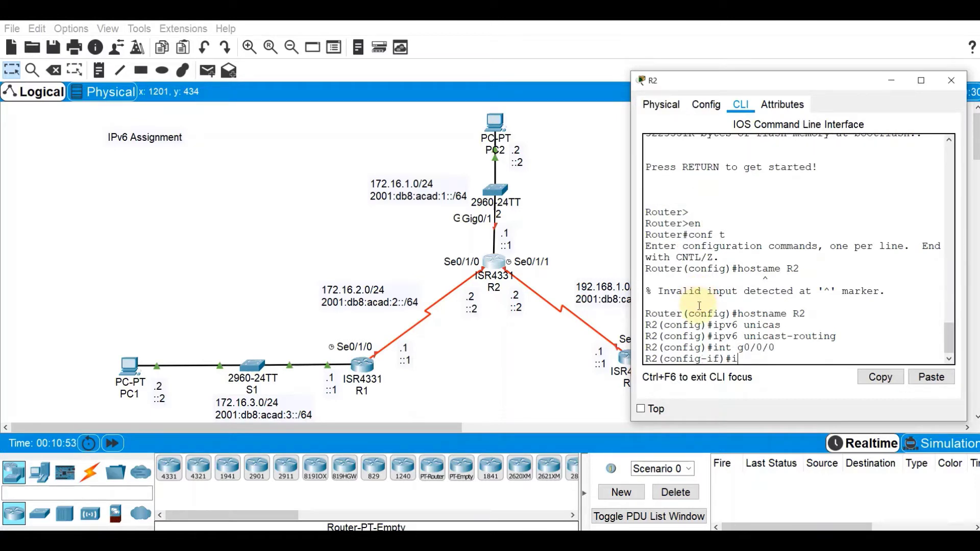
text(pv6 add)
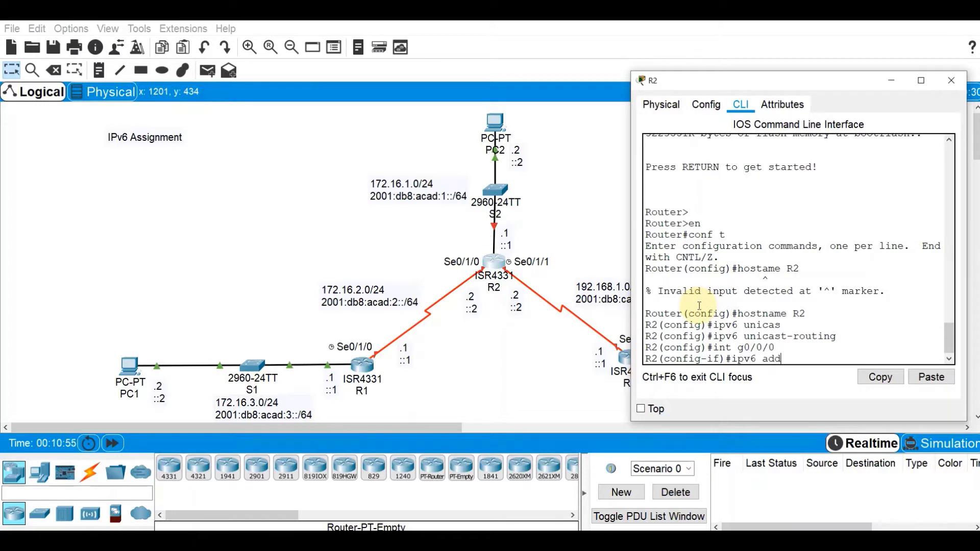
text( 2001:db8:aca)
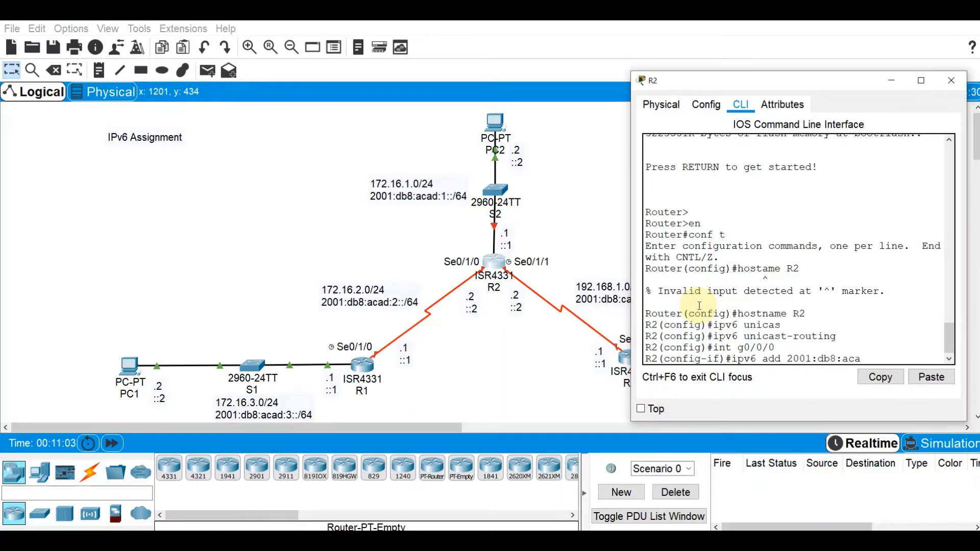
text(d:1::1/64)
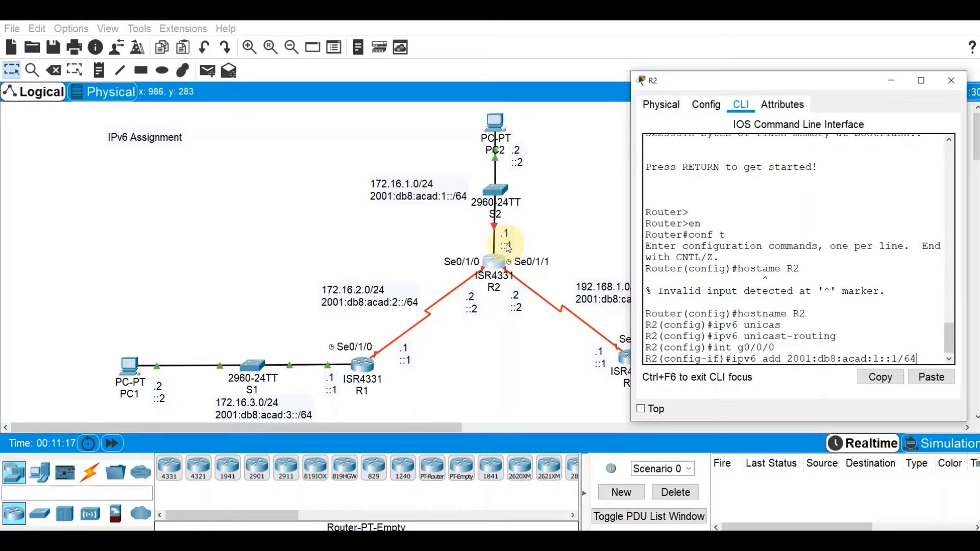
key(Return)
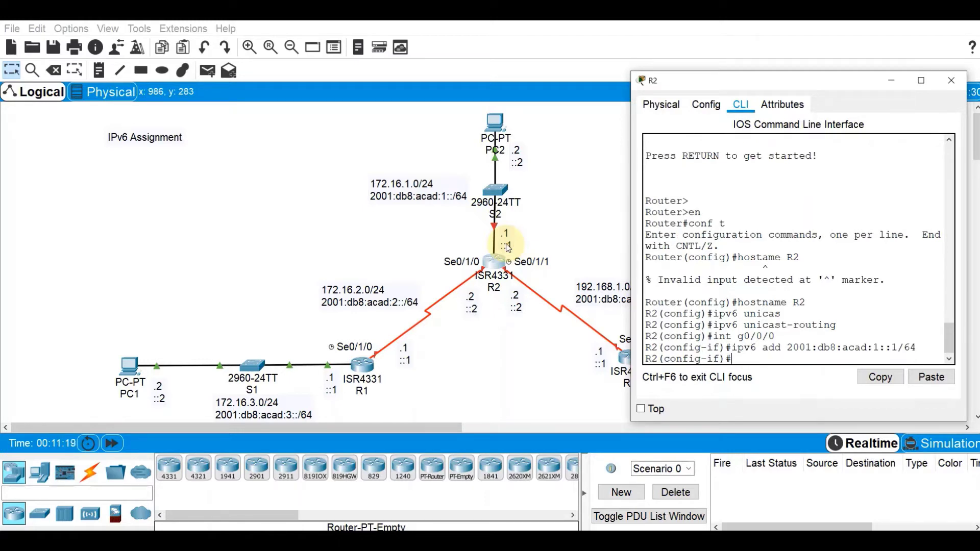
text(no shut)
key(Return)
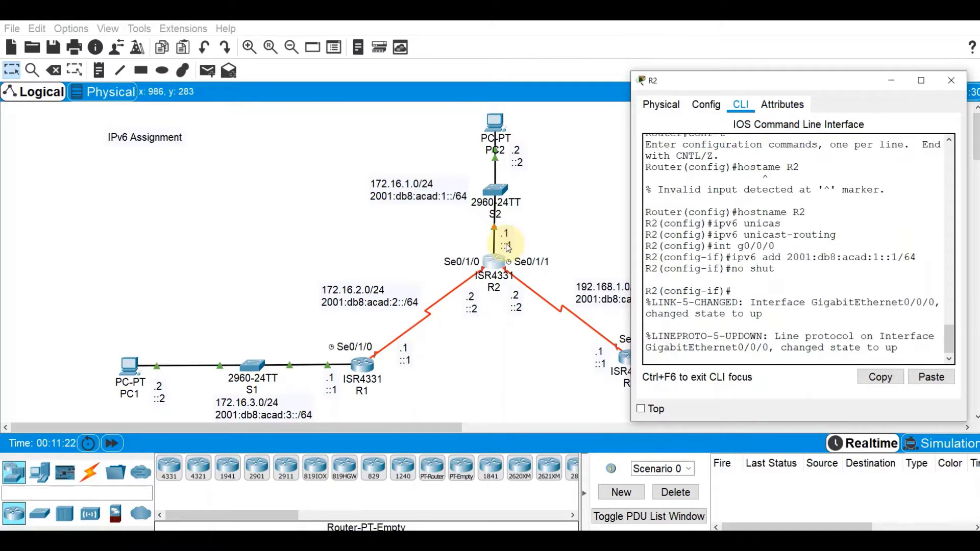
key(Return)
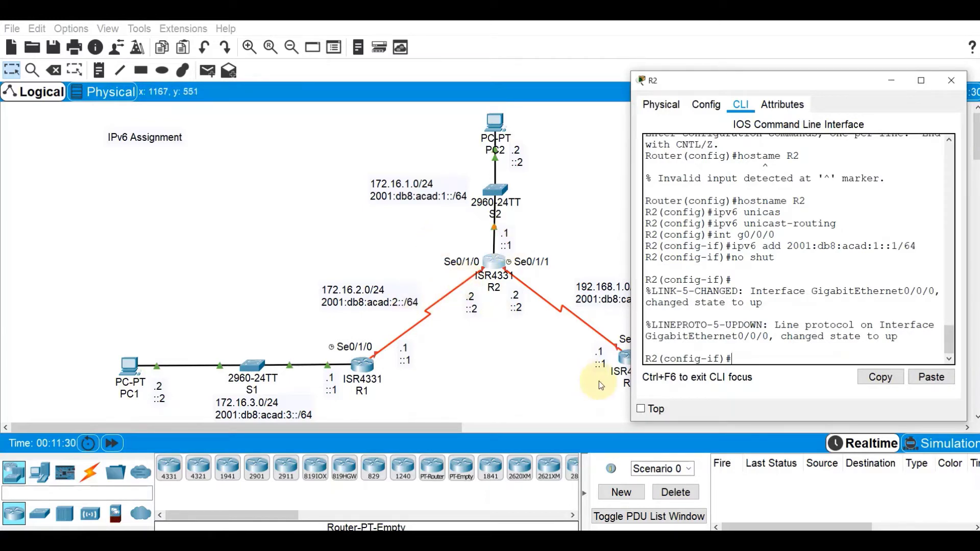
- Assign the IPv6 address 2001:db8:acad:2::2/64 to R2's interface s0/1/0 and enable the interface with no shut
text(int s0/1/0)
key(Return)
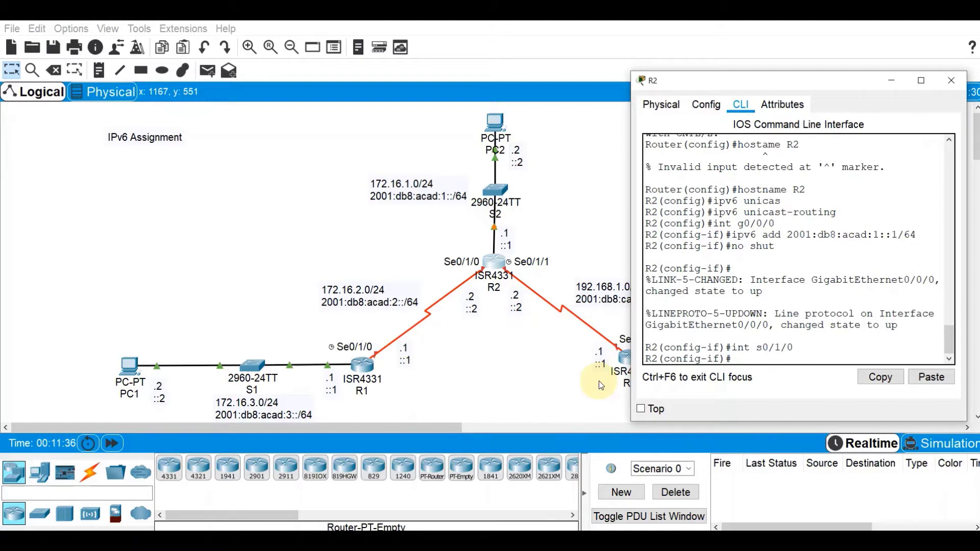
text(ipv6 address 2001)
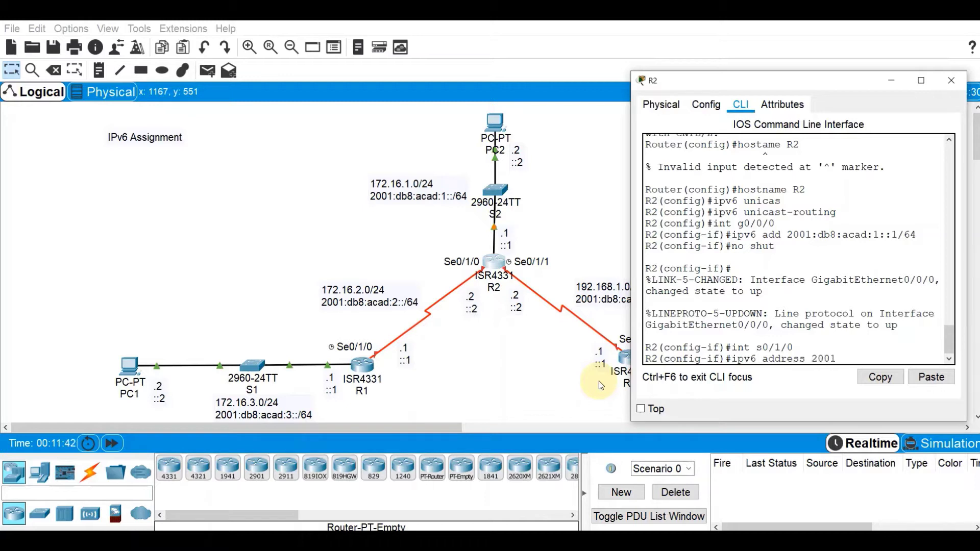
text(:db8:acad:2::2)
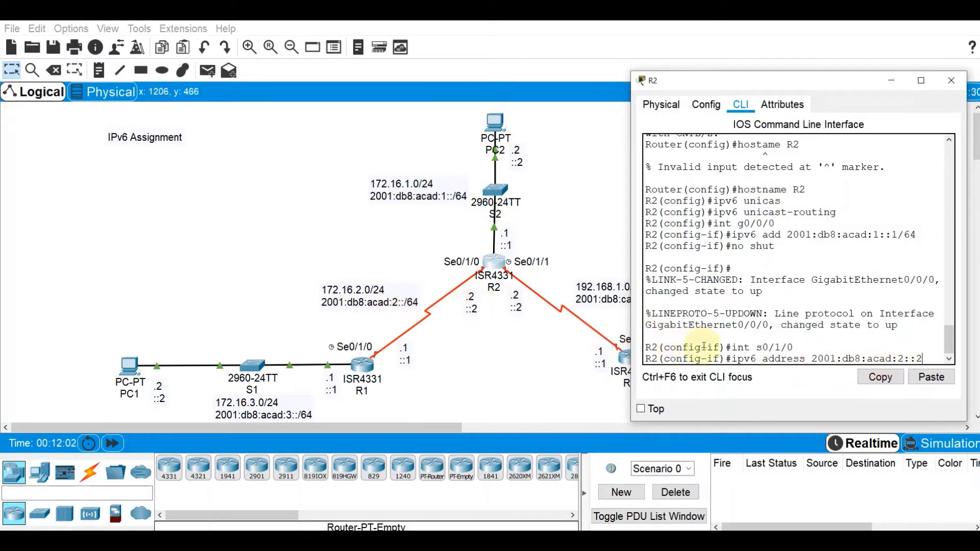
text(/64)
key(Return)
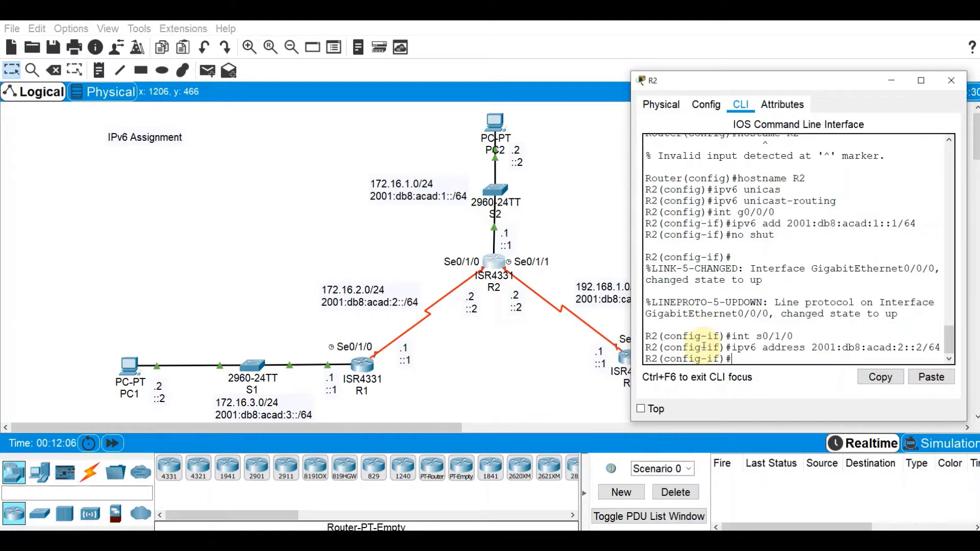
text(no shut)
key(Return)
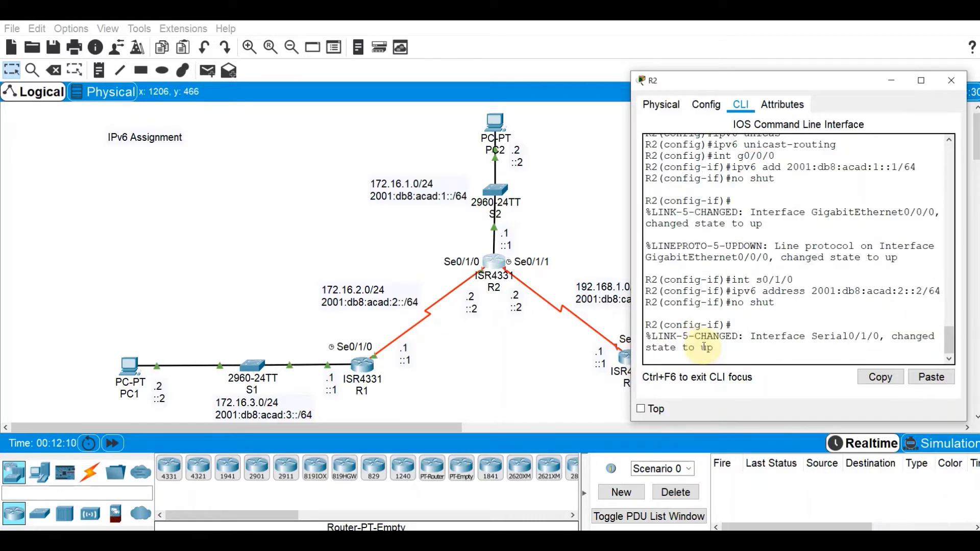
key(Return)
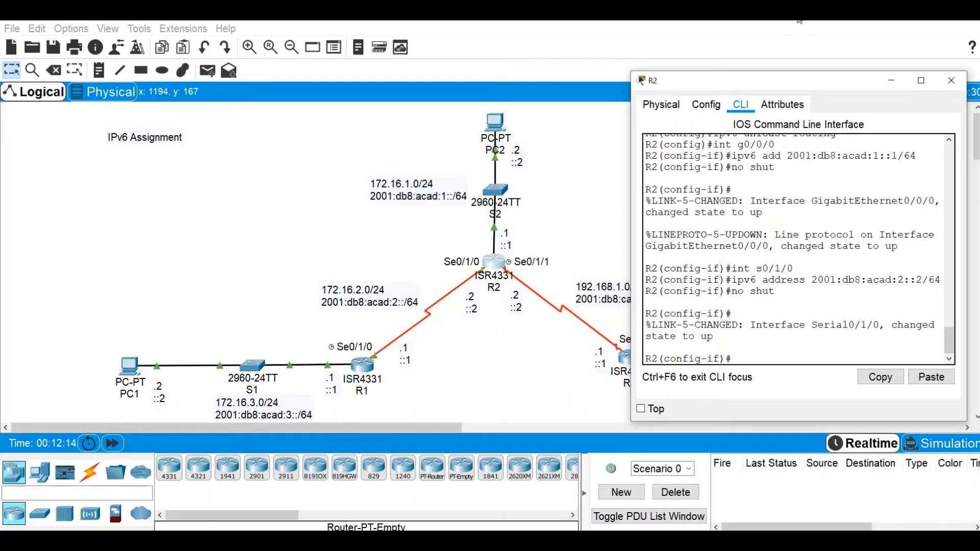
- Move R2's window away from the R3 side of the topology and bring up a fresh interface configuration prompt
drag(782, 82, 233, 69)
click(297, 342)
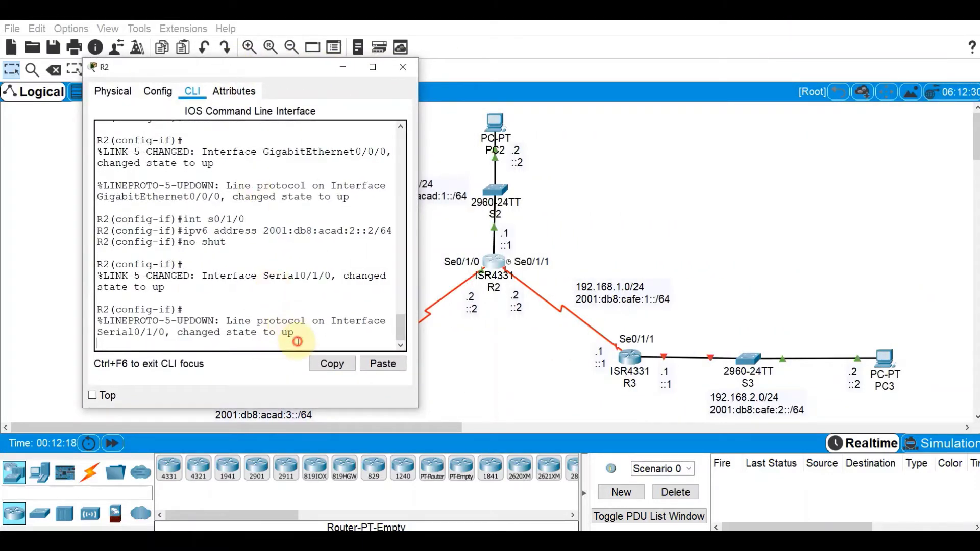
key(Return)
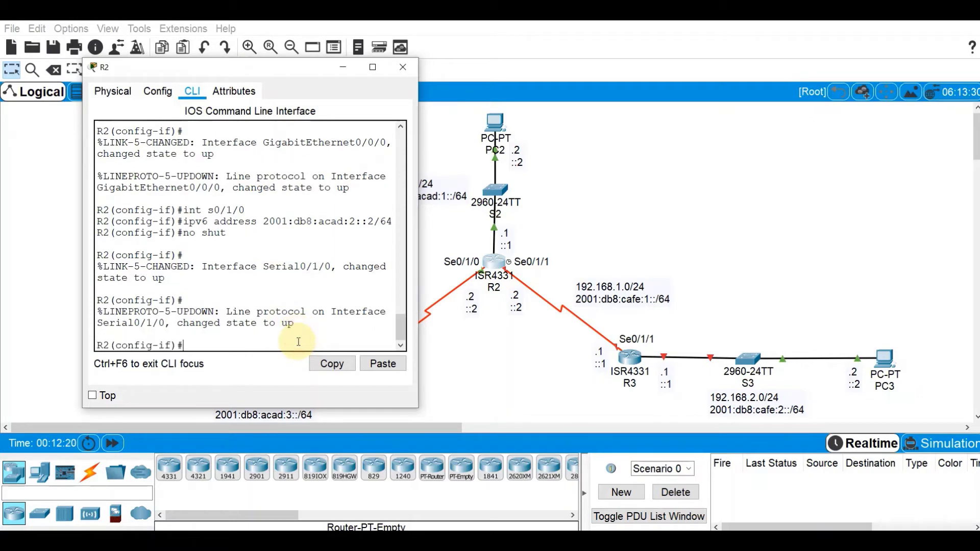
- Assign the IPv6 address 2001:db8:cafe:1::2/64 to R2's interface s0/1/1, enable it with no shut, and close R2's window
text(int s0/1/1)
key(Return)
text(ipv6 add)
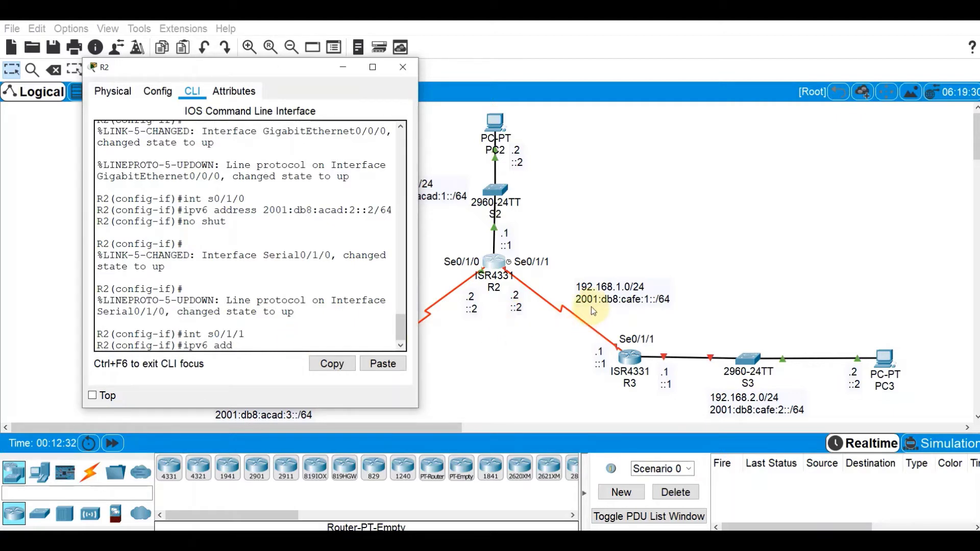
text( 2001:db8:cafe:)
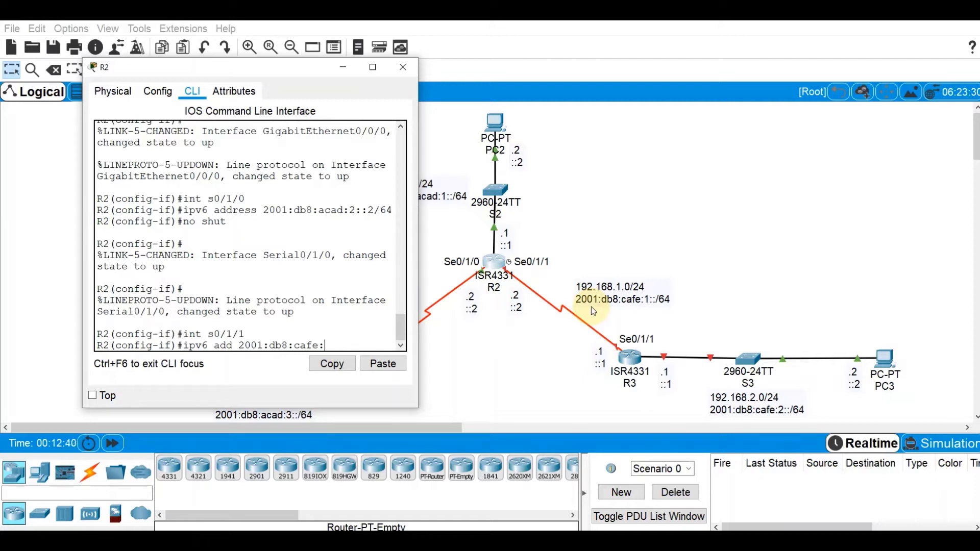
text(1::)
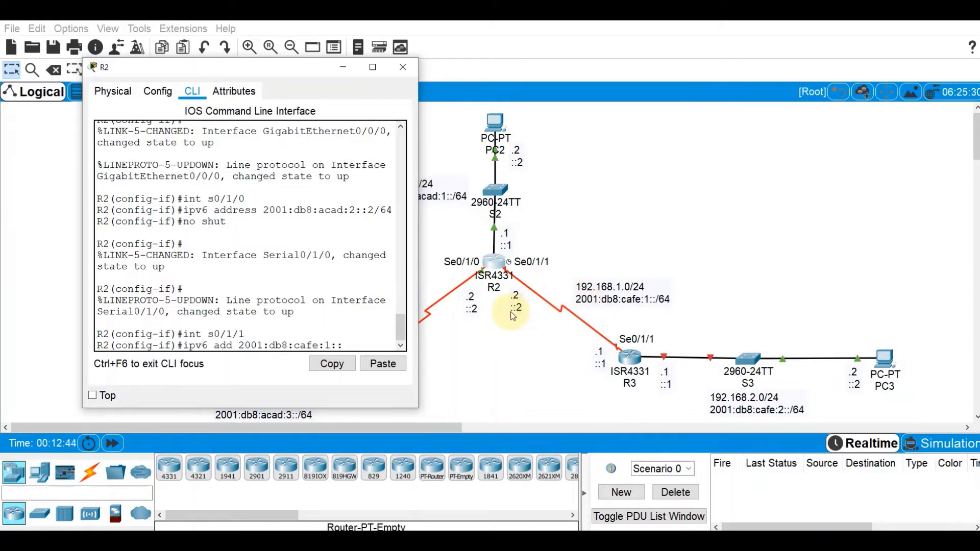
text(2/64)
key(Return)
text(no s)
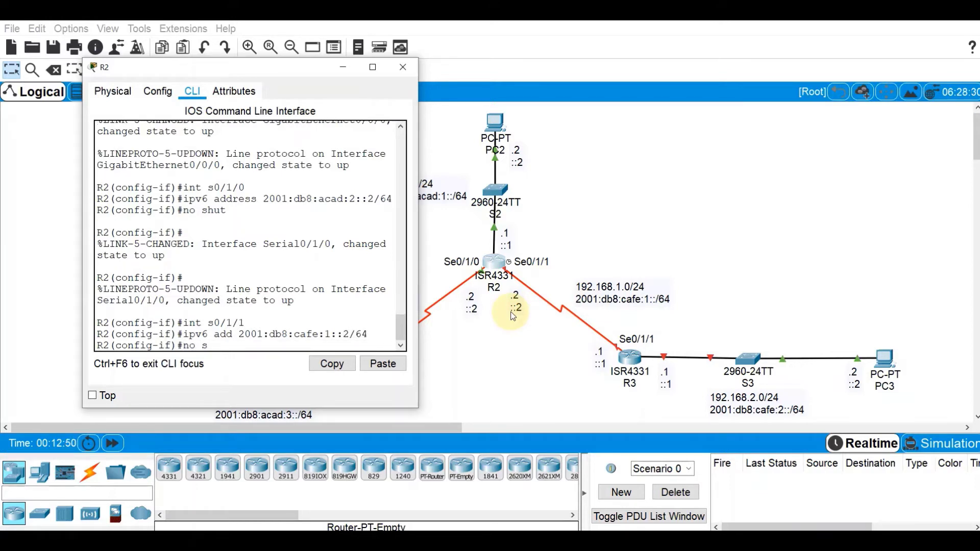
text(hut)
key(Return)
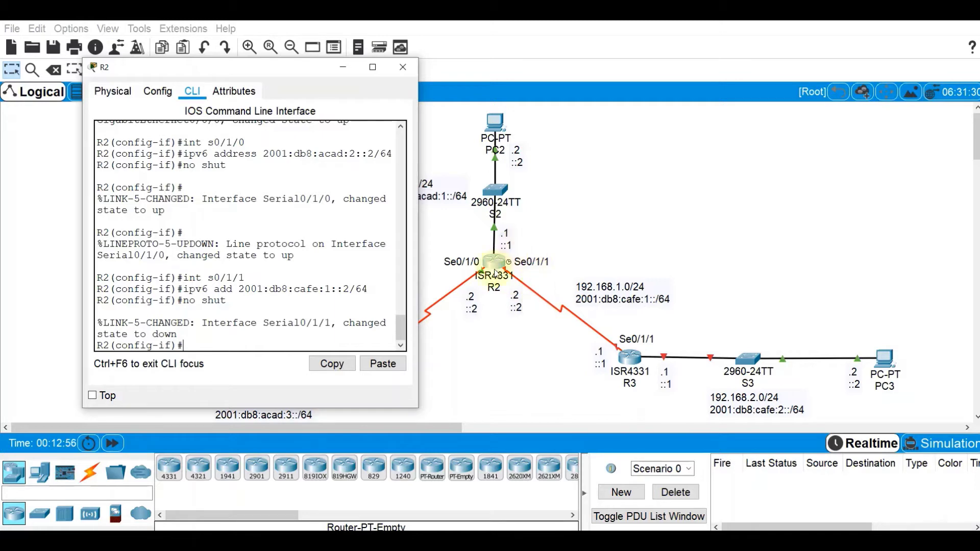
click(403, 69)
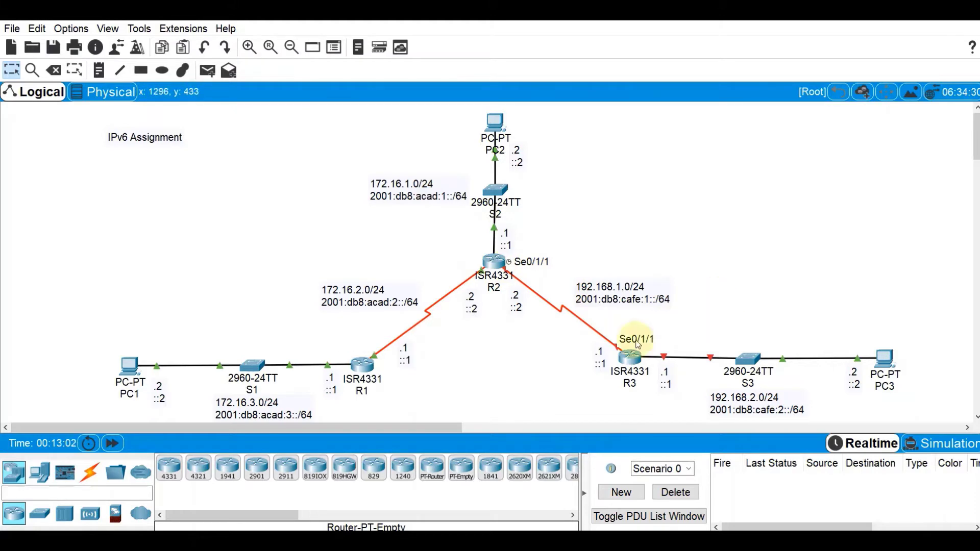
- Open R3's command line interface, with its window moved clear of the R3 side of the topology
click(630, 359)
drag(511, 100, 219, 82)
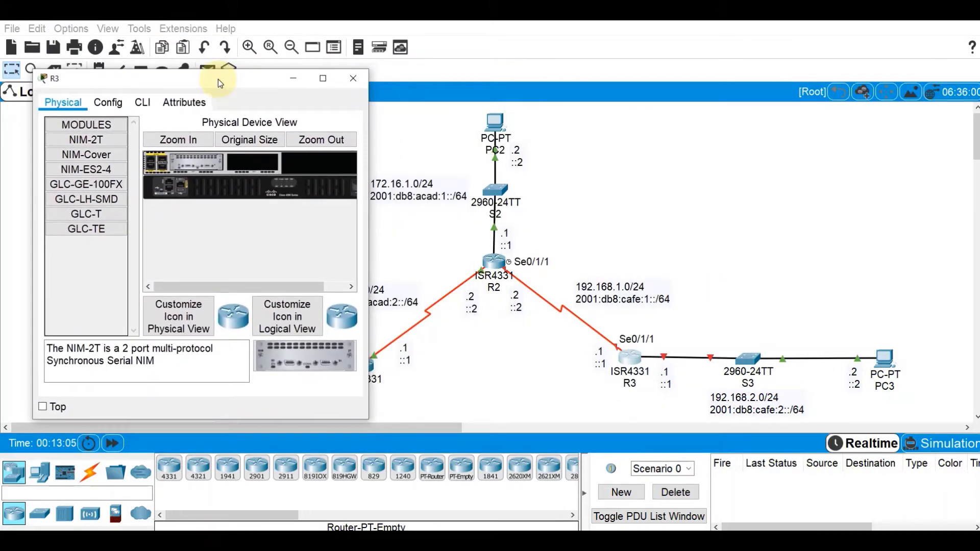
click(142, 102)
key(Return)
key(Return)
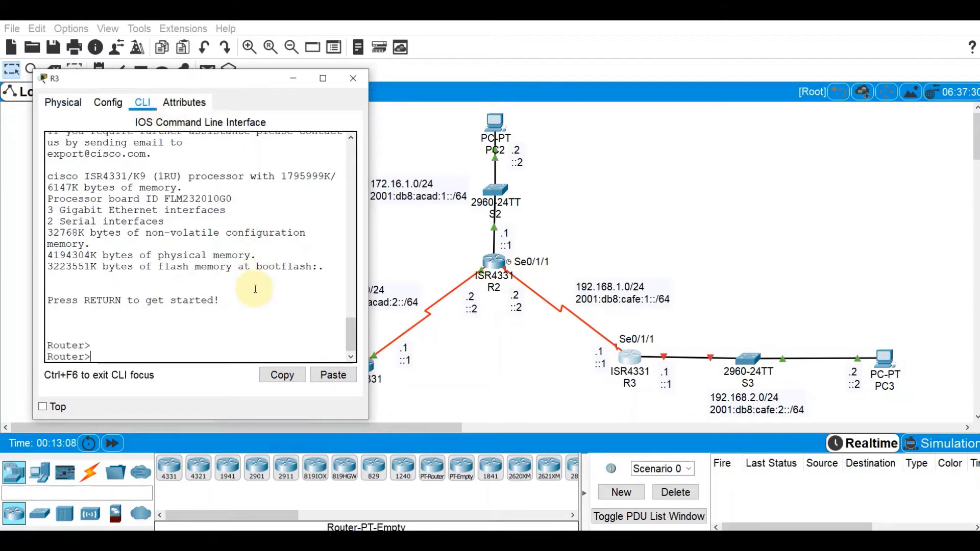
- Enter global configuration mode on the third router and set its hostname to R3
text(en)
key(Return)
text(conf t)
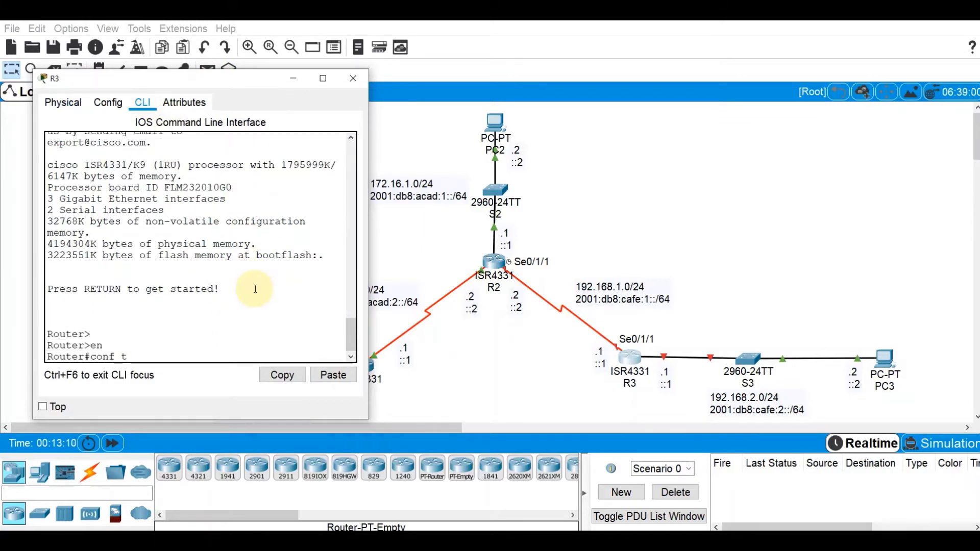
key(Return)
text(hostna)
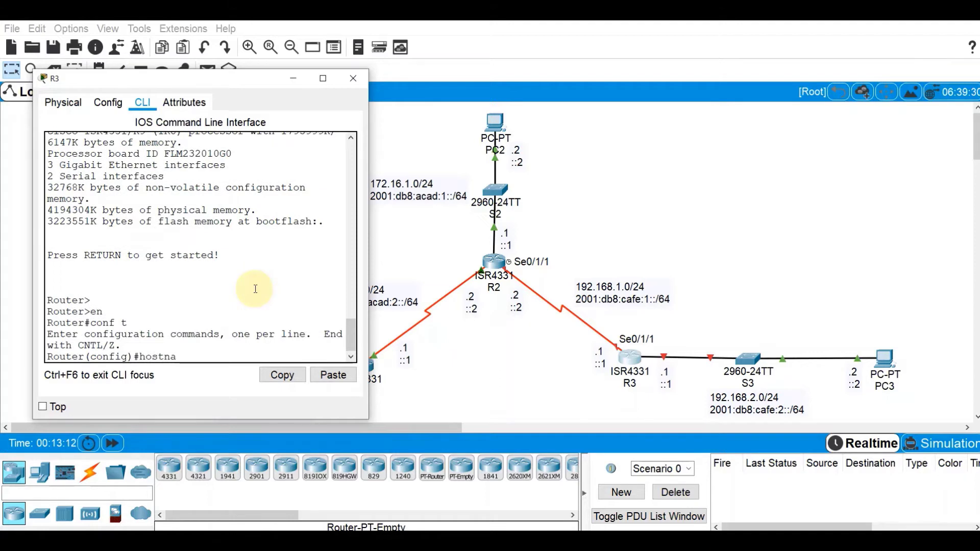
text(me R3)
key(Return)
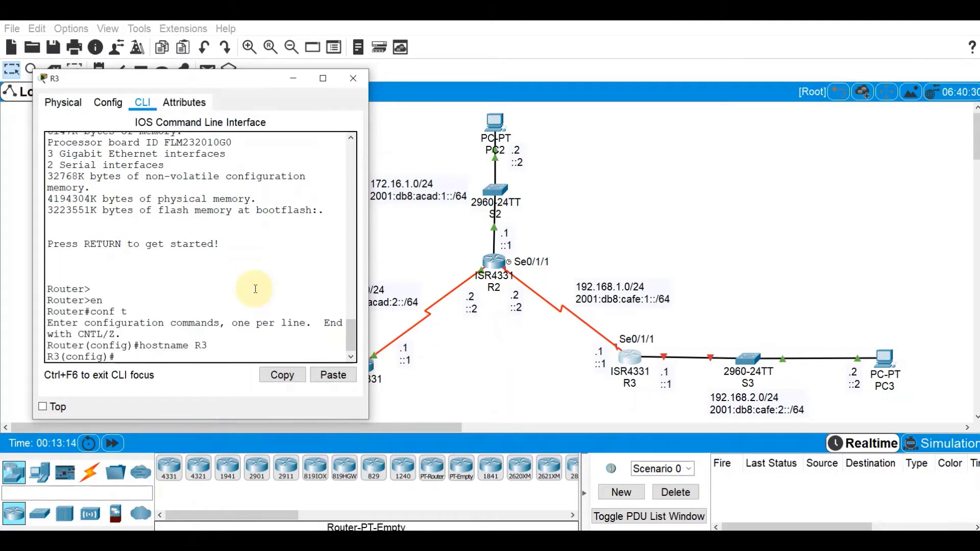
- Enable IPv6 routing on R3 with ipv6 unicast-routing
text(ipv6 unica)
key(Tab)
key(Return)
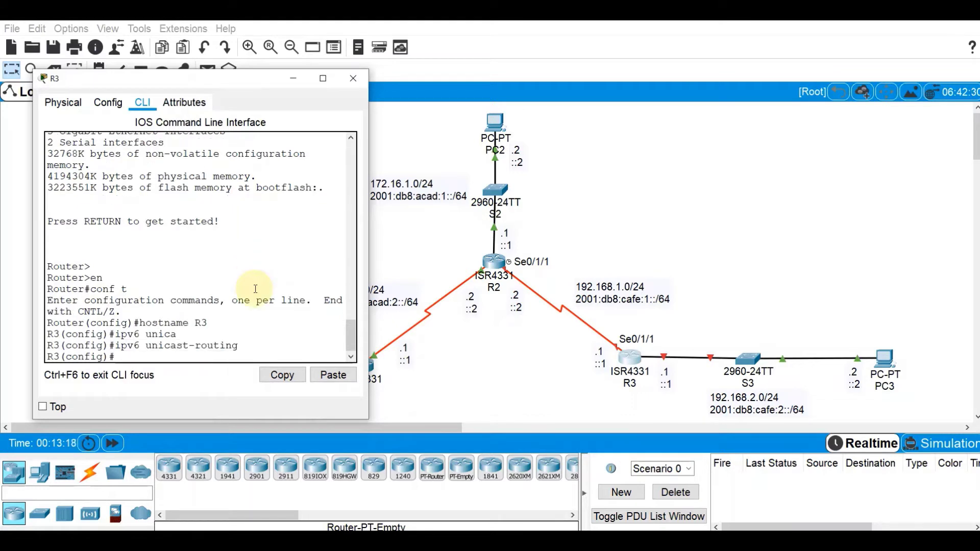
- Assign the IPv6 address 2001:db8:cafe:2::1/64 to R3's interface g0/0/0 and enable the interface with no shut
text(int g0/0/-)
key(BackSpace)
text(0)
key(Return)
text(i)
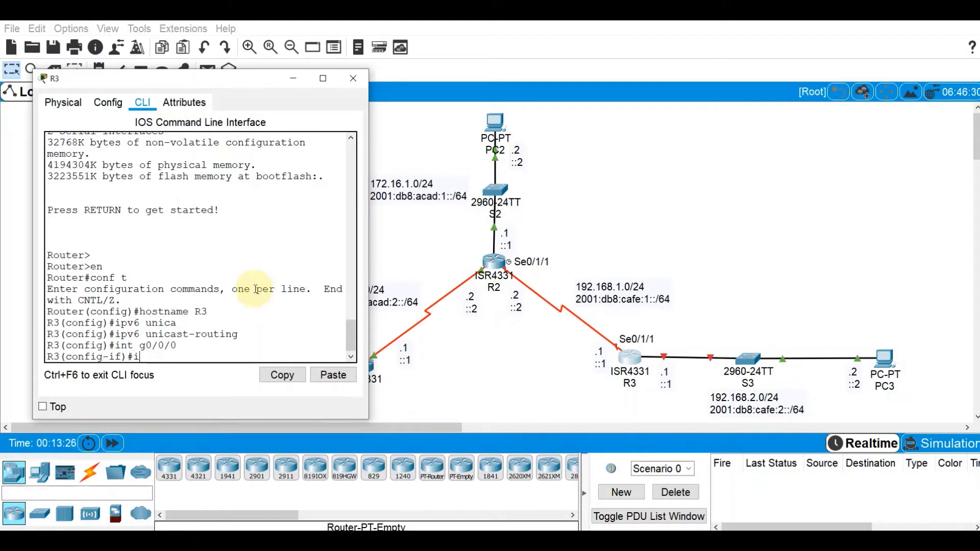
text(pv6)
text( ip add)
key(BackSpace)
key(BackSpace)
key(BackSpace)
key(BackSpace)
key(BackSpace)
text(add)
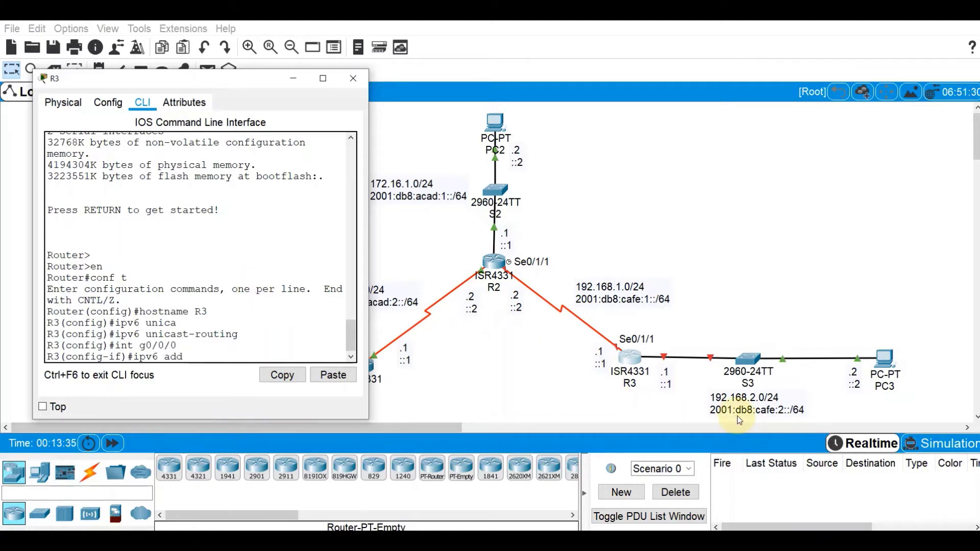
text( 2001:db8:cafe)
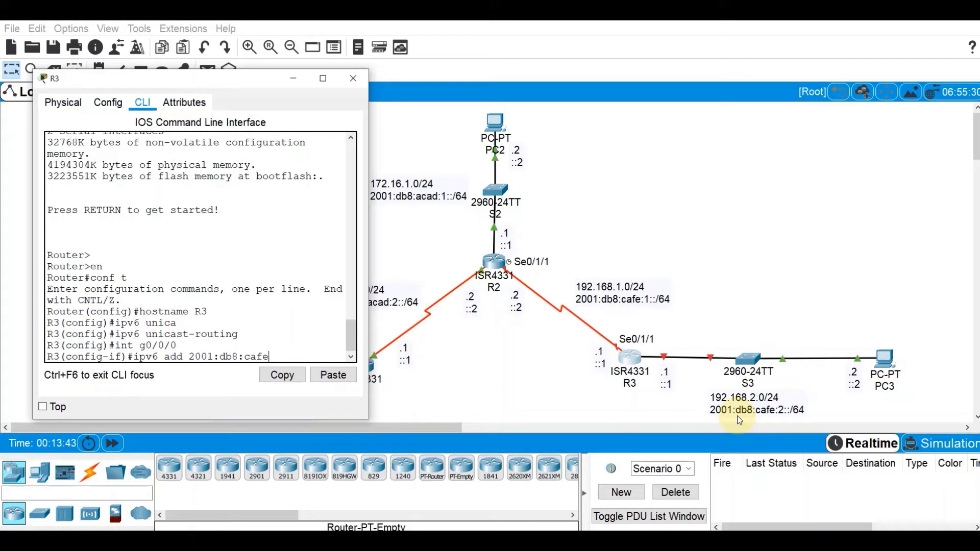
text(:2::1/64)
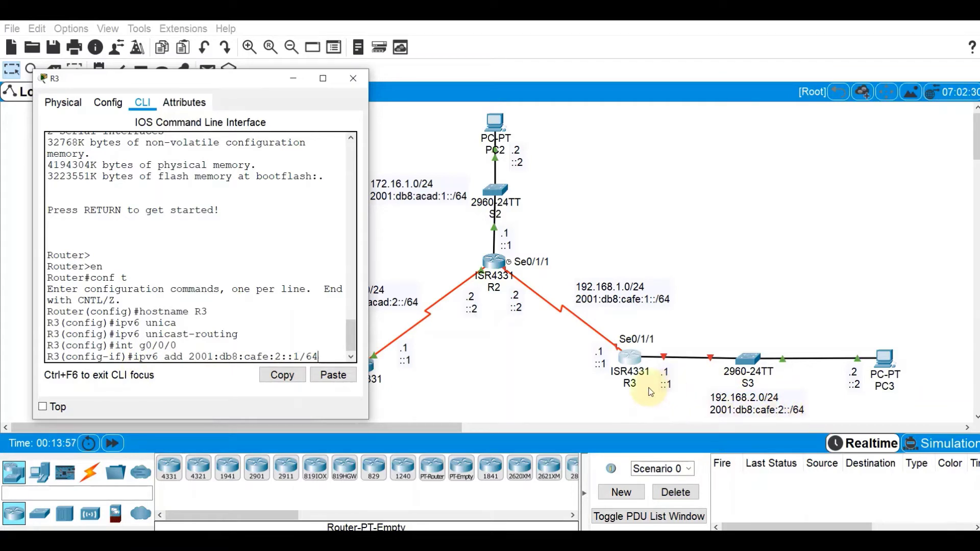
key(Return)
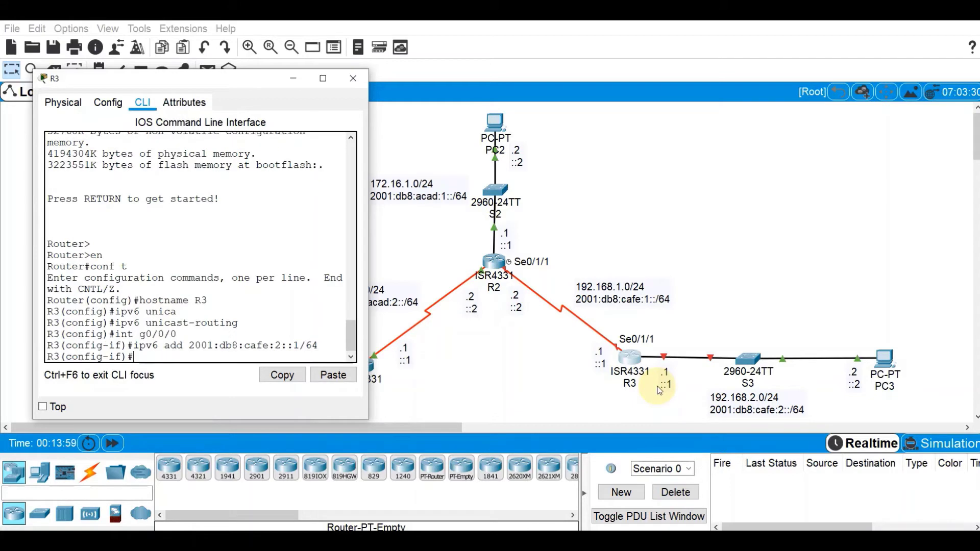
text(no shut)
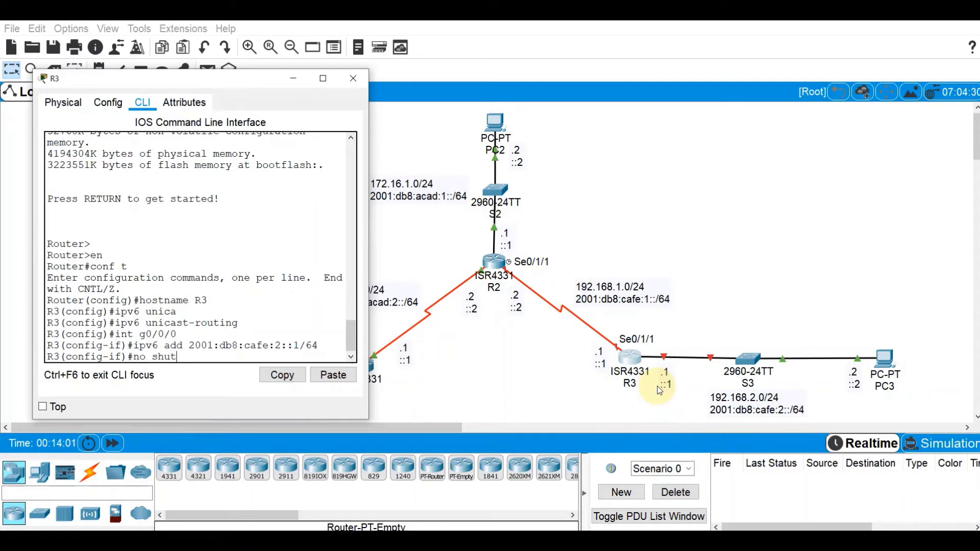
key(Return)
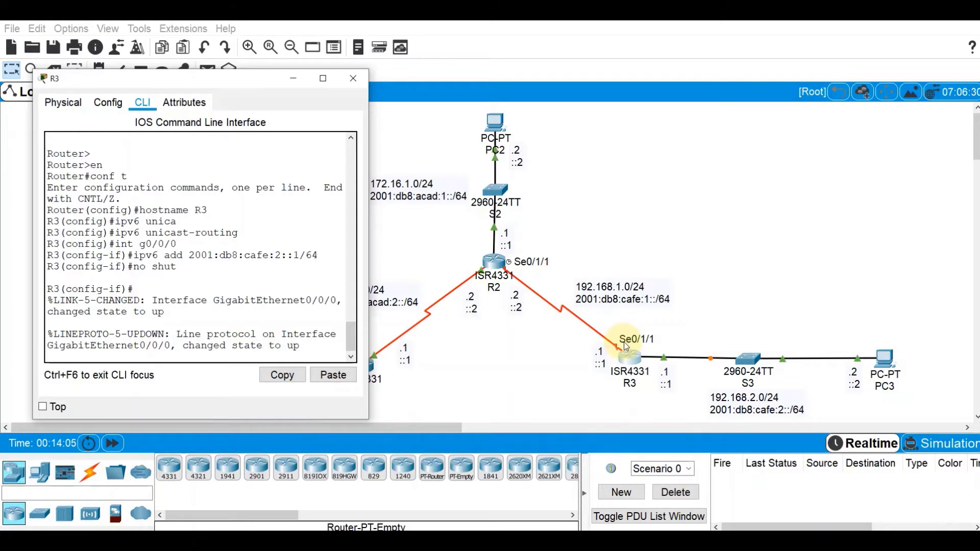
key(Return)
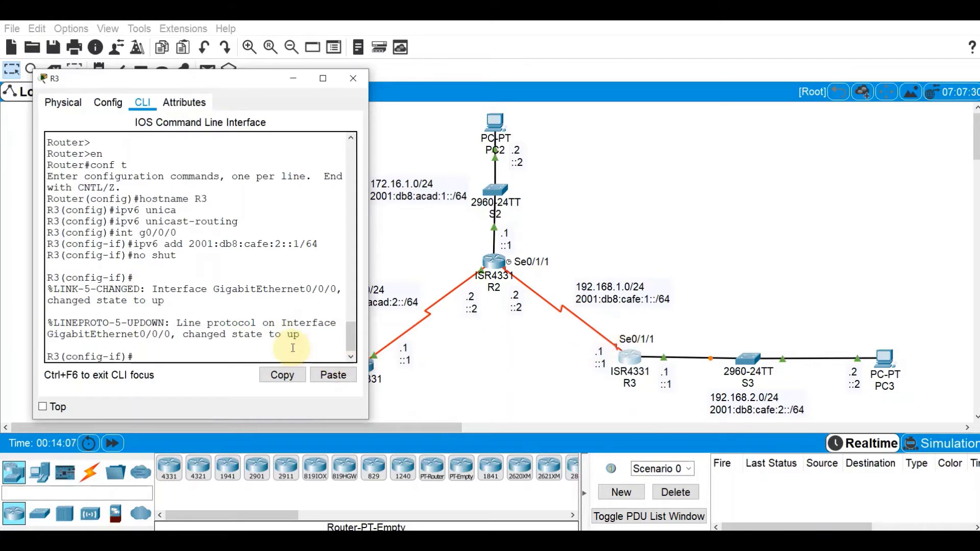
- Assign the IPv6 address 2001:db8:cafe:1::1/64 to R3's interface s0/1/1, enable it with no shut, and close R3's window
text(int s0/1/1)
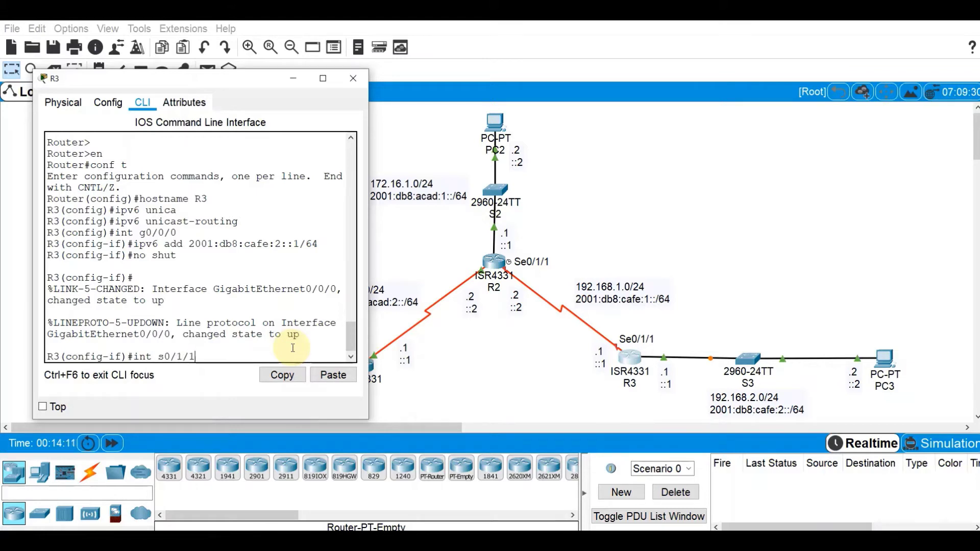
key(Return)
text(ipv6 add)
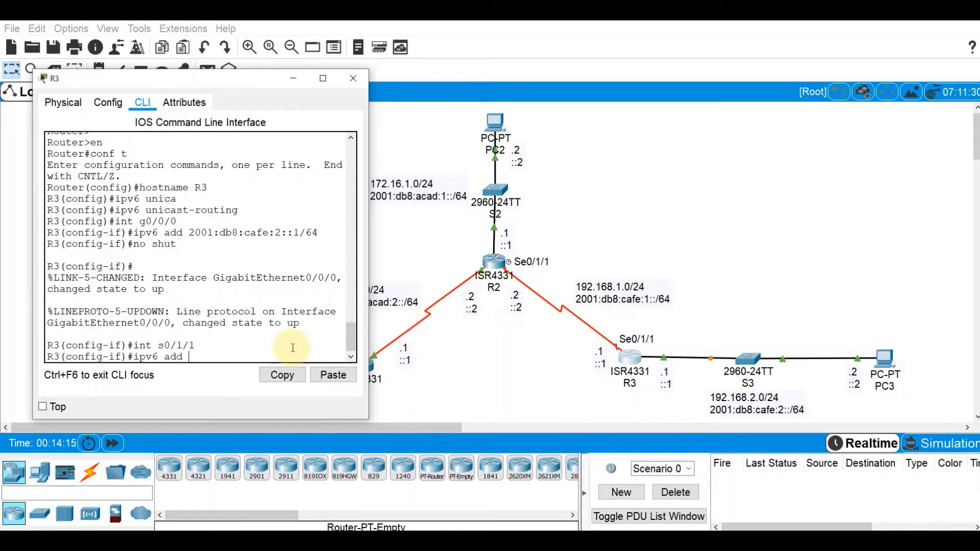
text( 2001)
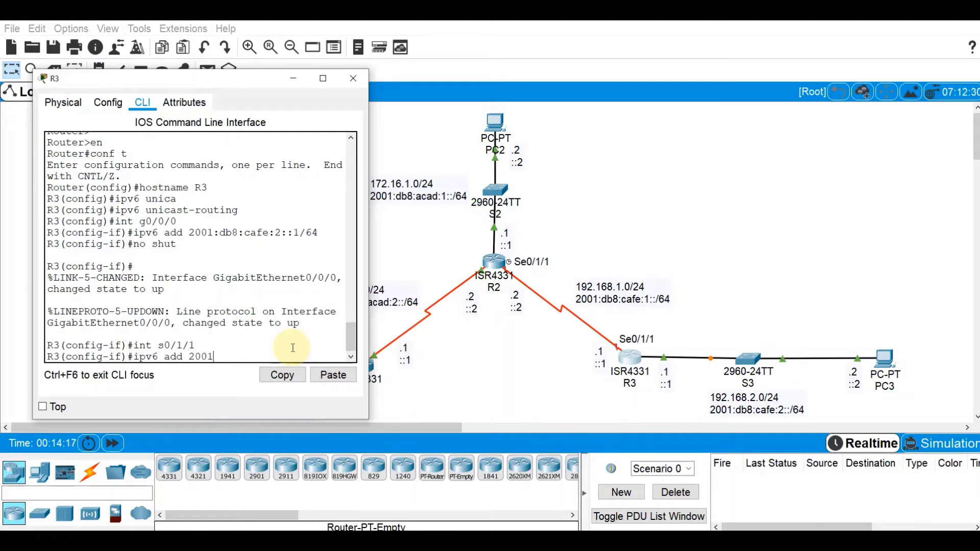
text(:db8:cafe:1::)
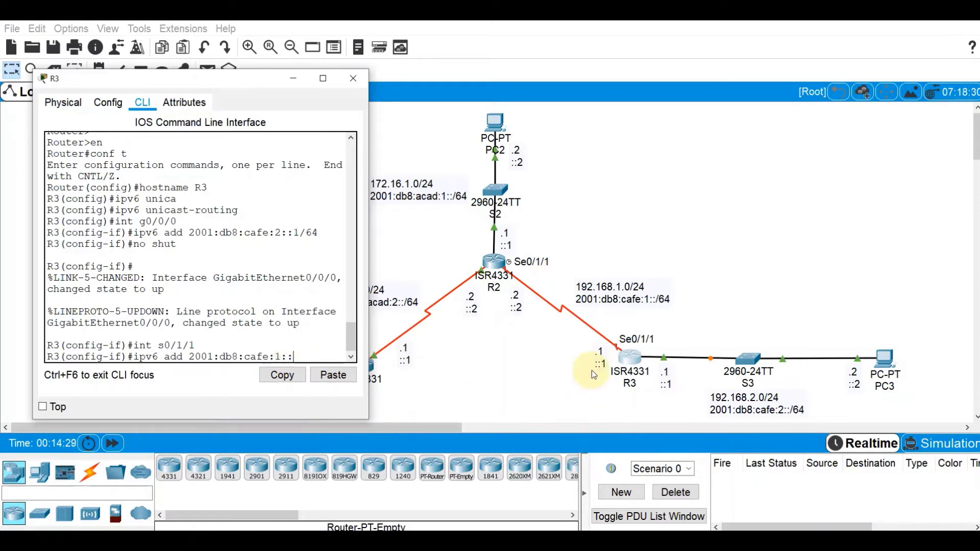
text(1/64)
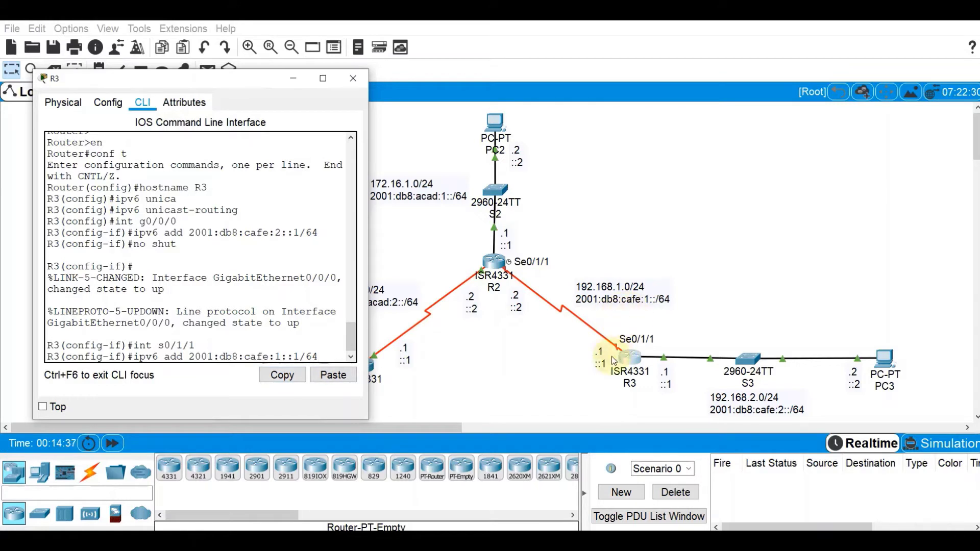
key(Return)
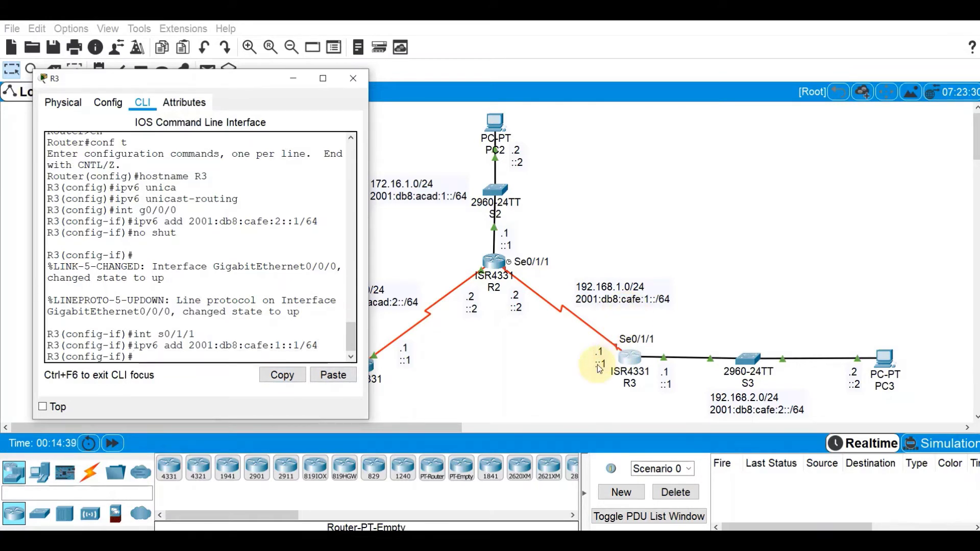
text(no shut)
key(Return)
key(Return)
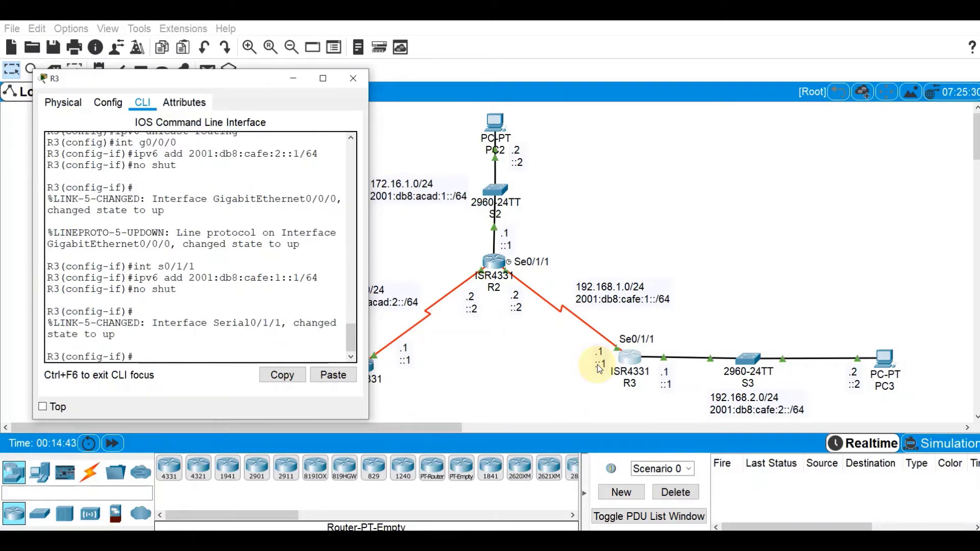
click(354, 82)
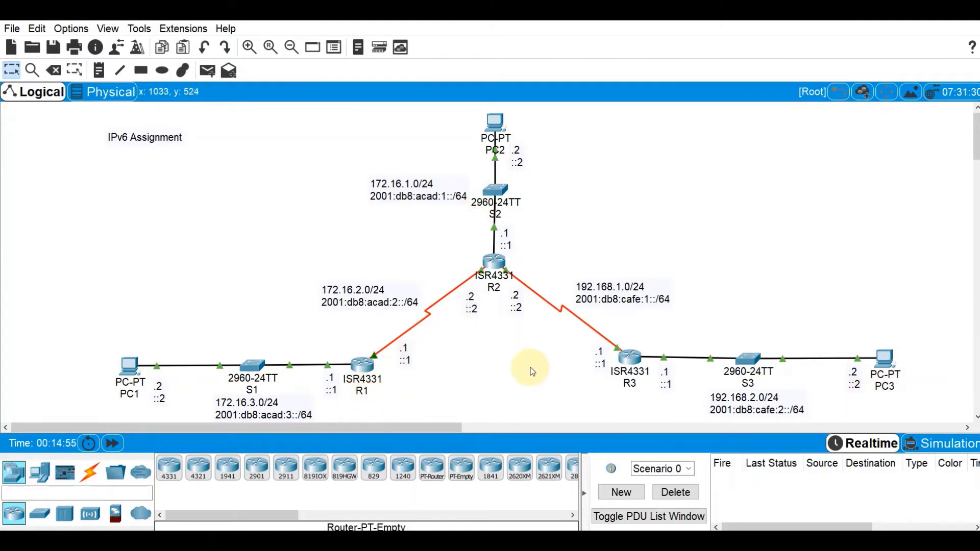
- Fast-forward the simulation time repeatedly so the network links settle
click(114, 444)
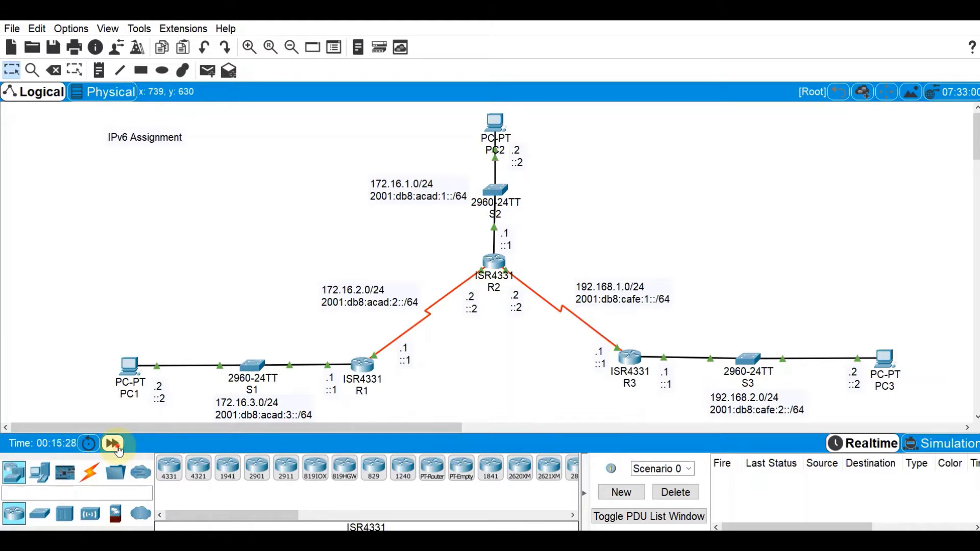
click(113, 444)
click(113, 444)
click(113, 444)
click(118, 448)
click(118, 448)
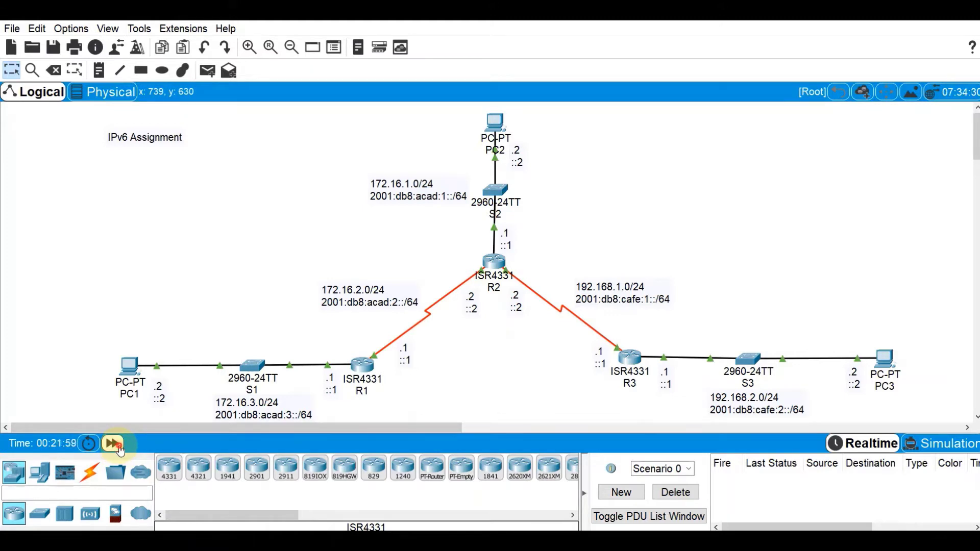
click(118, 447)
click(118, 448)
click(118, 448)
click(118, 448)
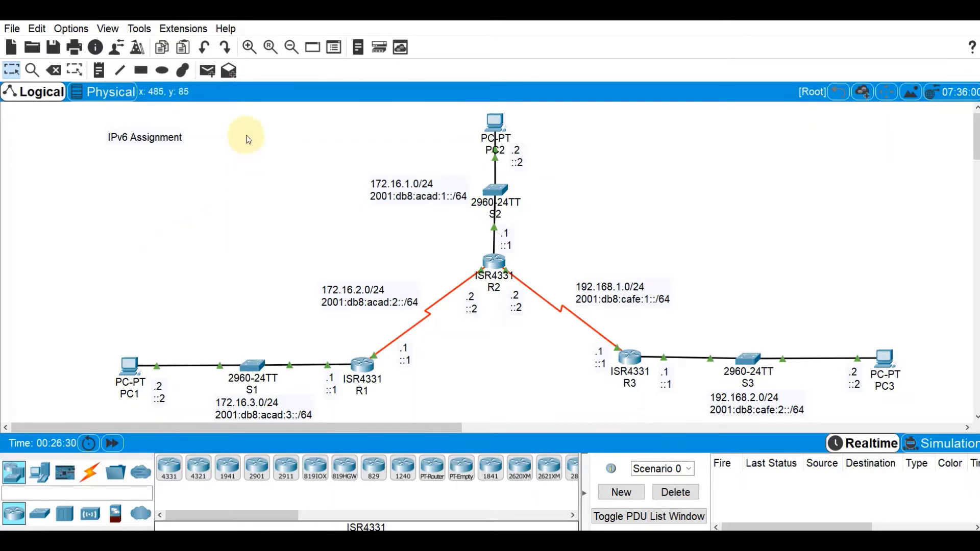
- Check PC1's addressing with ipconfig in its command prompt, widening the window so each address fits on one line
click(128, 366)
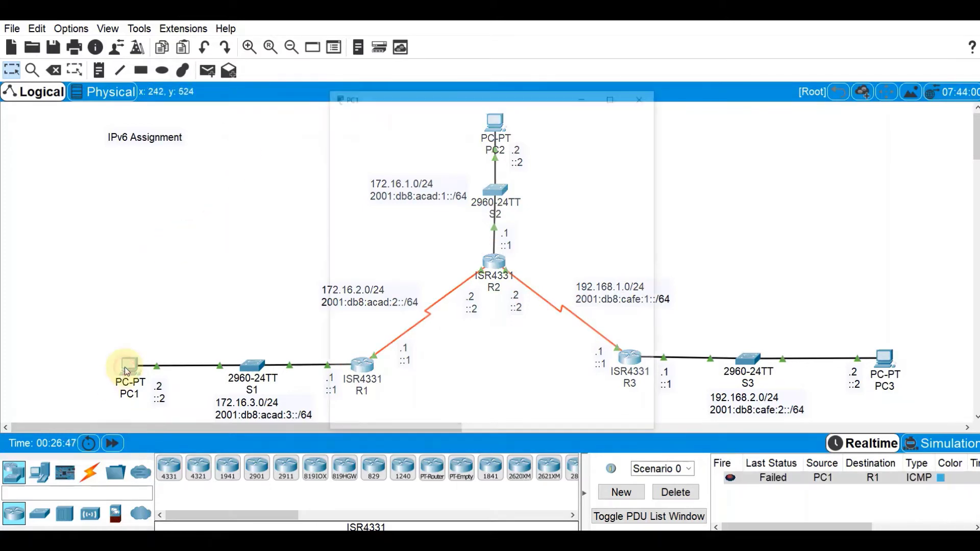
drag(515, 95, 222, 51)
click(251, 147)
click(265, 178)
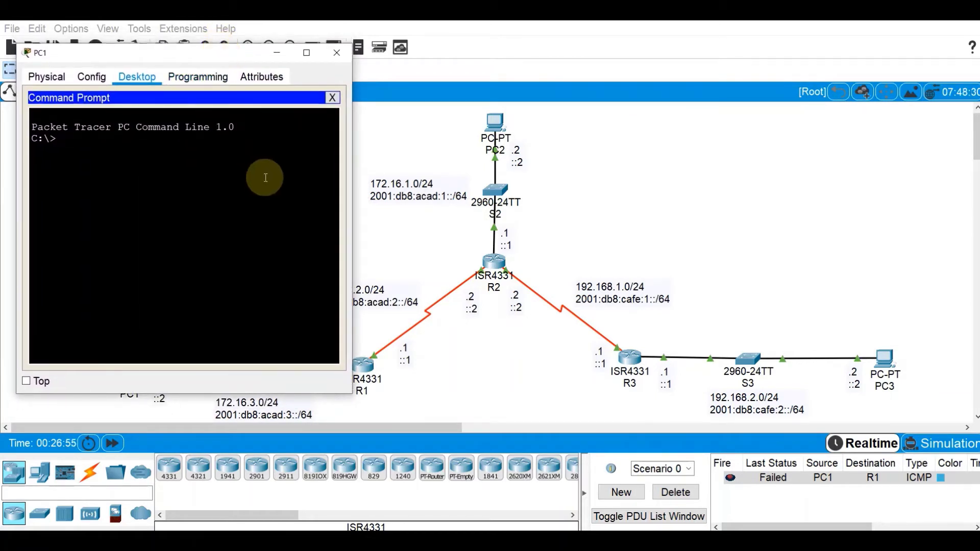
text(ipconfig)
key(Return)
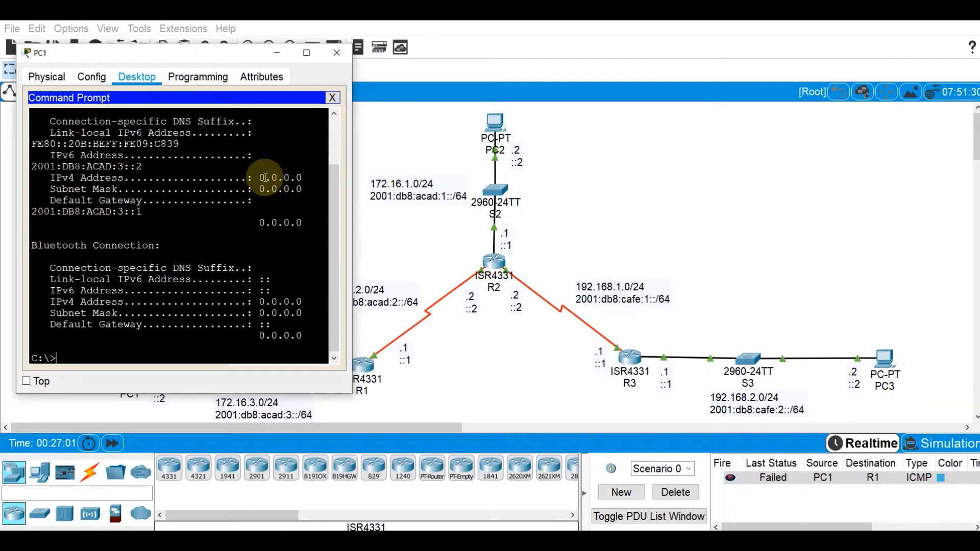
drag(353, 146, 523, 170)
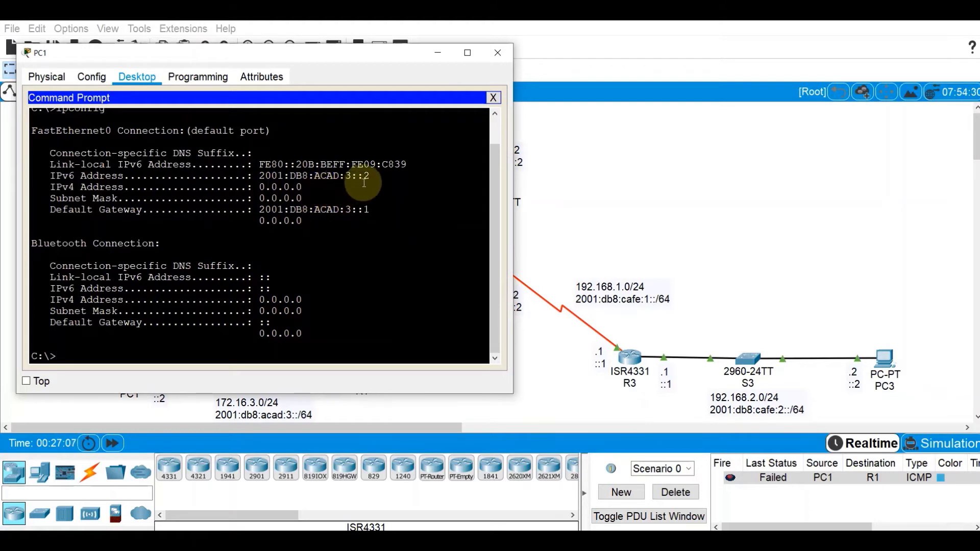
- Ping the default gateway 2001:DB8:ACAD:3::1 from PC1's command prompt, reusing the address from the ipconfig output, and close PC1's window
drag(371, 210, 262, 214)
right_click(265, 211)
click(299, 218)
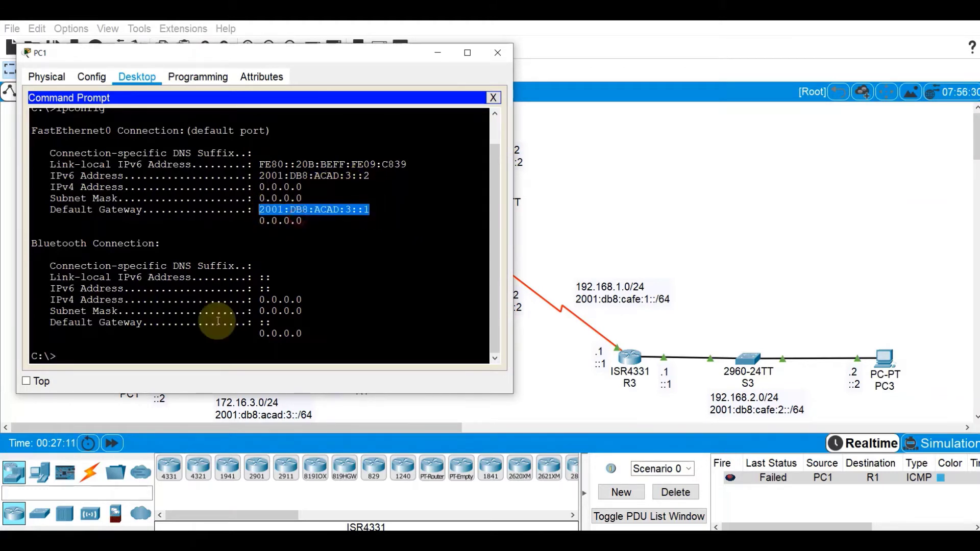
click(163, 350)
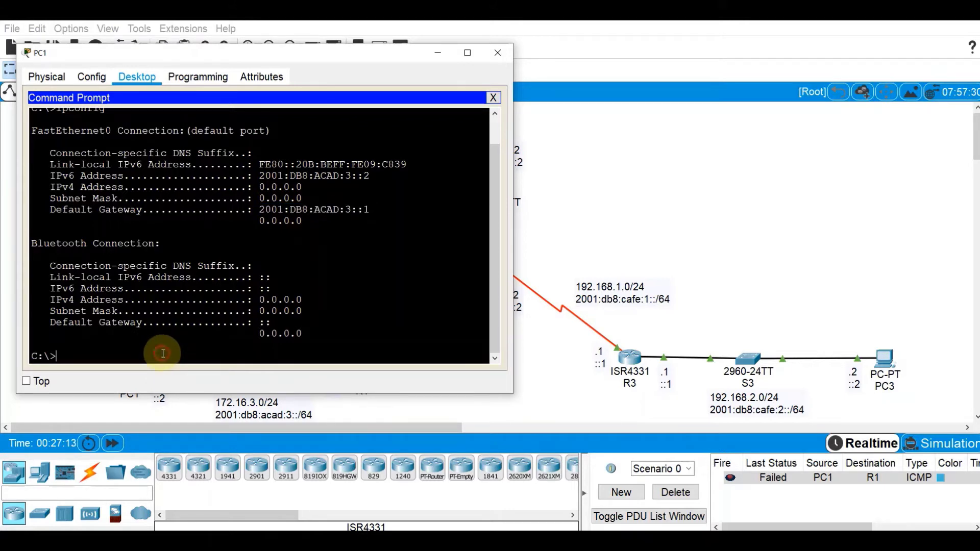
text(ping)
right_click(163, 354)
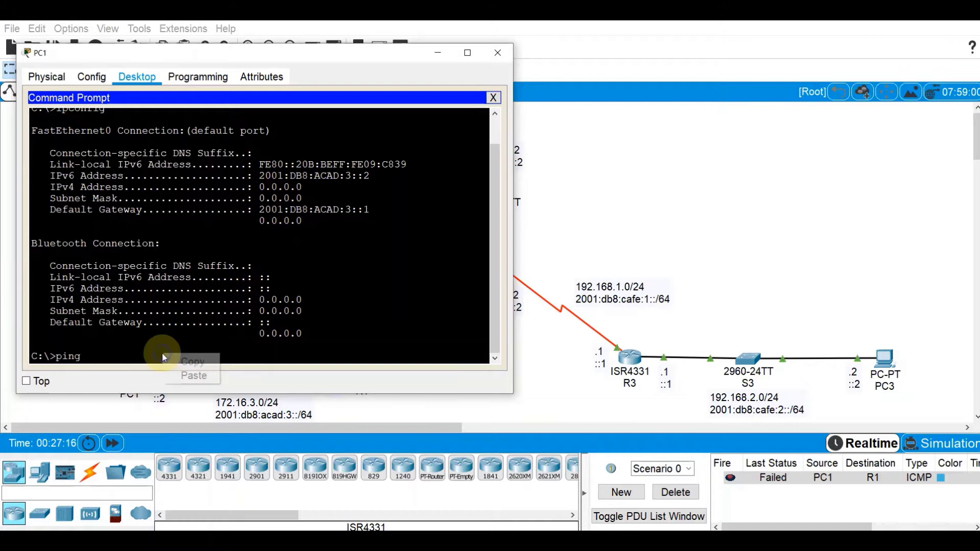
click(194, 377)
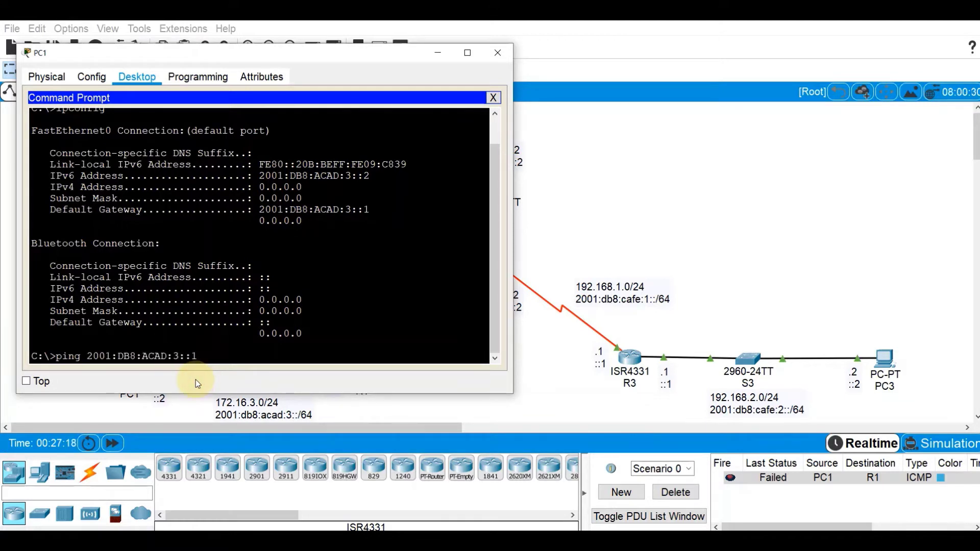
key(Return)
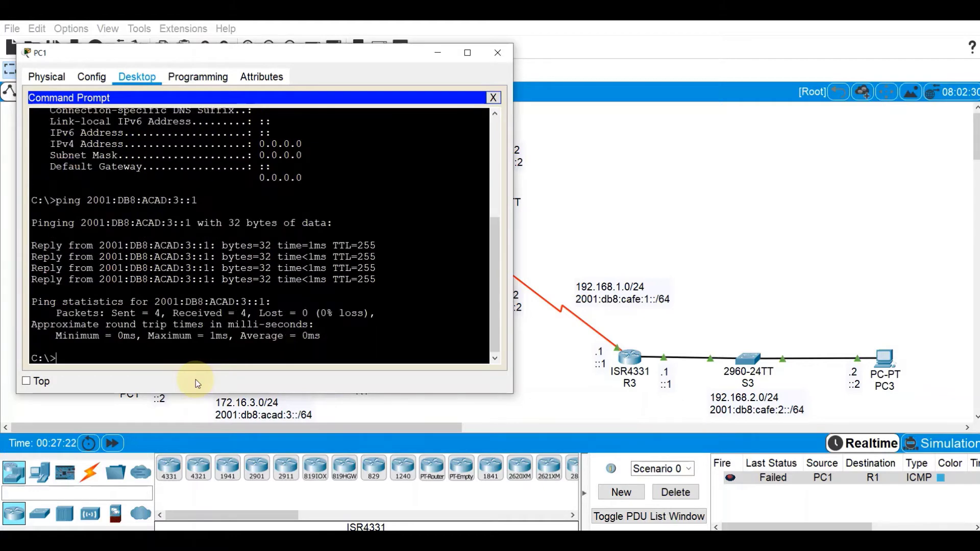
click(495, 55)
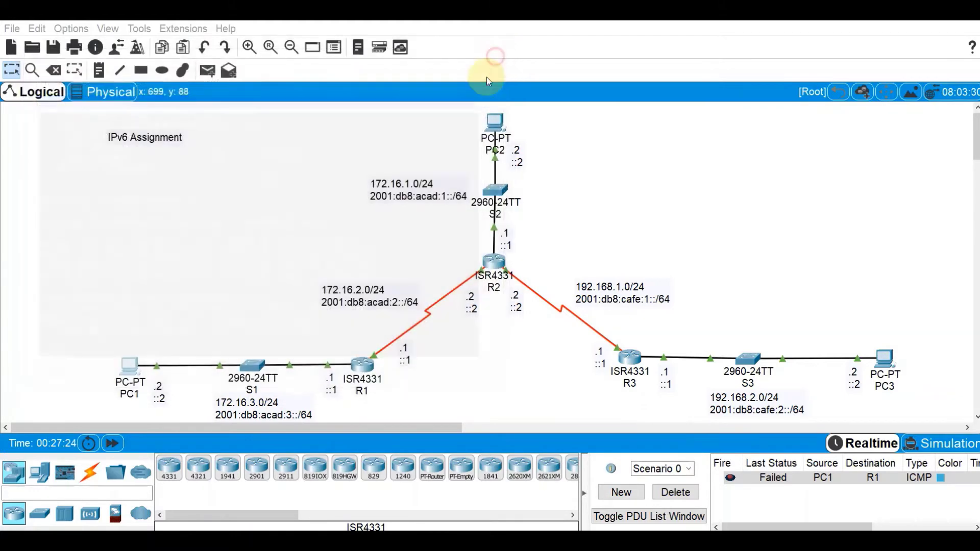
- Check PC2's addressing with ipconfig in its command prompt, widening the window so the IPv6 and gateway addresses fit on one line
click(495, 121)
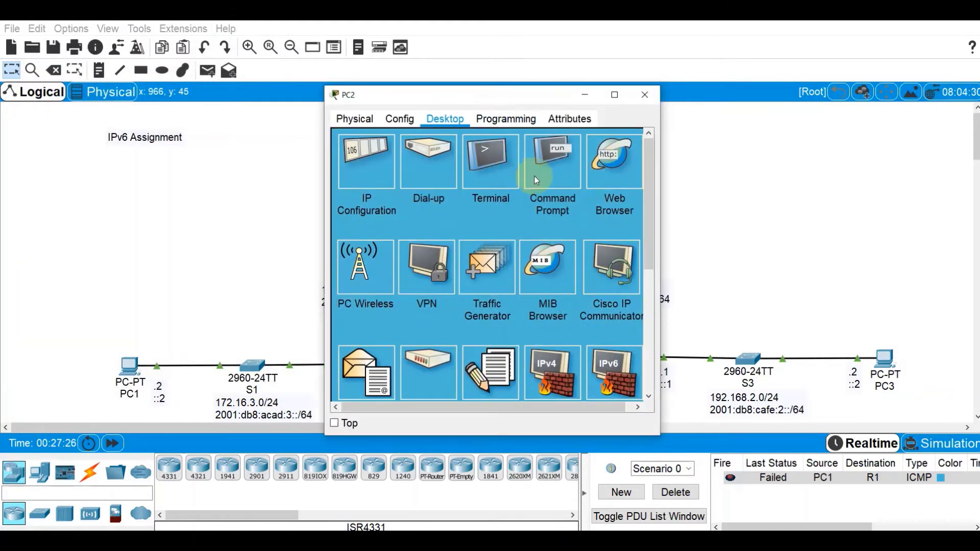
click(534, 177)
drag(473, 97, 732, 90)
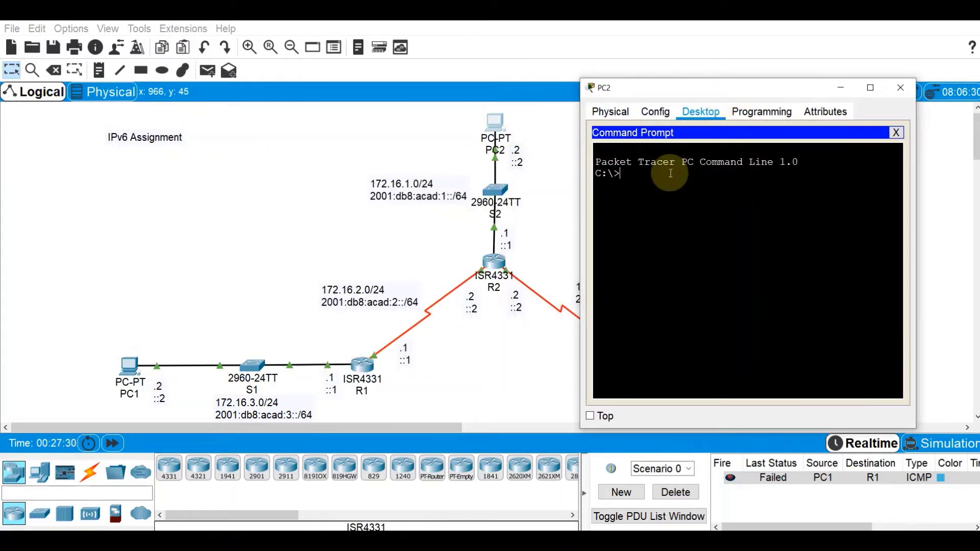
text(ipconfig)
key(Return)
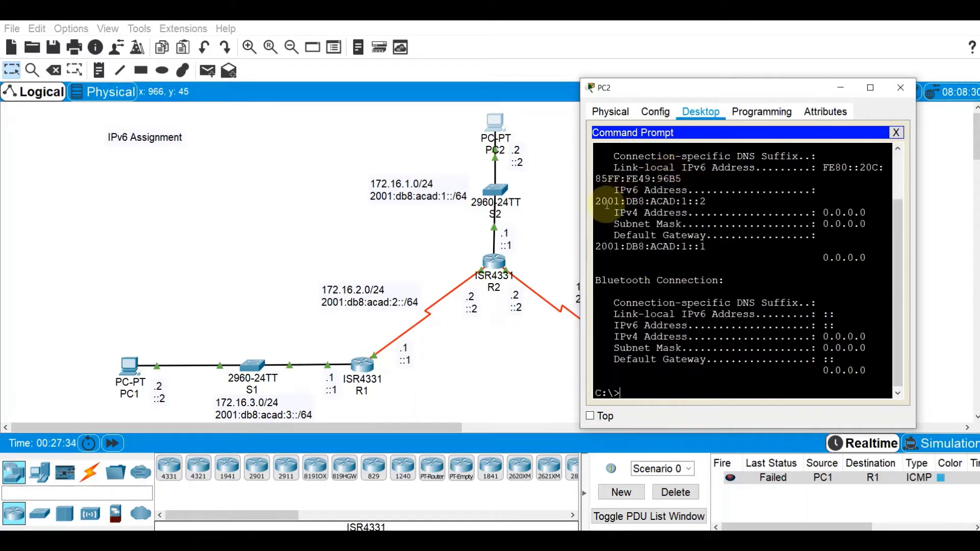
drag(581, 215, 506, 222)
- Ping the default gateway 2001:DB8:ACAD:1::1 from PC2, reusing the address from the ipconfig output, and close PC2's window
drag(861, 245, 749, 245)
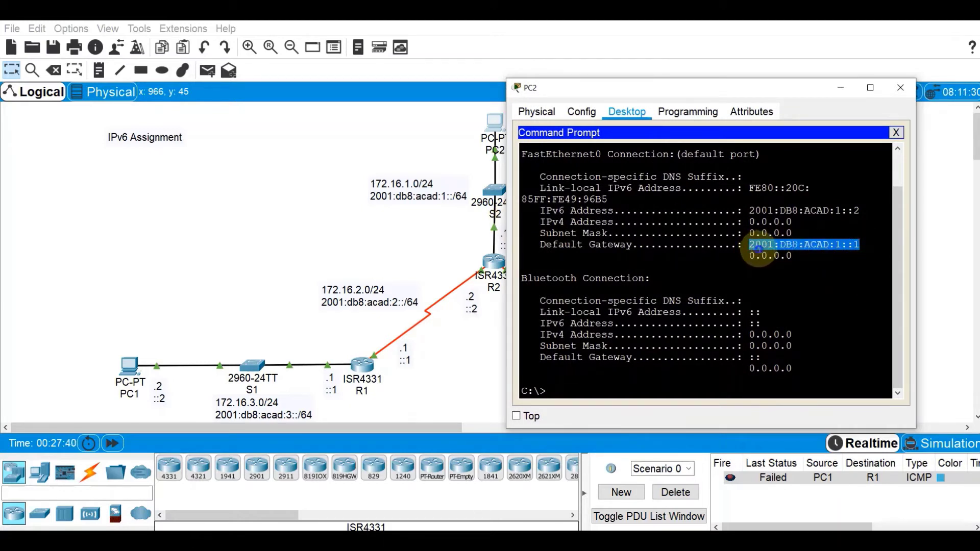
right_click(760, 251)
click(772, 258)
click(581, 391)
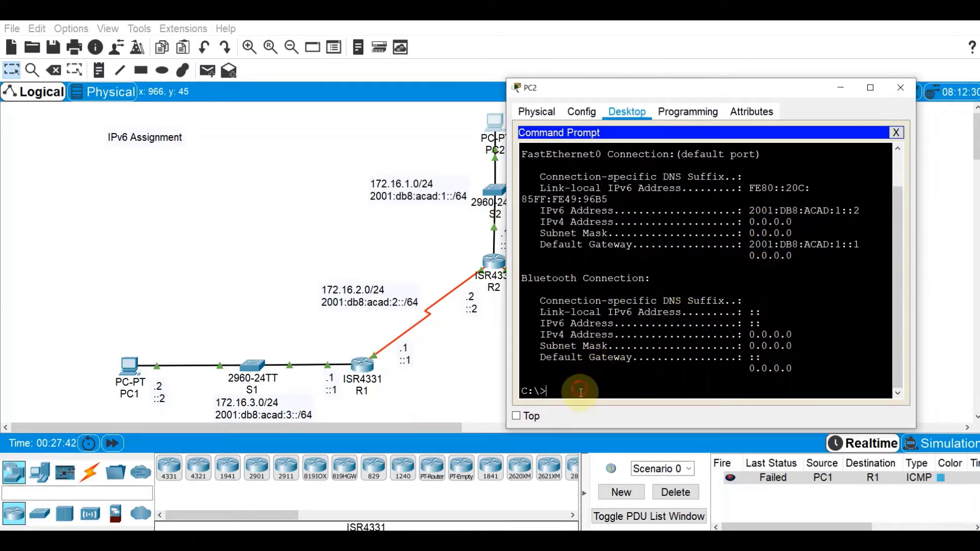
text(ping)
right_click(581, 393)
click(614, 419)
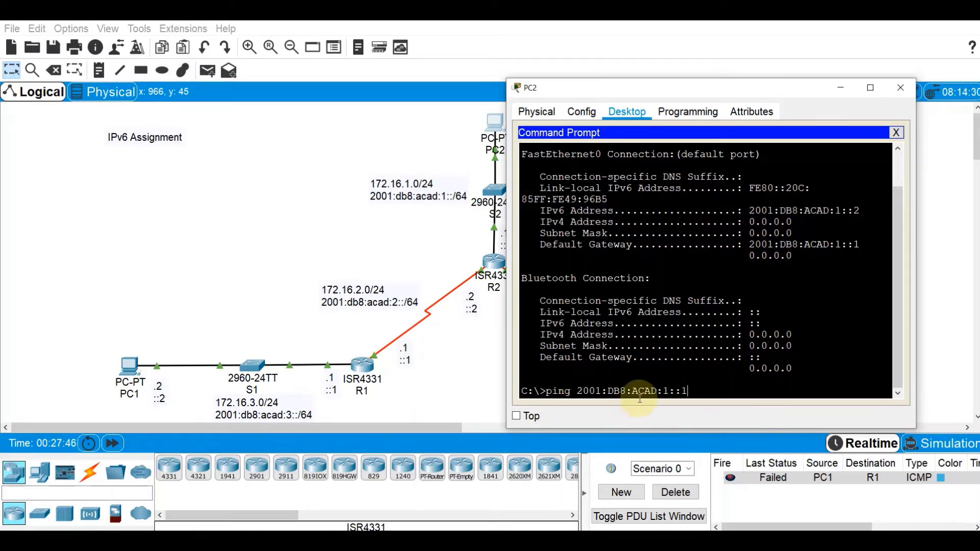
key(Return)
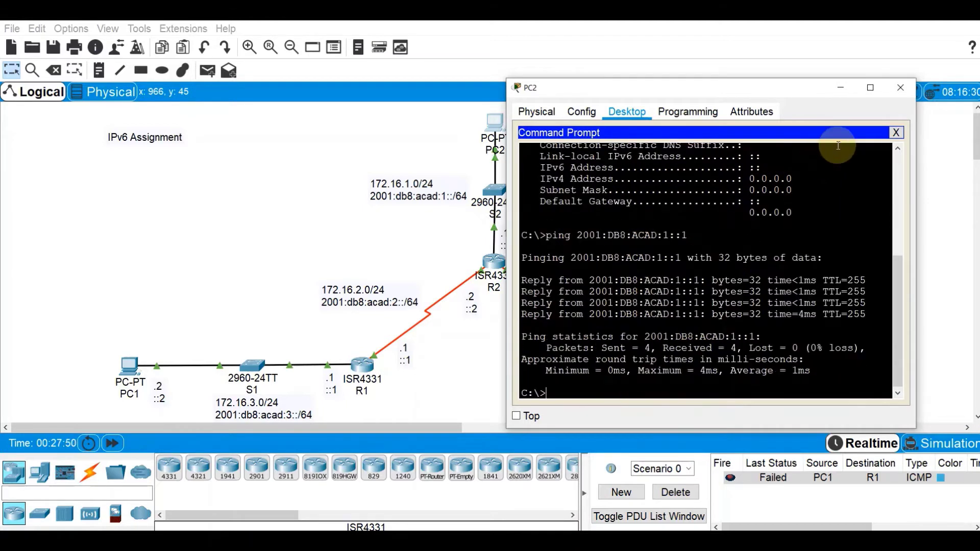
click(901, 89)
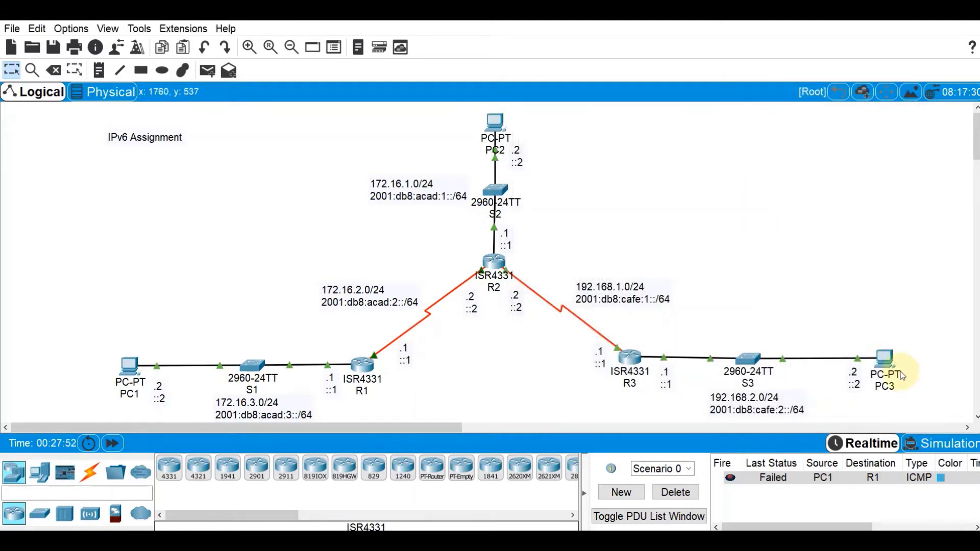
- Check PC3's addressing with ipconfig in its command prompt, widening the window so each address fits on one line
click(884, 360)
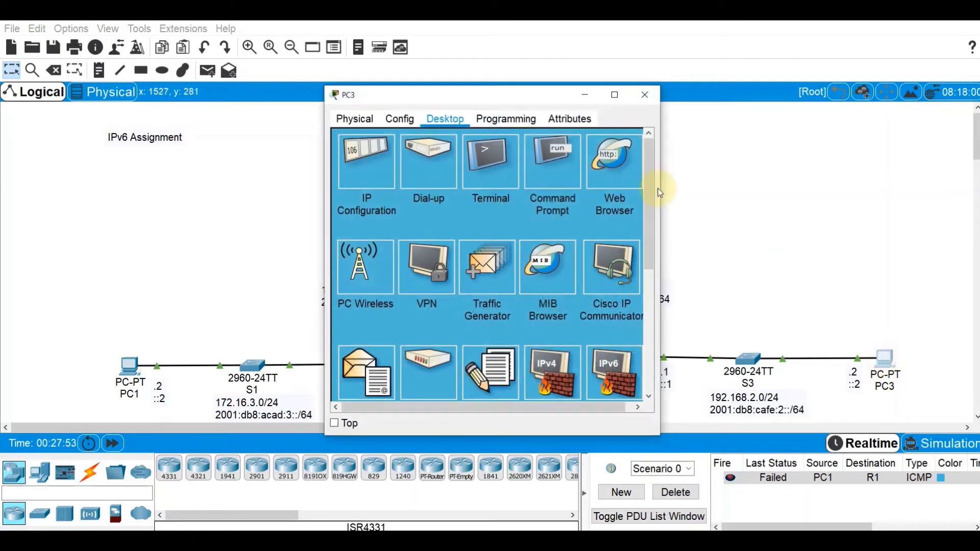
click(551, 167)
drag(482, 94, 171, 68)
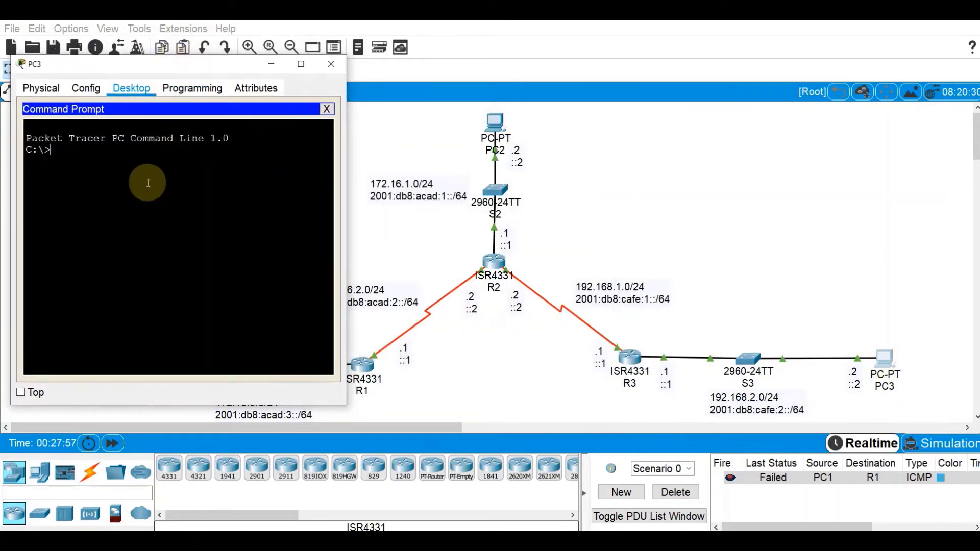
text(ipconfig)
key(Return)
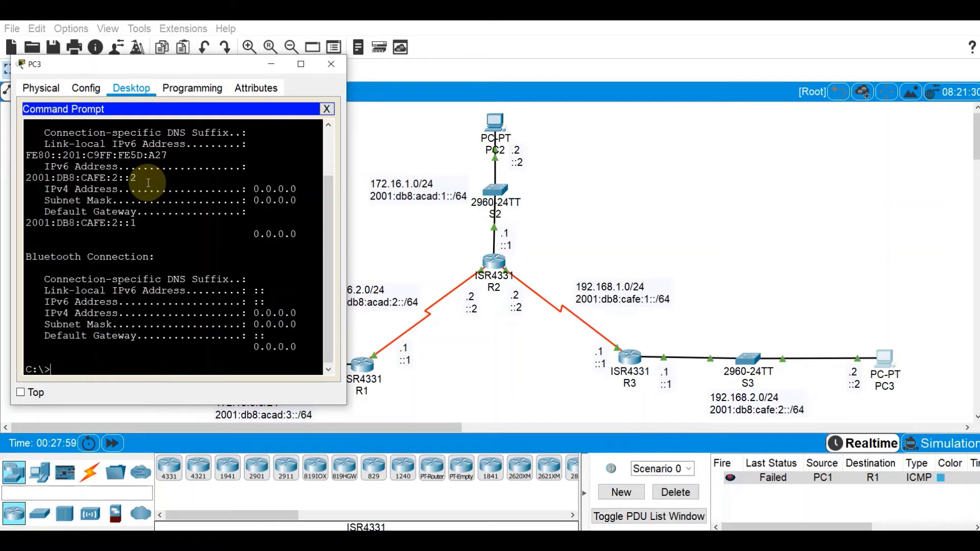
drag(347, 165, 447, 177)
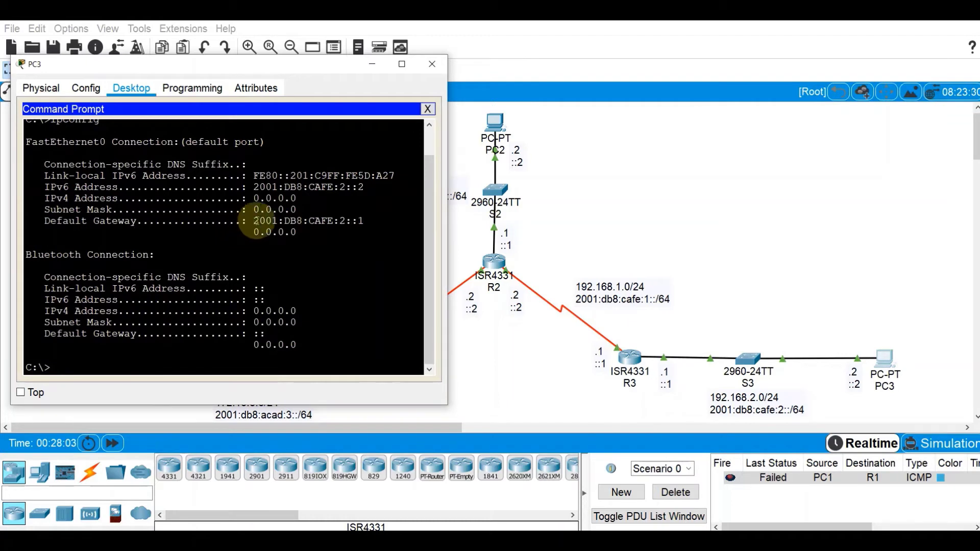
- Ping the default gateway 2001:DB8:CAFE:2::1 from PC3, reusing the address from the ipconfig output, and dismiss PC3's window
drag(251, 221, 352, 221)
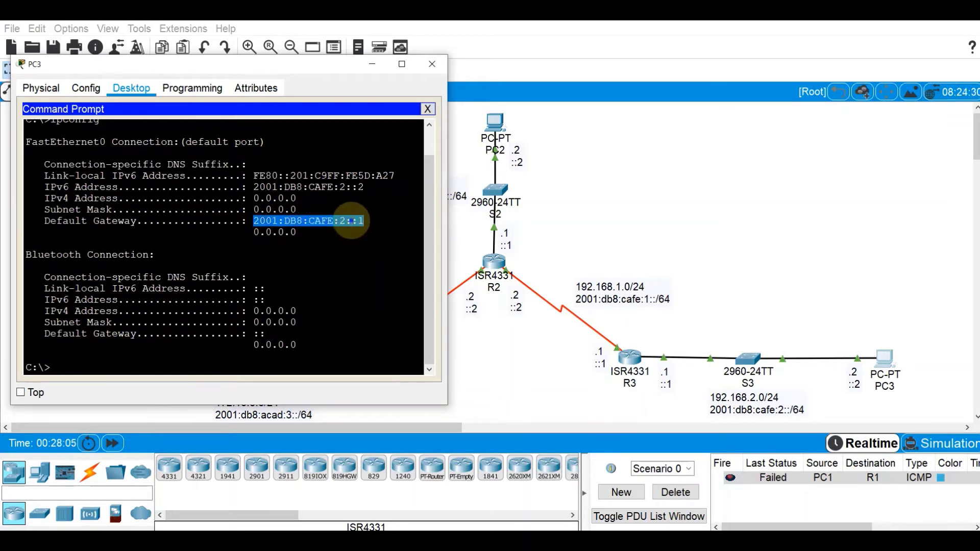
right_click(352, 221)
click(376, 228)
click(132, 363)
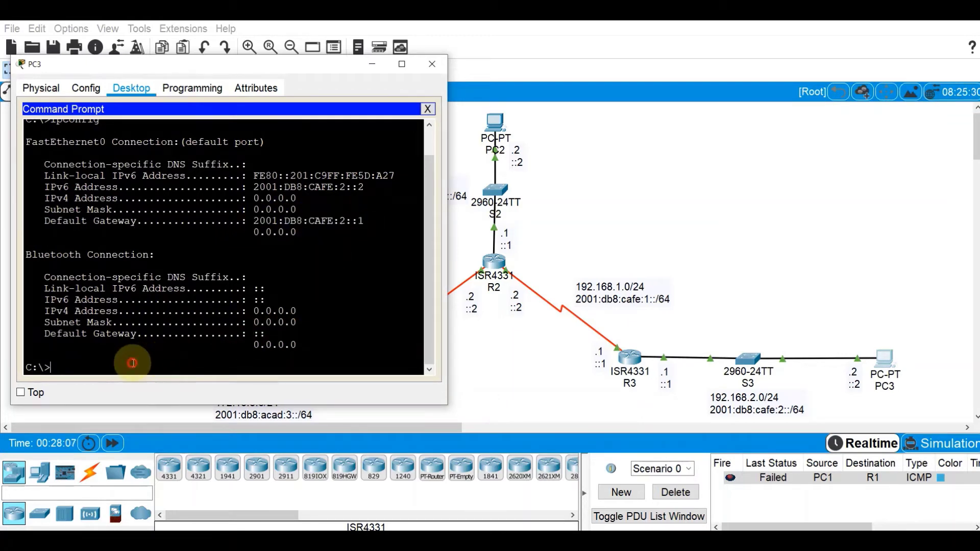
text(ping)
right_click(95, 369)
click(127, 389)
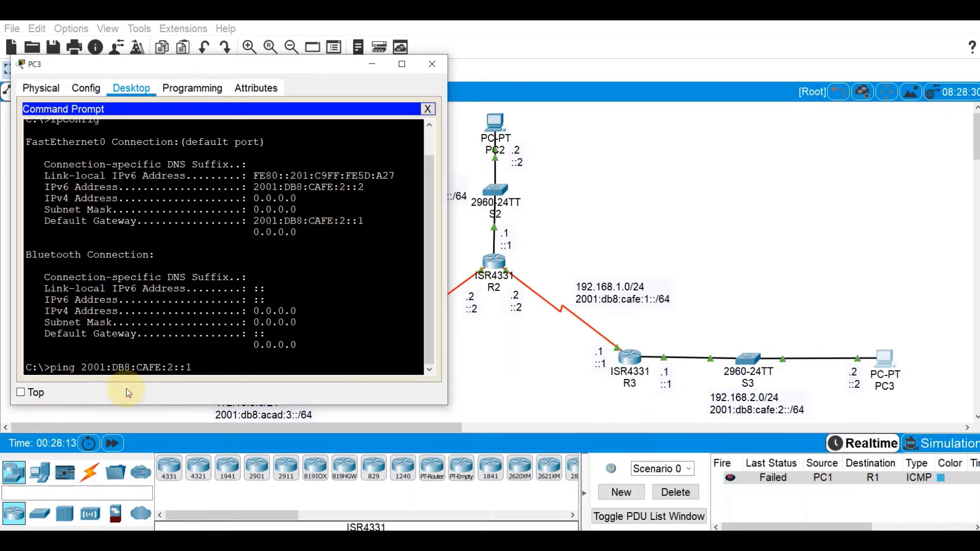
key(Return)
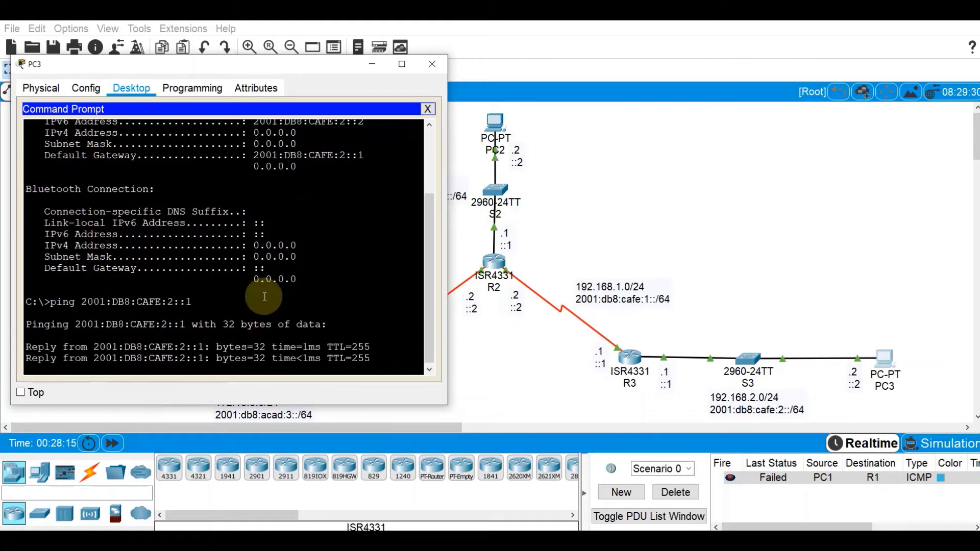
click(371, 72)
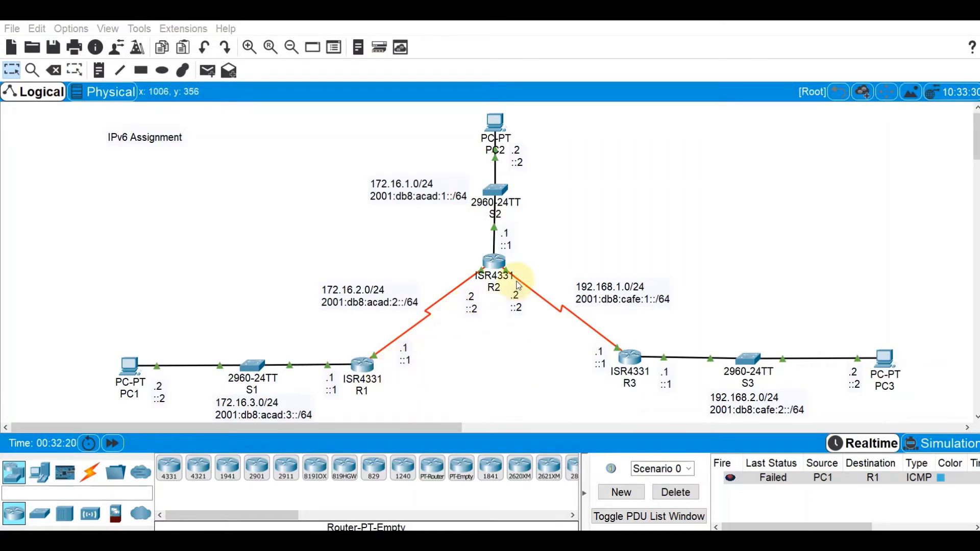
- Enter privileged EXEC mode on R1, ping R2's serial address with ping ipv6 2001:db8:acad:2::2, and close R1's window
click(366, 365)
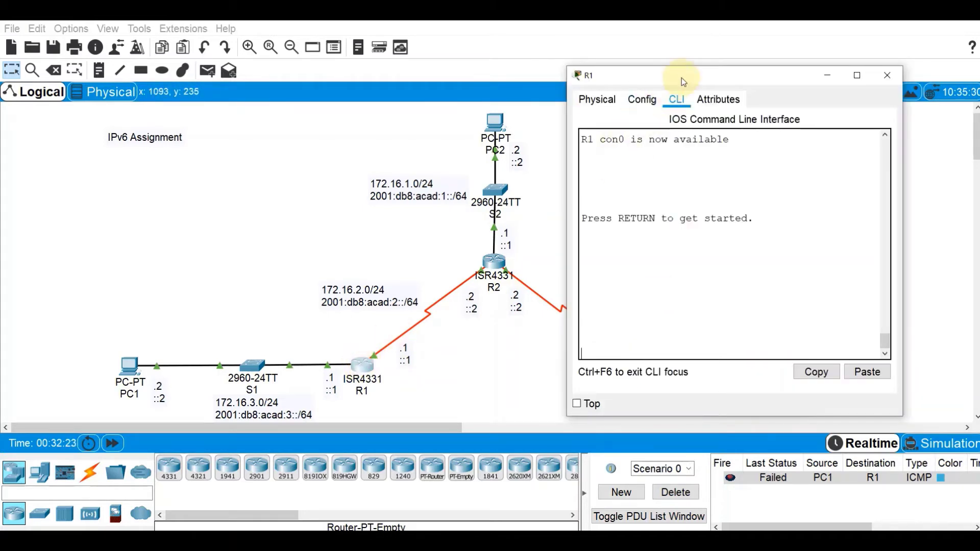
drag(682, 77, 700, 69)
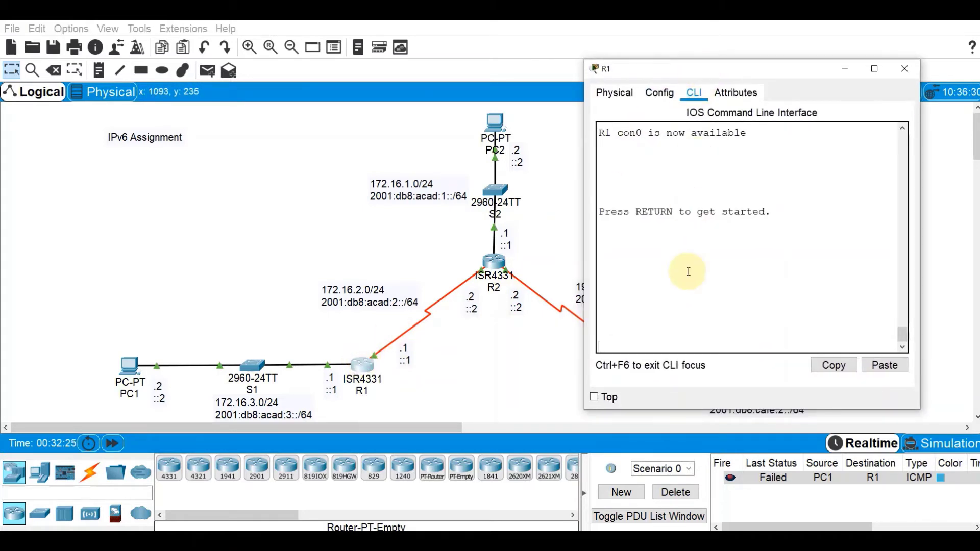
key(Return)
text(e)
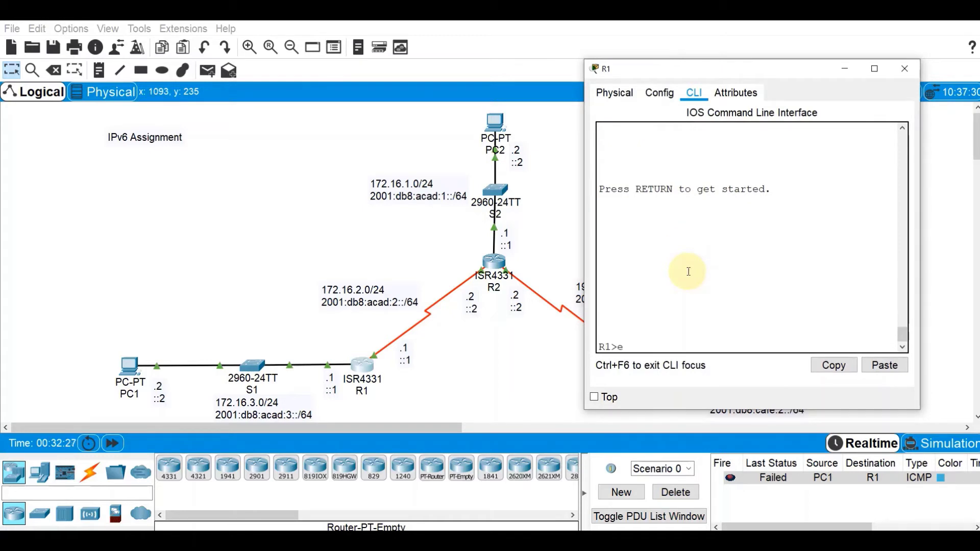
text(n)
key(Return)
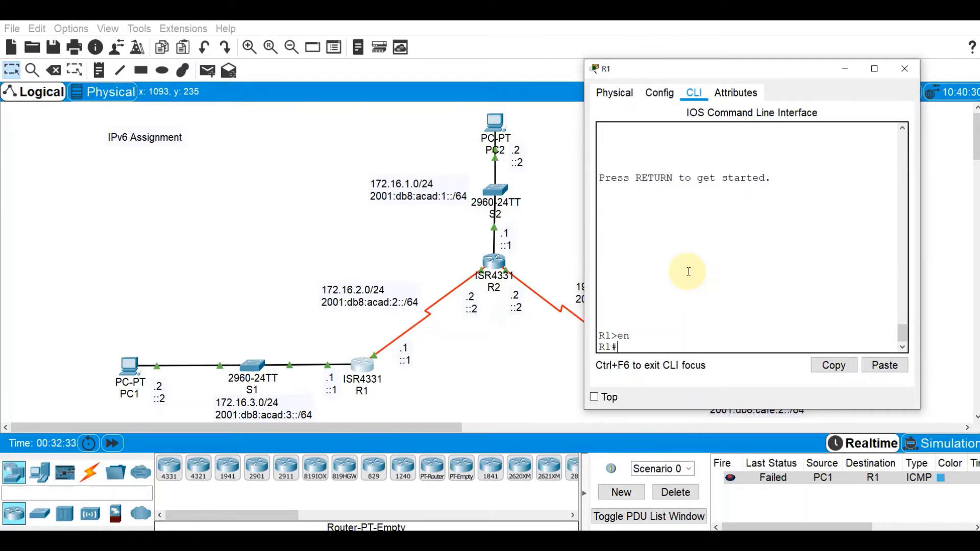
text(ping ipv6)
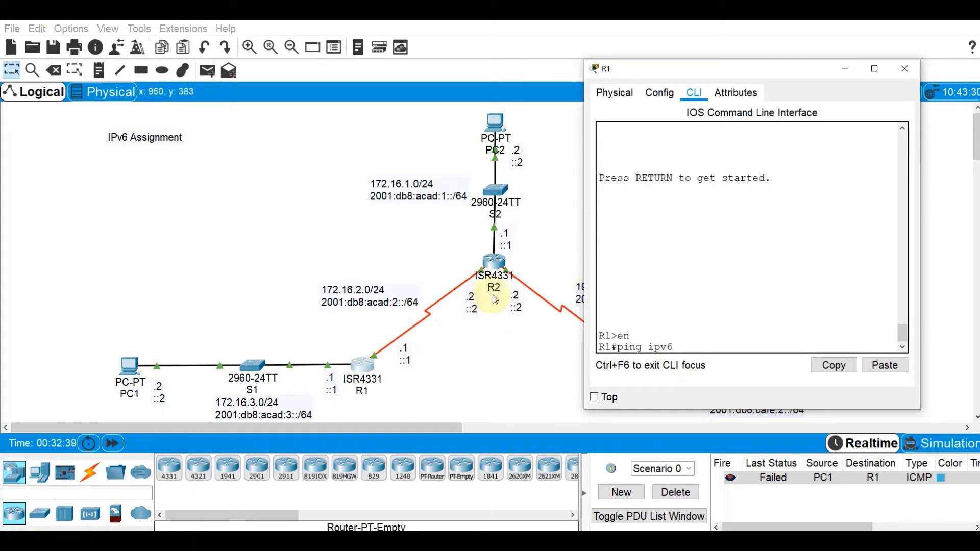
text( 2001)
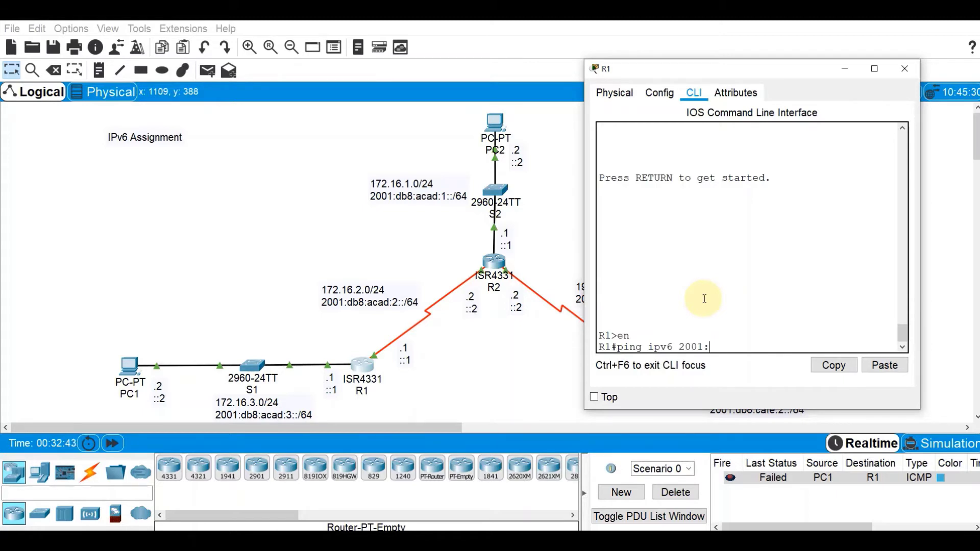
text(:db8:acad:2::)
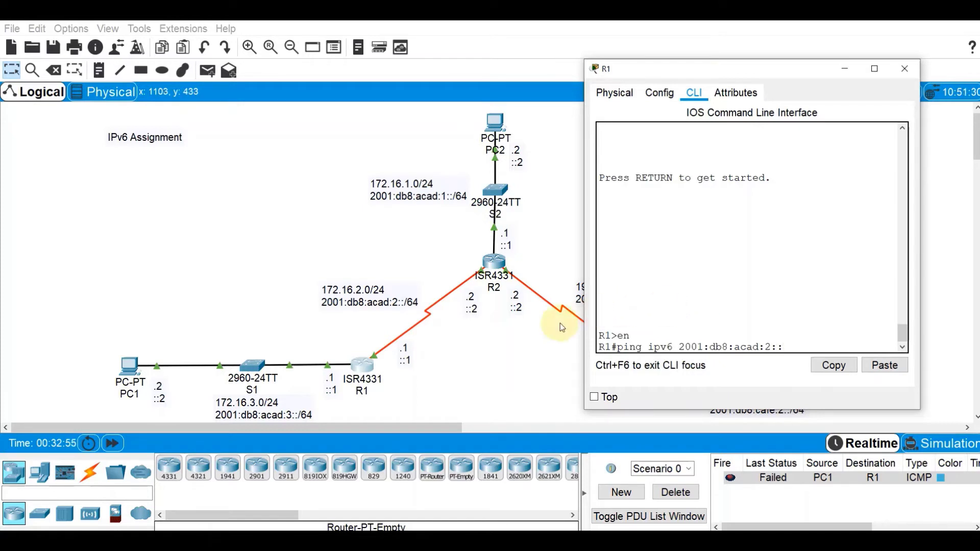
text(2)
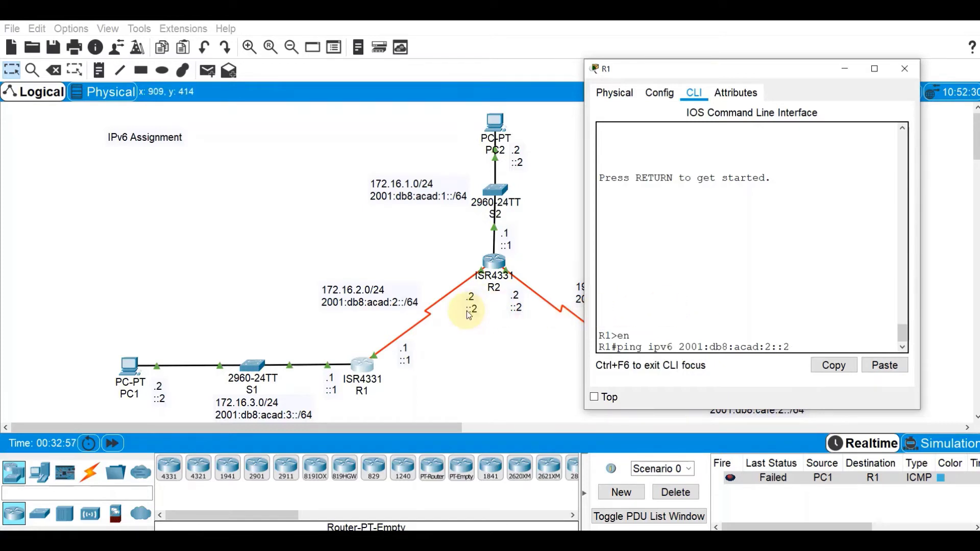
key(Return)
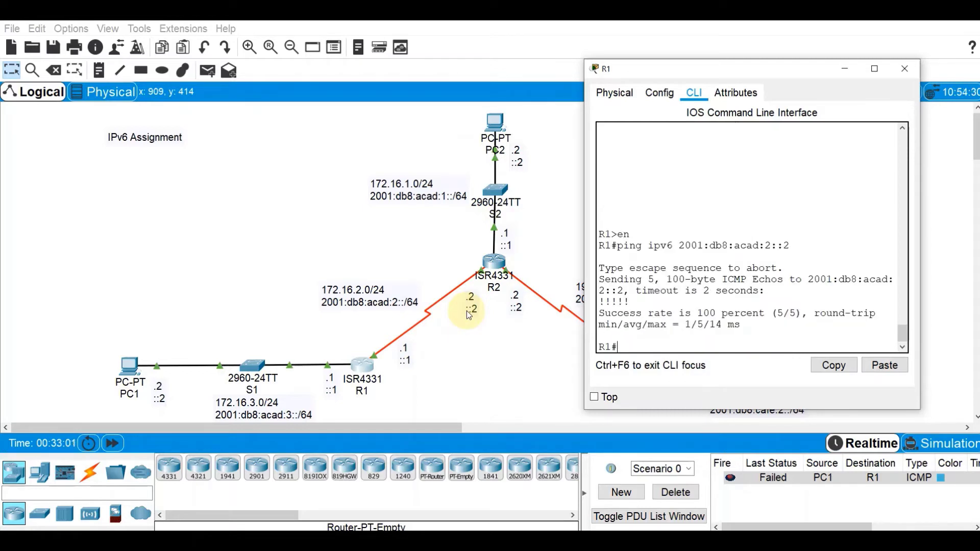
click(899, 75)
- Enter privileged EXEC mode on R2 and ping R1's serial address with ping ipv6 2001:db8:acad:2::1
click(495, 260)
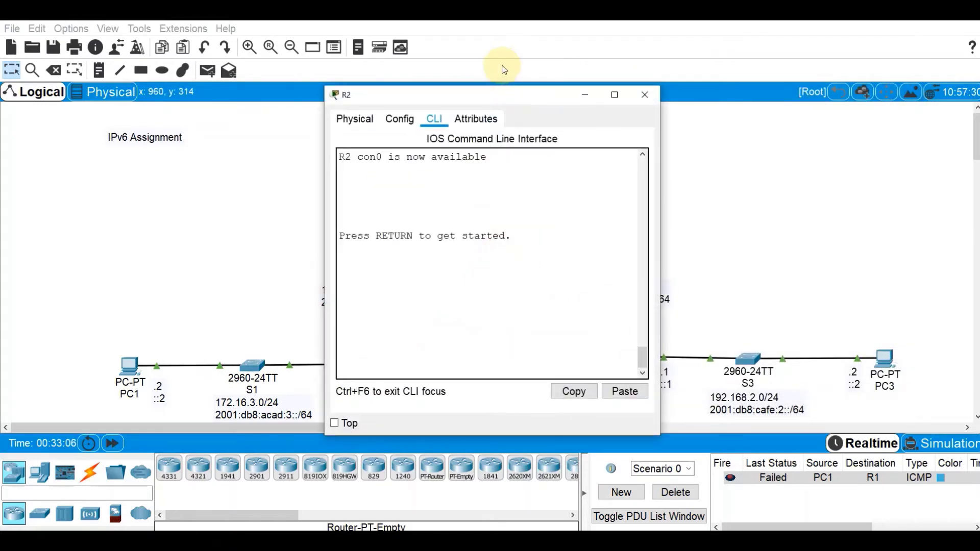
drag(496, 97, 801, 81)
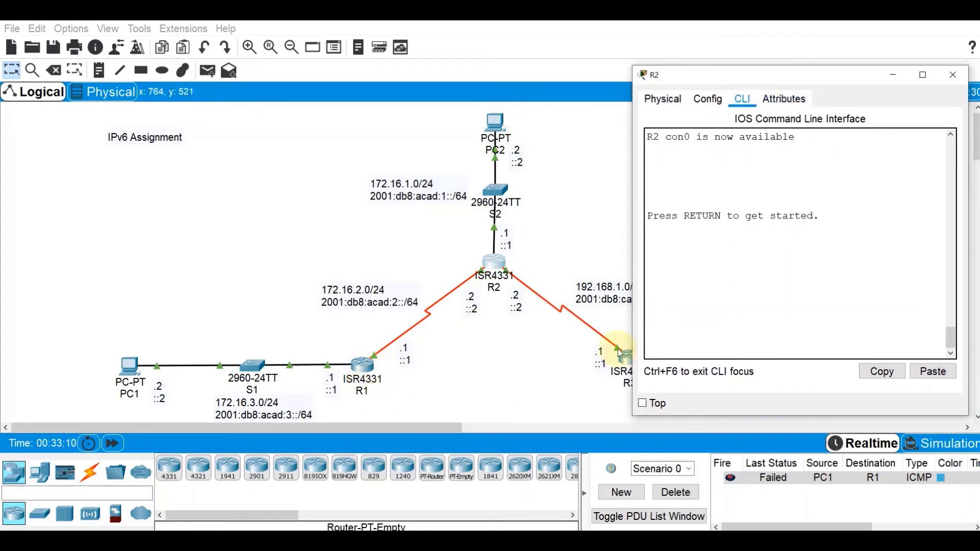
click(724, 351)
key(Return)
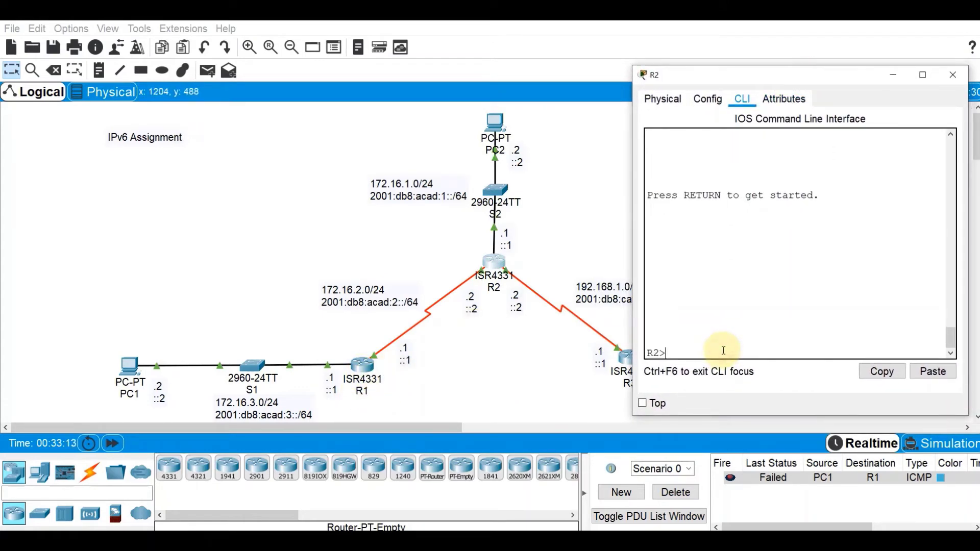
text(en)
key(Return)
text(pi)
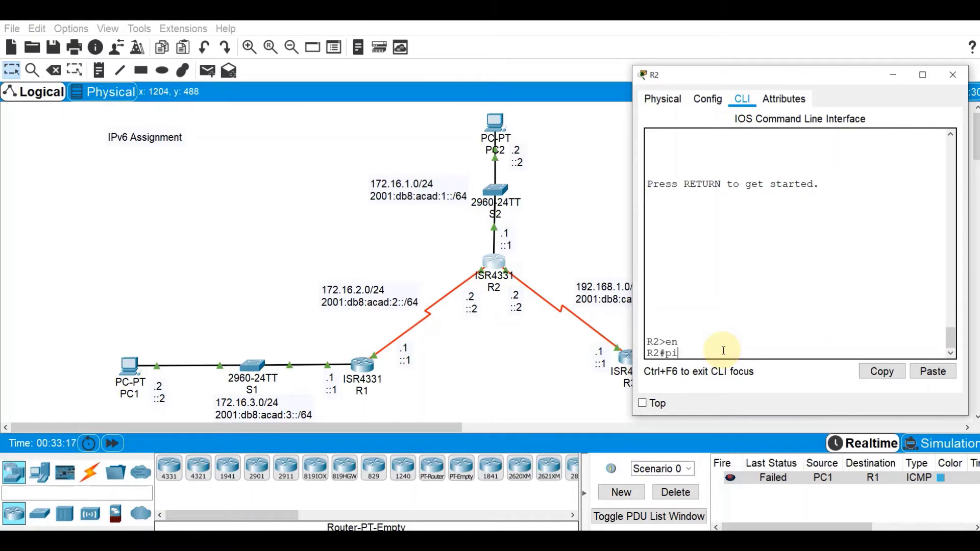
text(ng ipv6 2001:db)
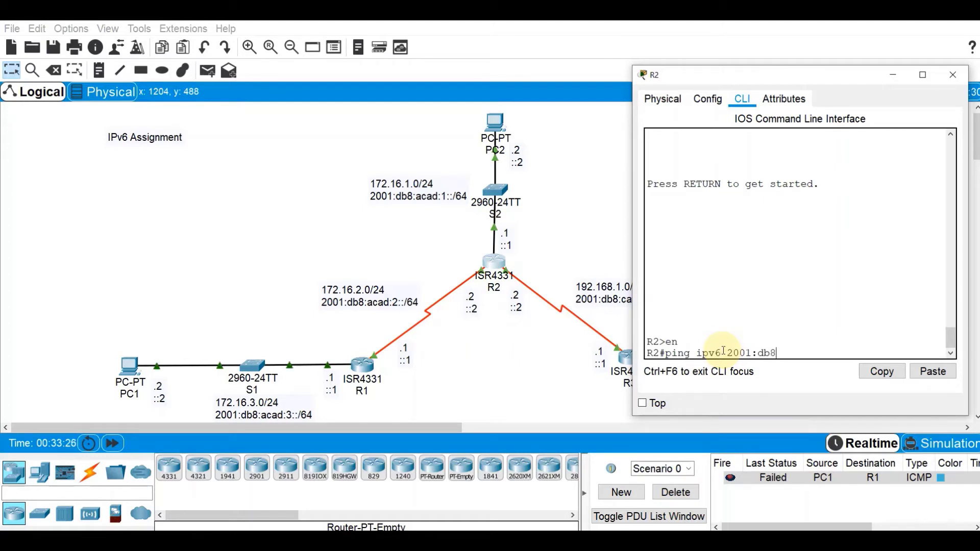
text(8:acad:2::1)
key(Return)
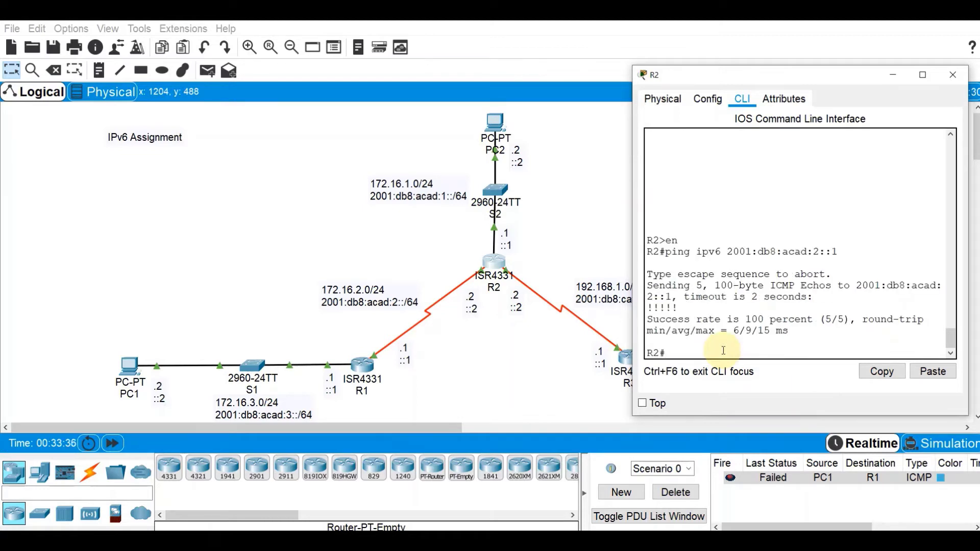
drag(659, 319, 757, 347)
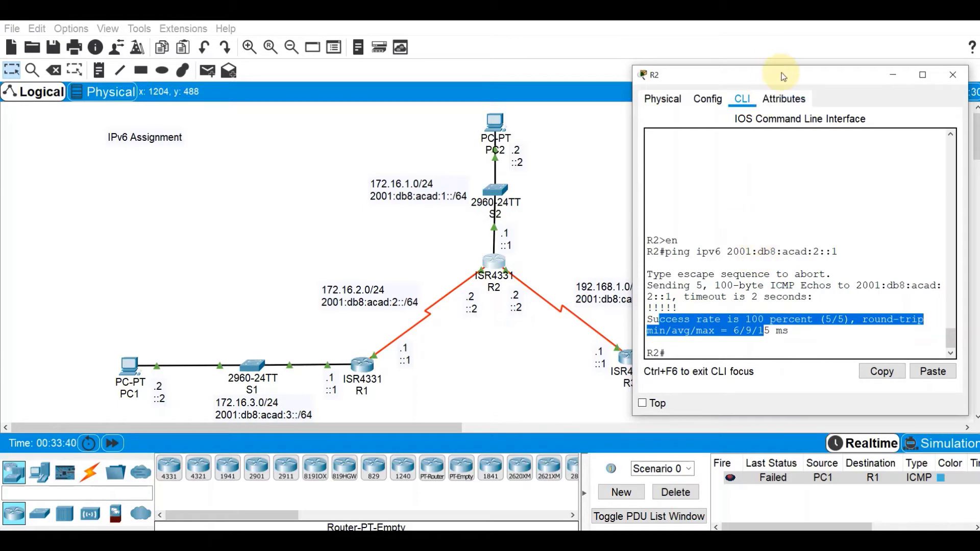
- Ping R3's serial address from R2 by editing the previous command to ping ipv6 2001:db8:cafe:1::1, and close R2's window
drag(771, 77, 184, 65)
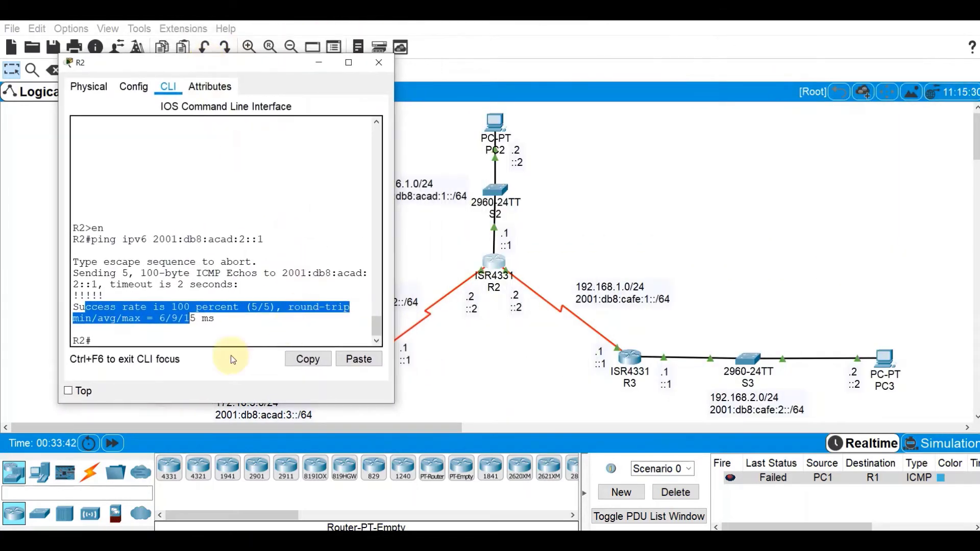
click(200, 338)
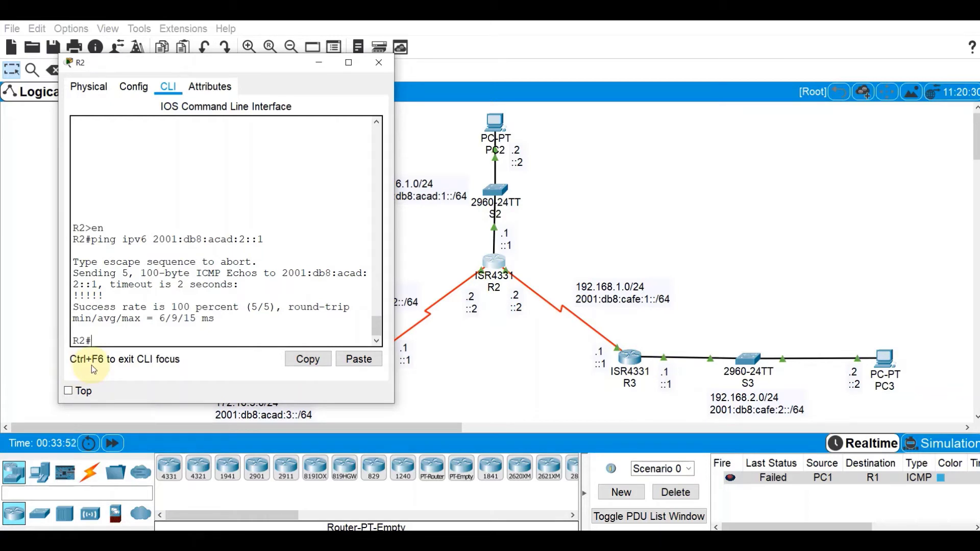
key(Up)
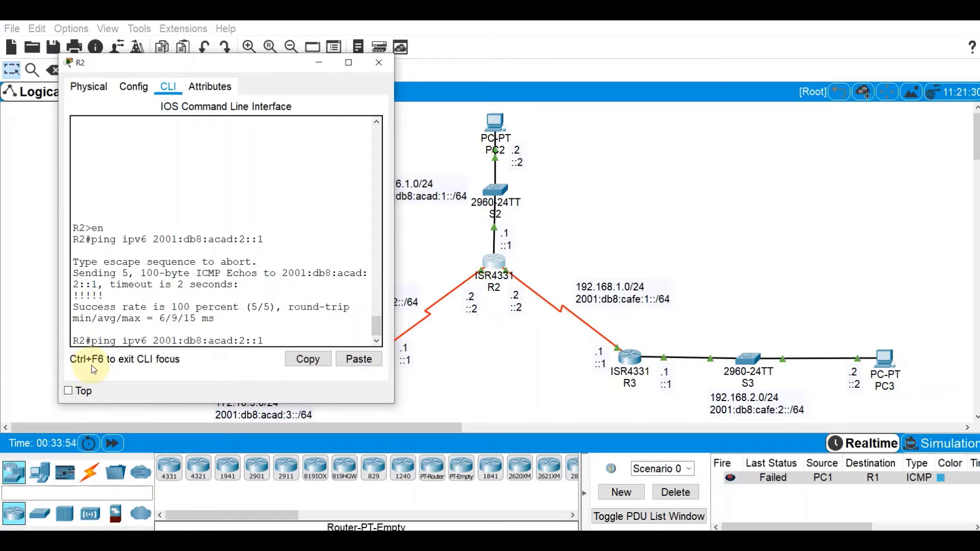
key(BackSpace)
key(BackSpace)
key(BackSpace)
key(BackSpace)
key(BackSpace)
key(BackSpace)
key(BackSpace)
key(BackSpace)
key(BackSpace)
key(BackSpace)
text(:cafe:1::1)
key(Return)
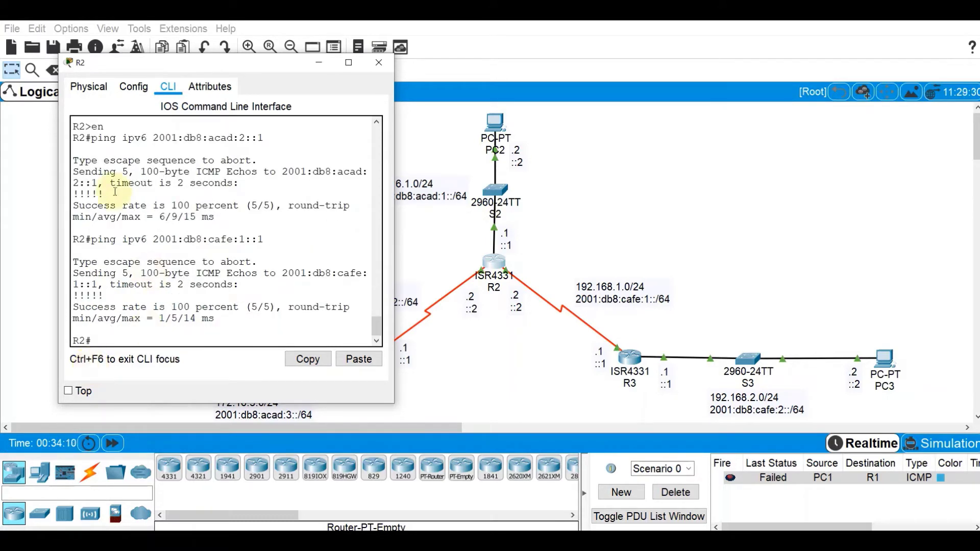
click(380, 68)
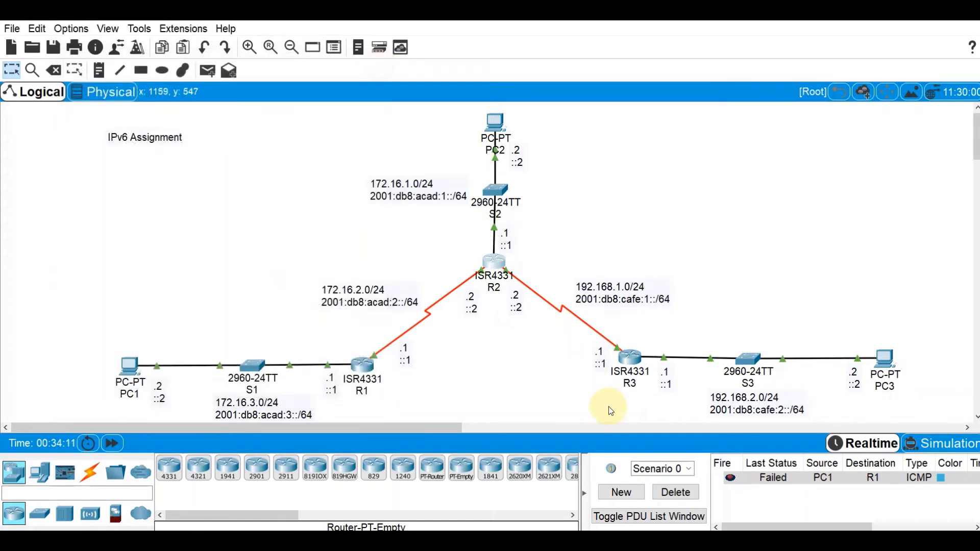
- Enter privileged EXEC mode on R3, ping R2's serial address with ping ipv6 2001:db8:cafe:1::2, and close R3's window
click(631, 360)
drag(486, 92, 202, 61)
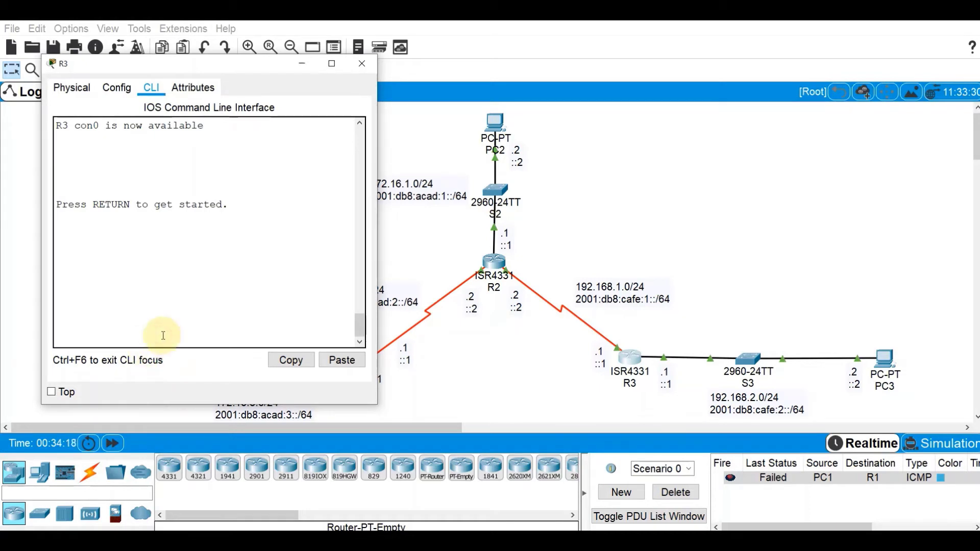
key(Return)
text(en)
key(Return)
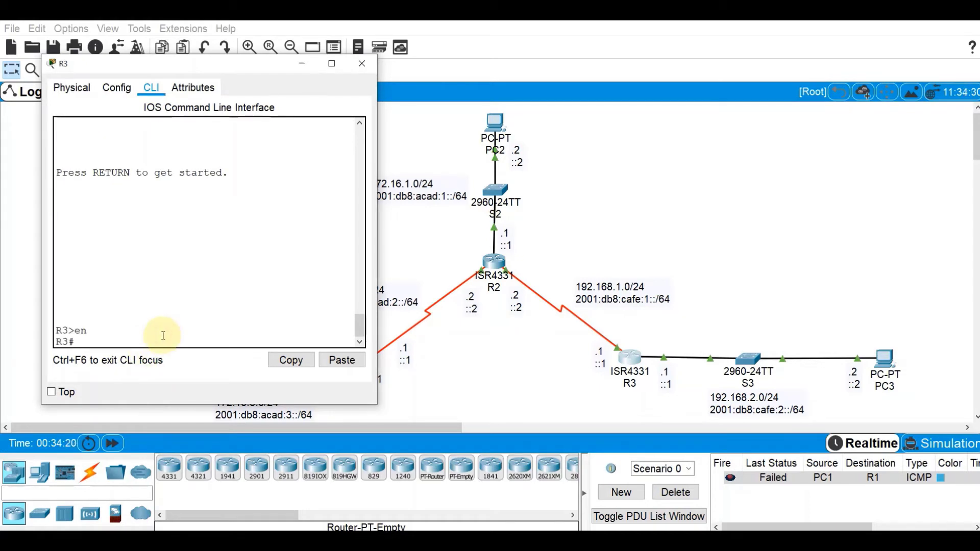
text(ping ipv6 2001)
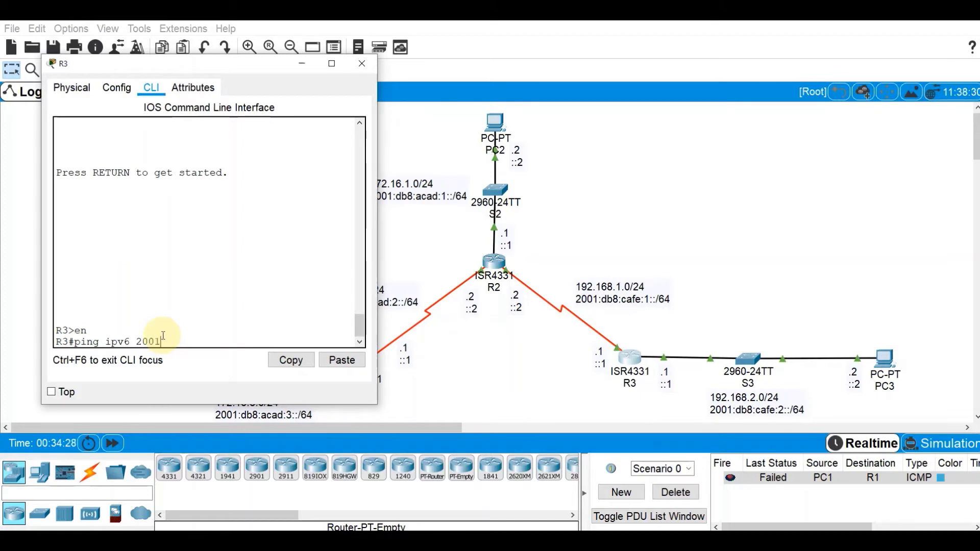
text(:db8:cafe:1::)
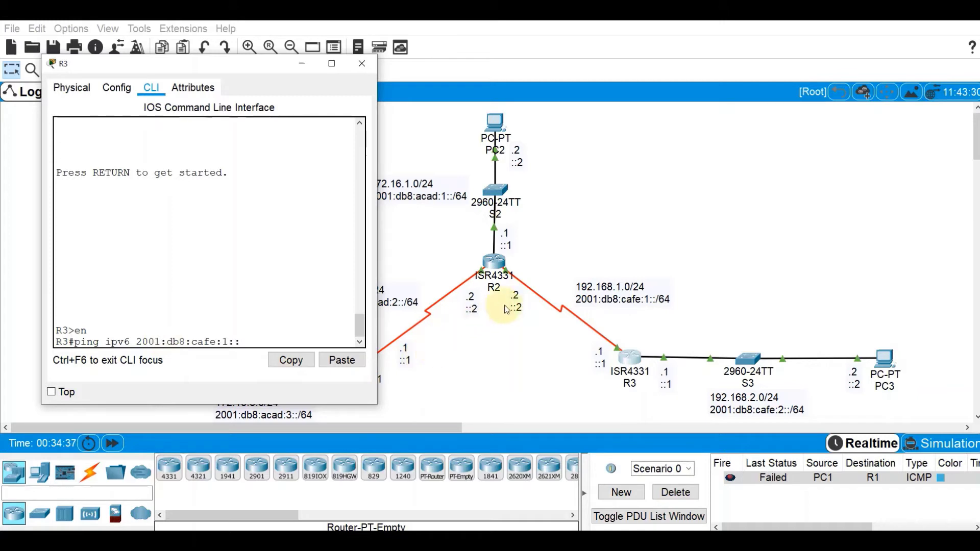
text(2)
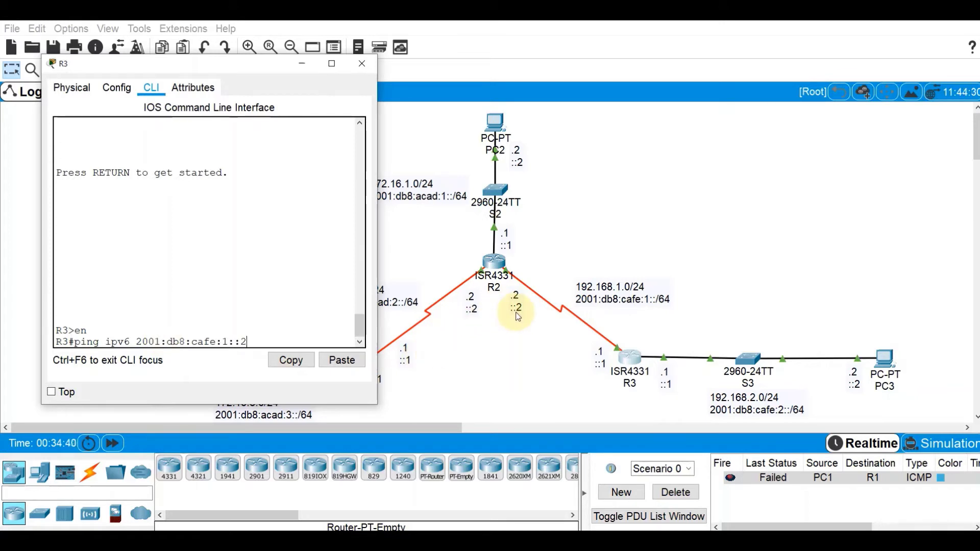
key(Return)
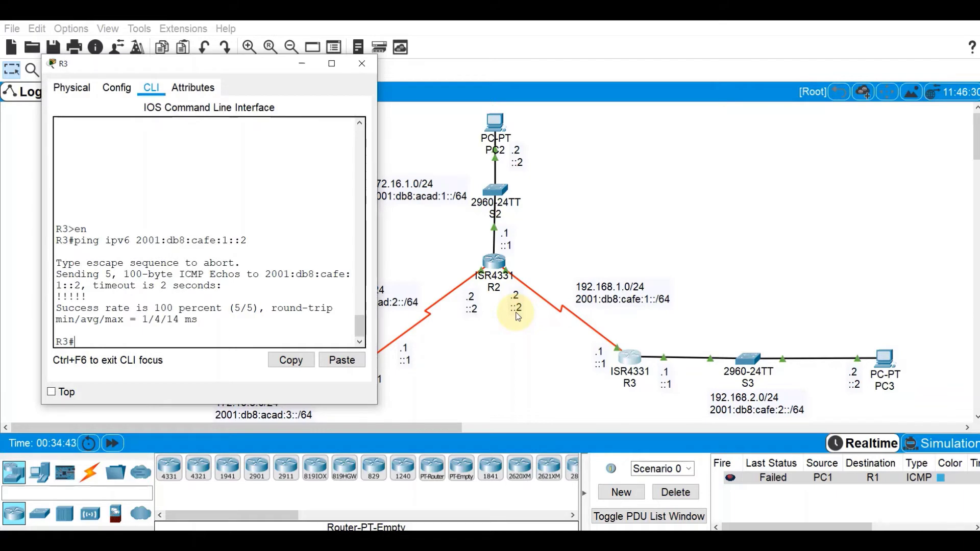
click(365, 65)
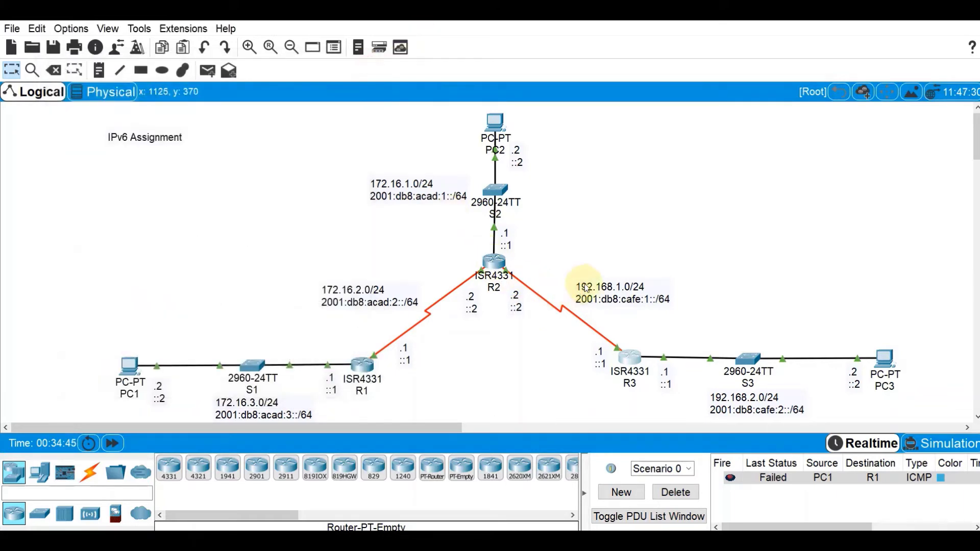
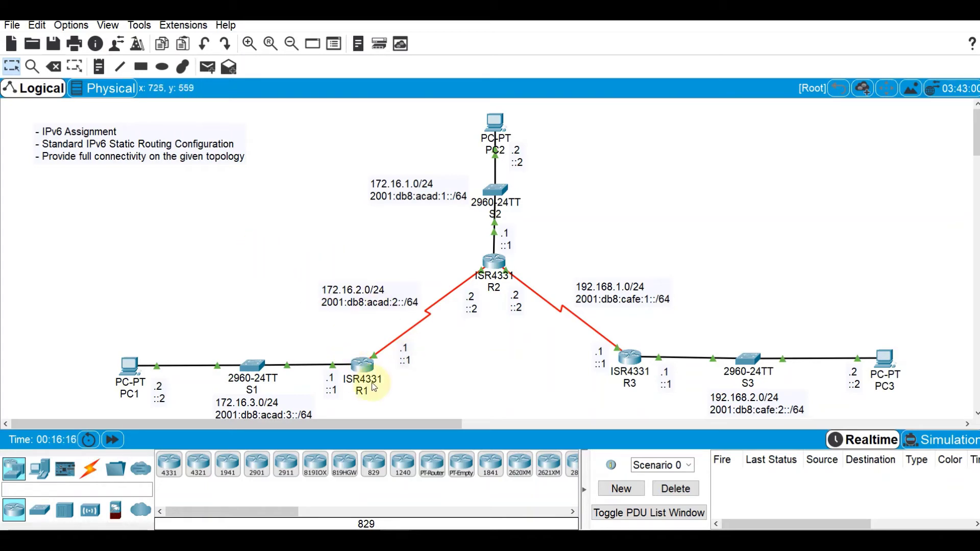
- Show R1's IPv6 routing table with sh ipv6 route from privileged EXEC mode, widening the window so the entries are easier to read
click(357, 373)
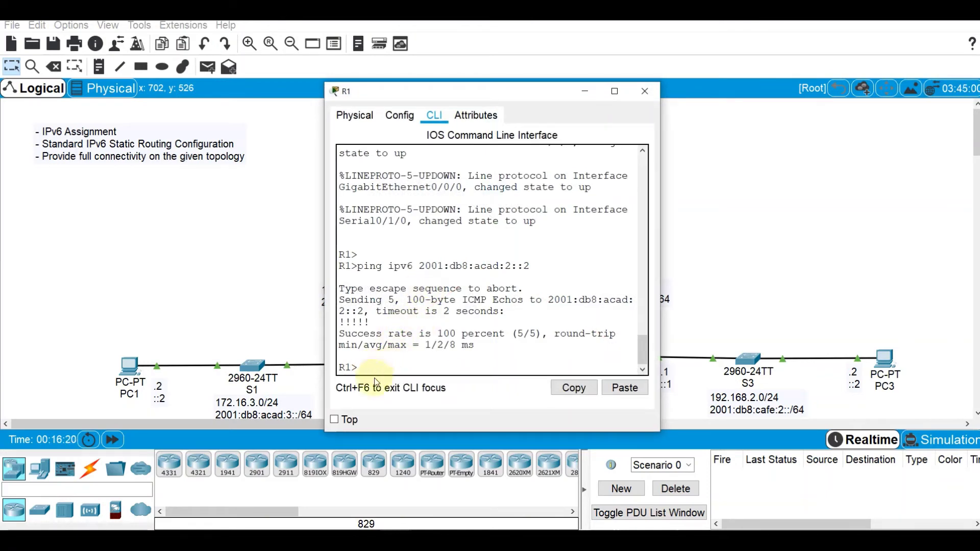
click(379, 366)
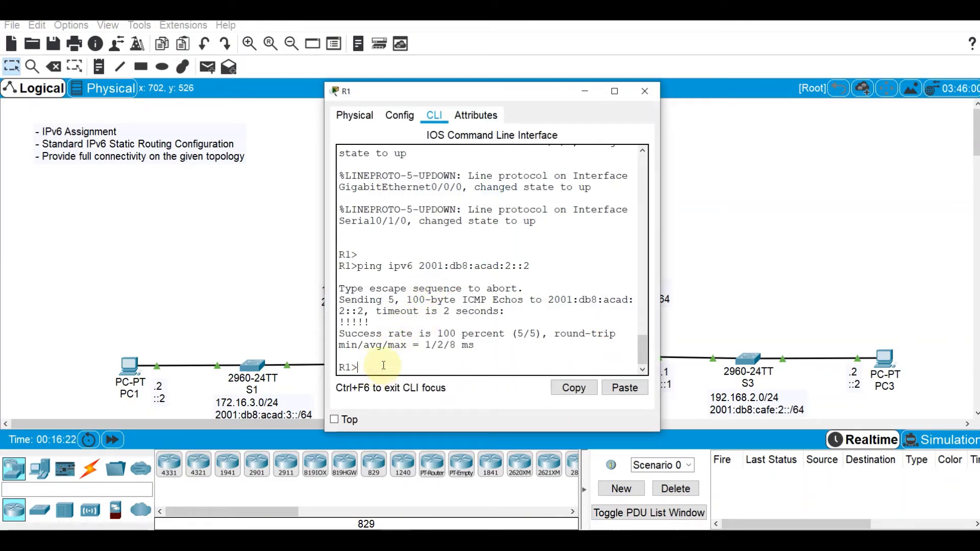
text(en)
key(Return)
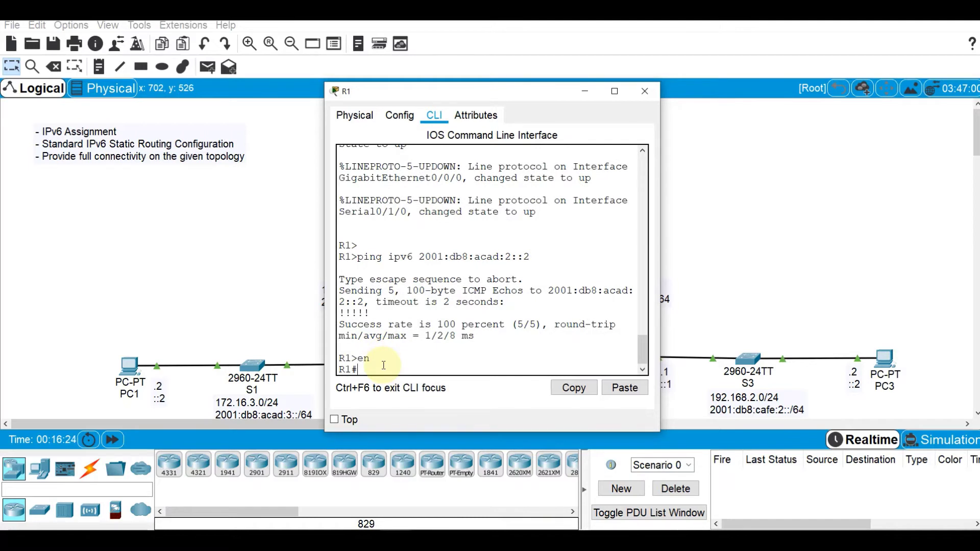
text(sh ipv6 route)
key(Return)
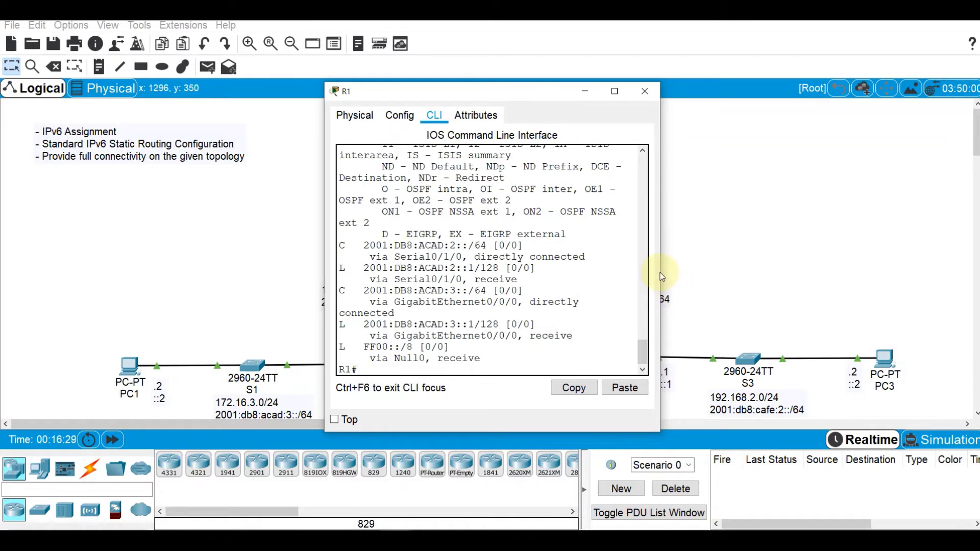
drag(661, 272, 844, 278)
drag(521, 98, 649, 89)
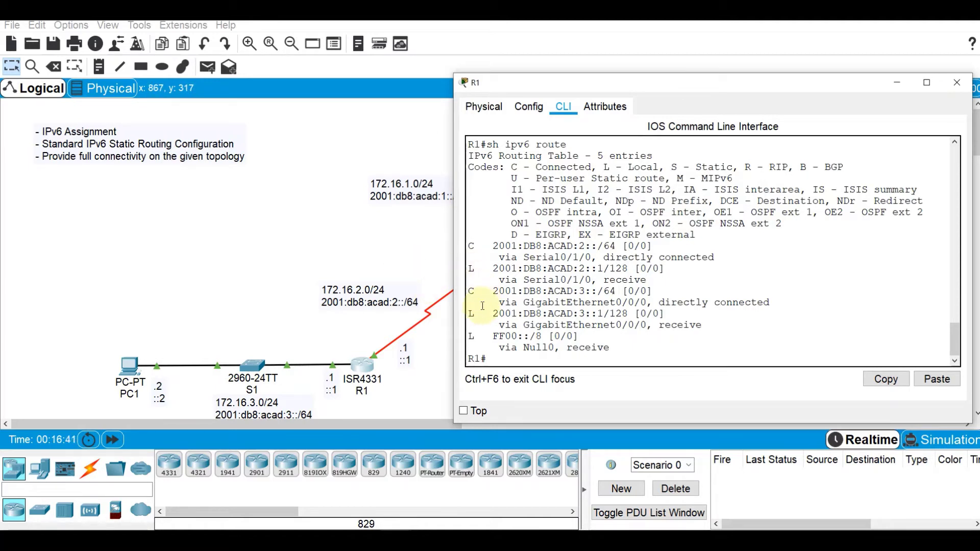
click(387, 252)
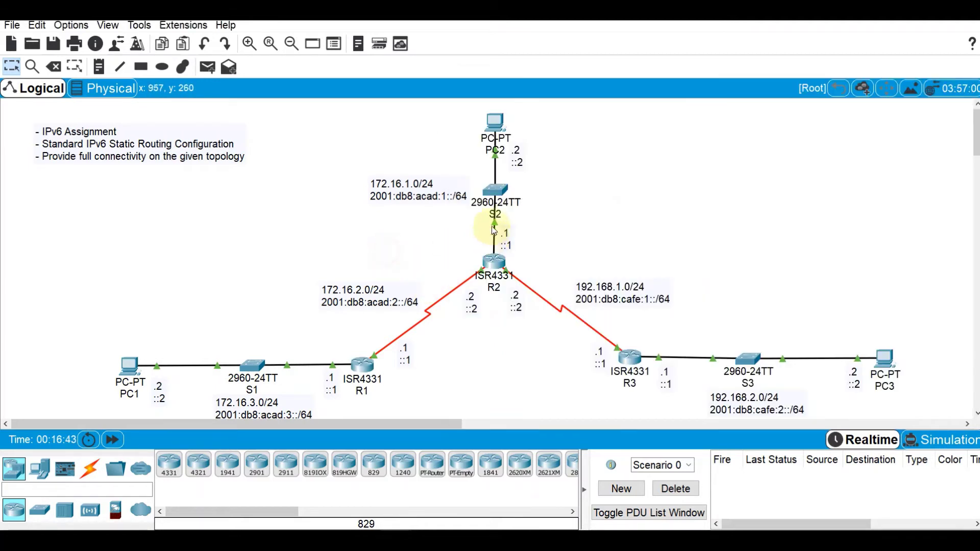
- Show R2's IPv6 routing table with sh ipv6 route in a widened window, and minimize R2's window
click(498, 266)
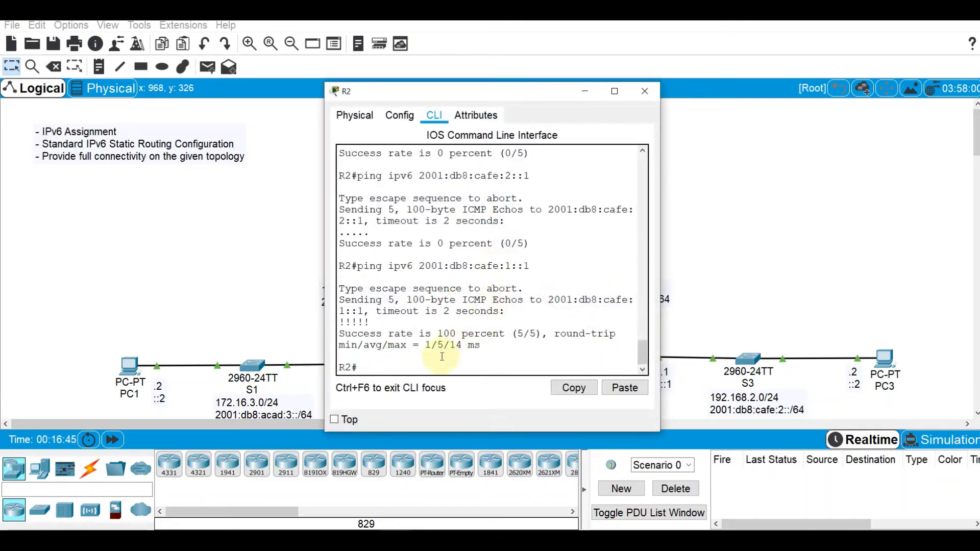
click(406, 364)
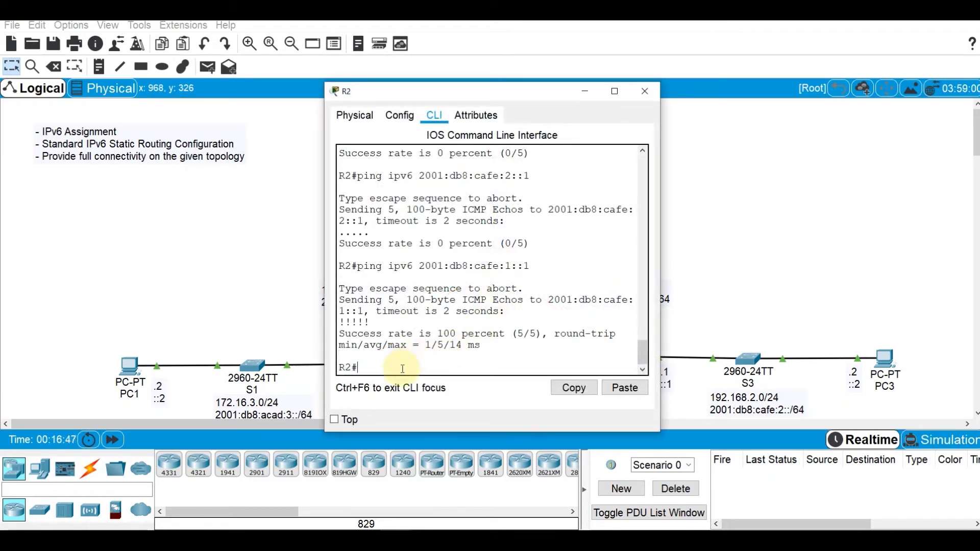
text(sh ipv6 route)
key(Return)
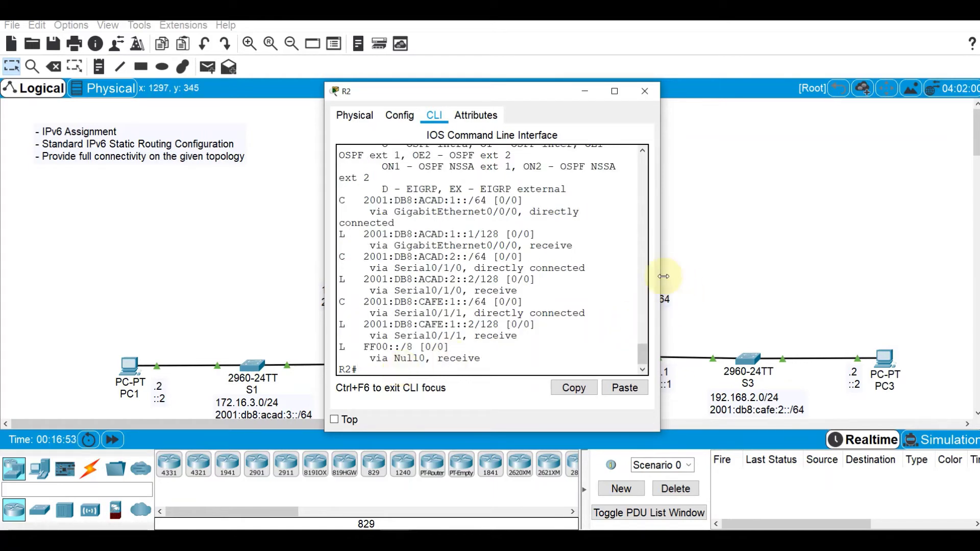
drag(662, 273, 873, 301)
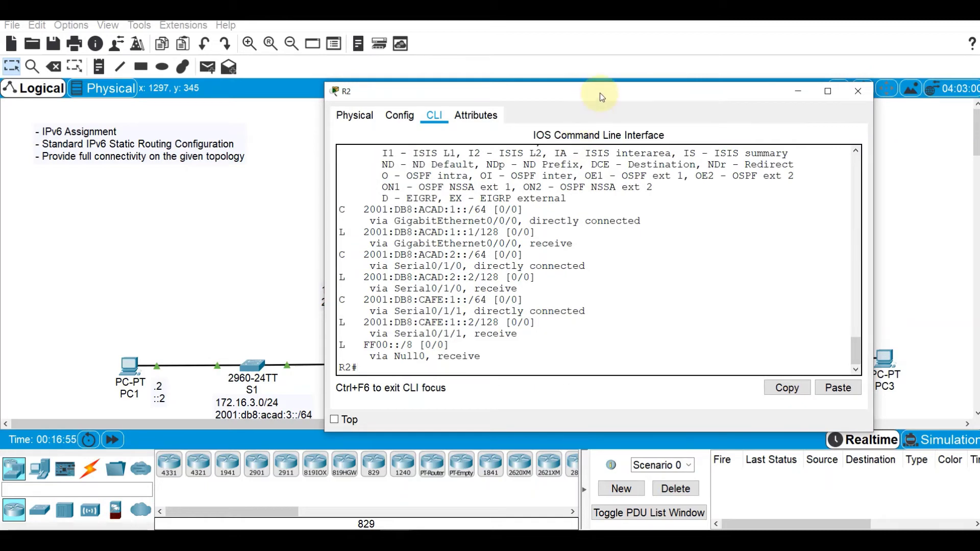
drag(600, 95, 703, 79)
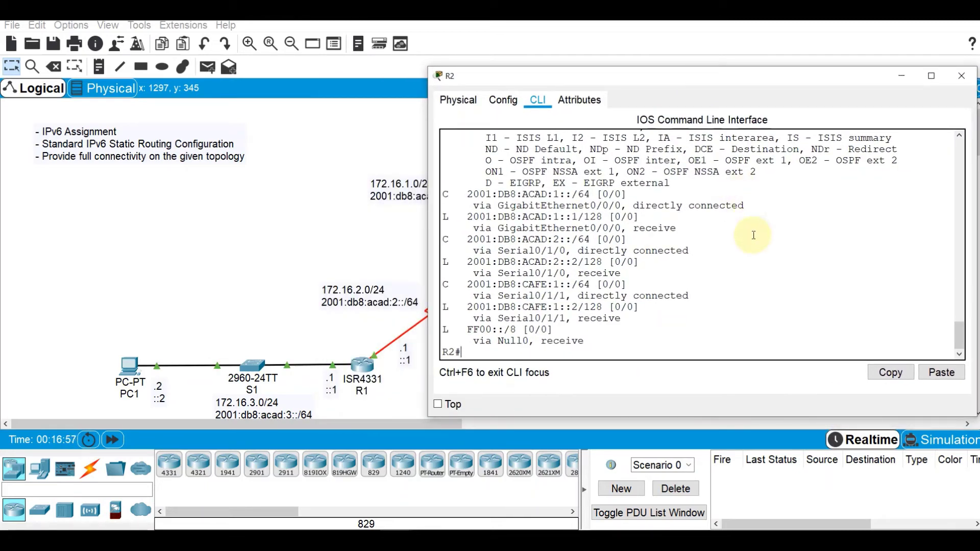
click(902, 78)
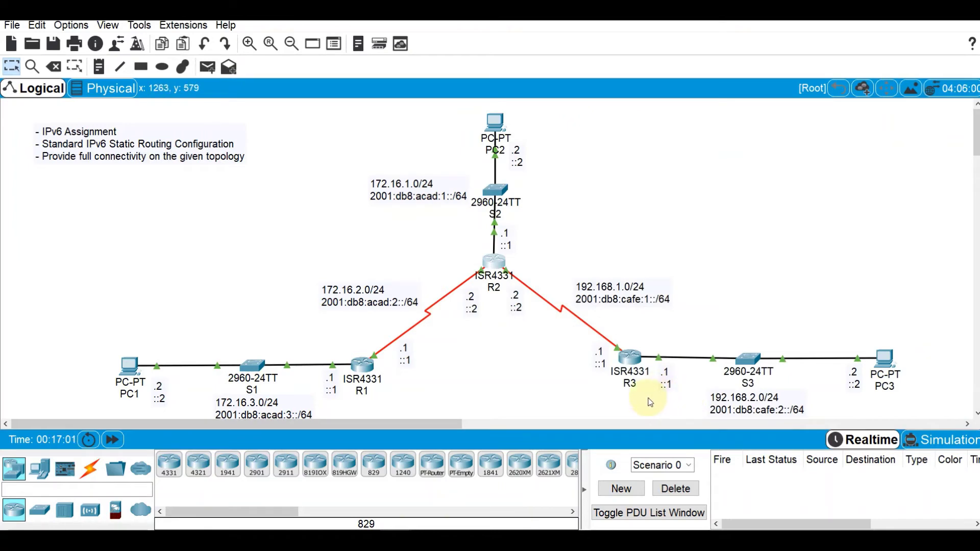
- Enter privileged EXEC mode on R3 and show its IPv6 routing table
click(629, 357)
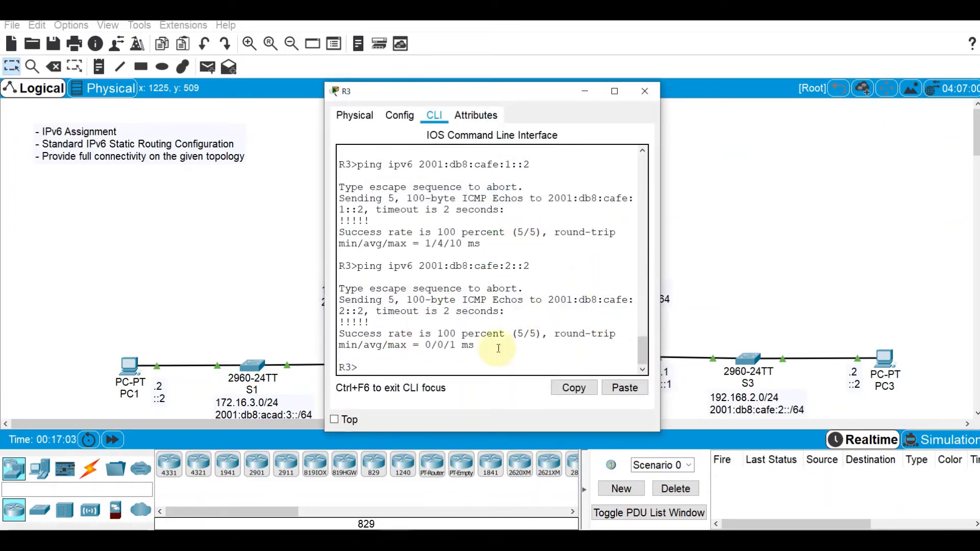
text(en)
key(Return)
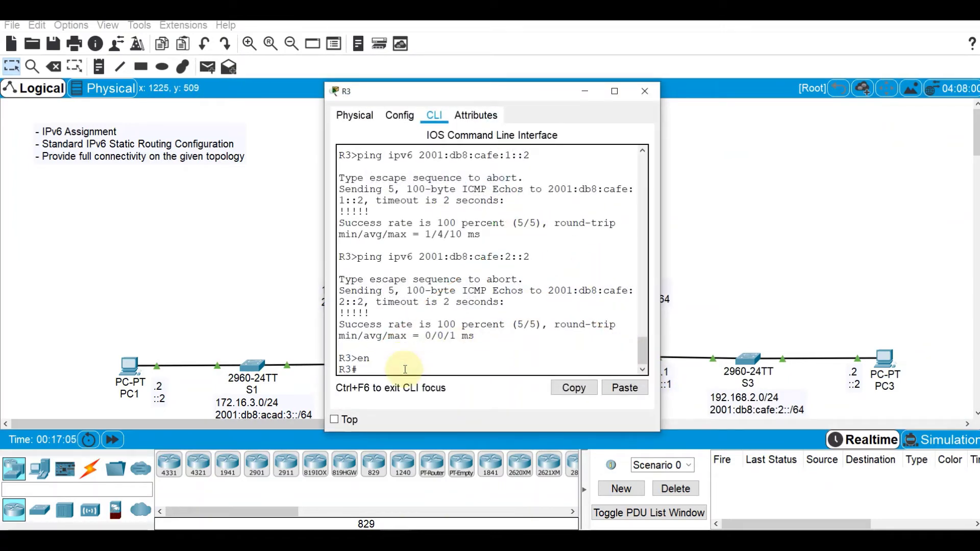
text(si)
text(h ipv)
text(6 rout)
key(Return)
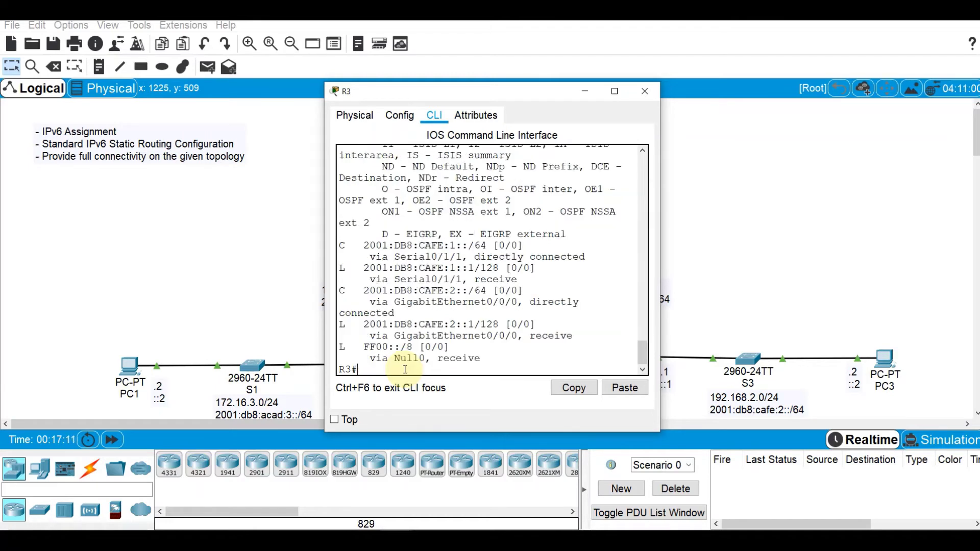
- Widen R3's window to examine its IPv6 routing table entries, and return to the topology
drag(661, 266, 849, 277)
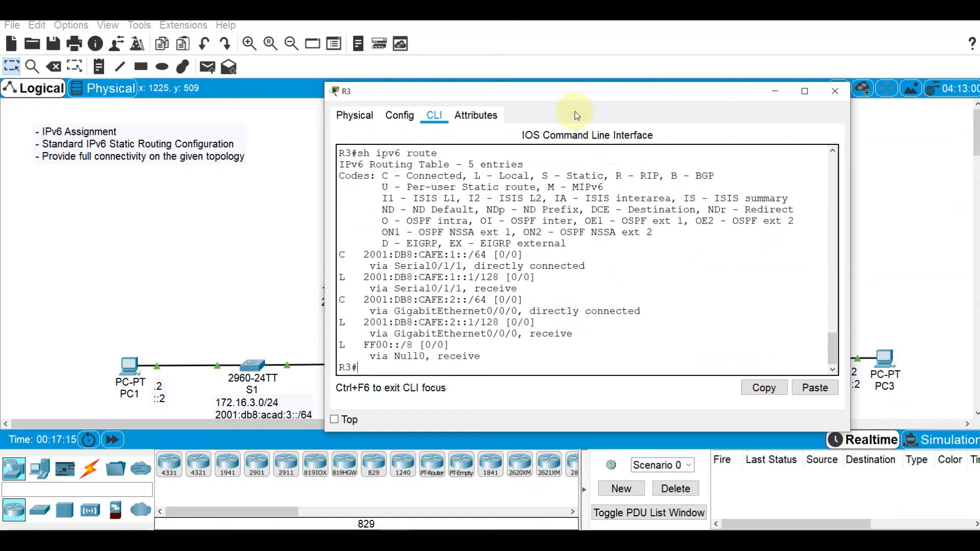
drag(540, 92, 717, 94)
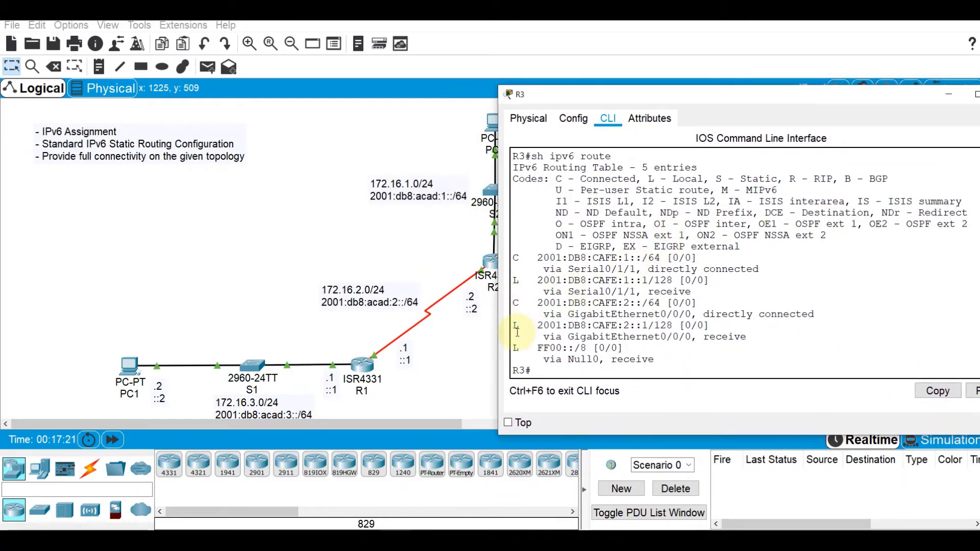
click(474, 343)
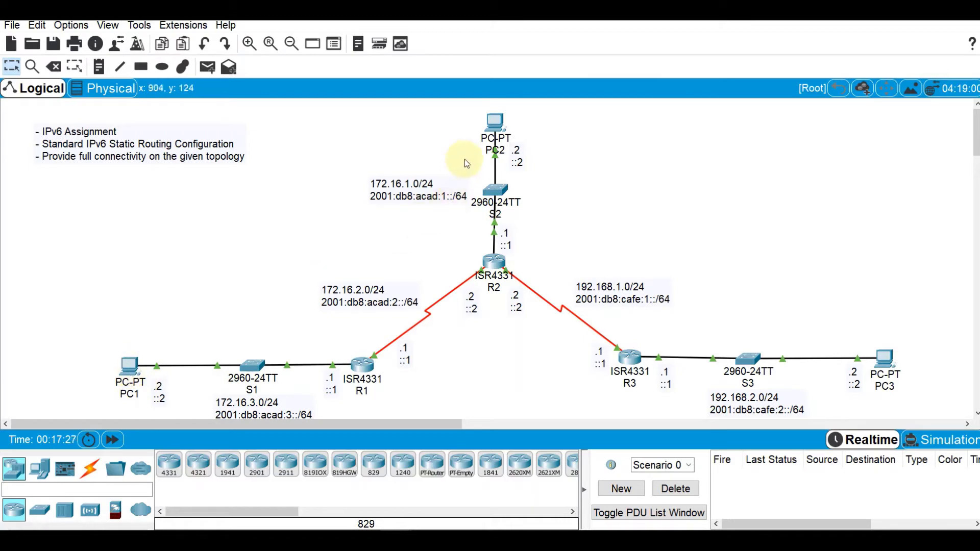
- From PC1's command prompt, test reachability of PC2 with ping 2001:db8:acad:1::2, and return to the topology
click(129, 366)
click(550, 162)
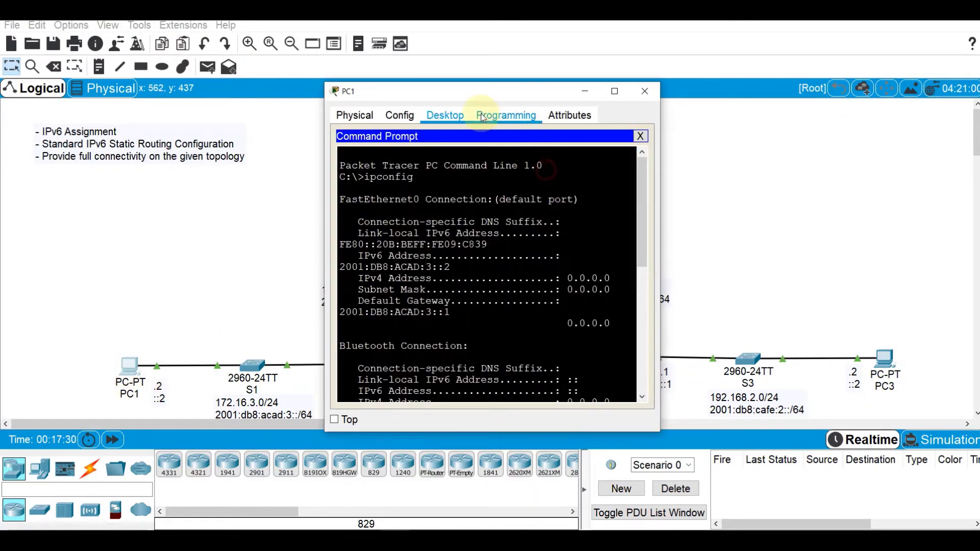
drag(497, 96, 213, 84)
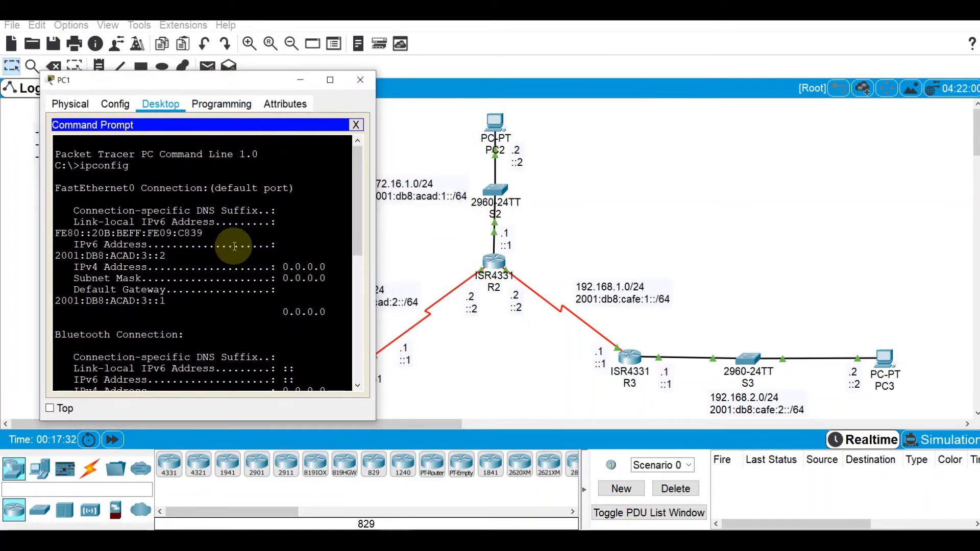
scroll(260, 312, down, 5)
scroll(261, 311, down, 3)
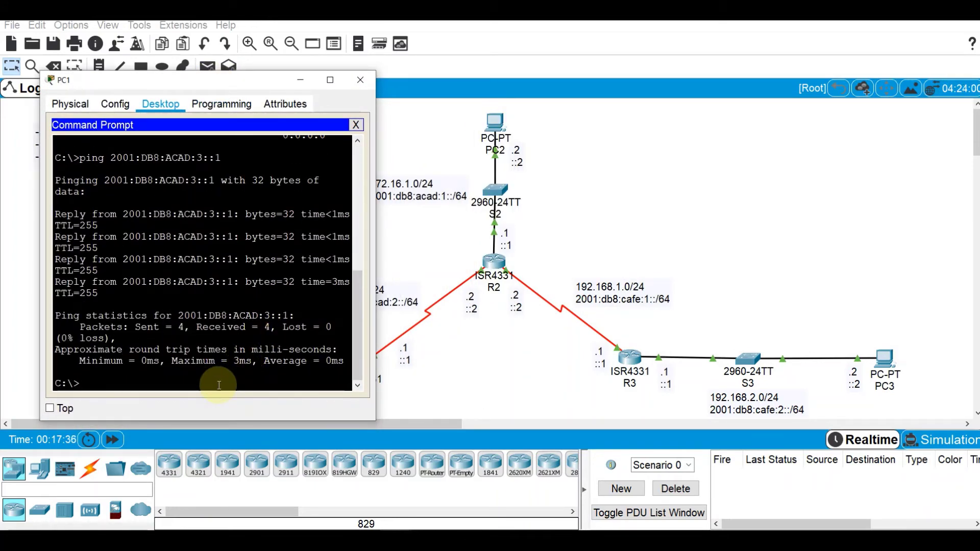
text(ping)
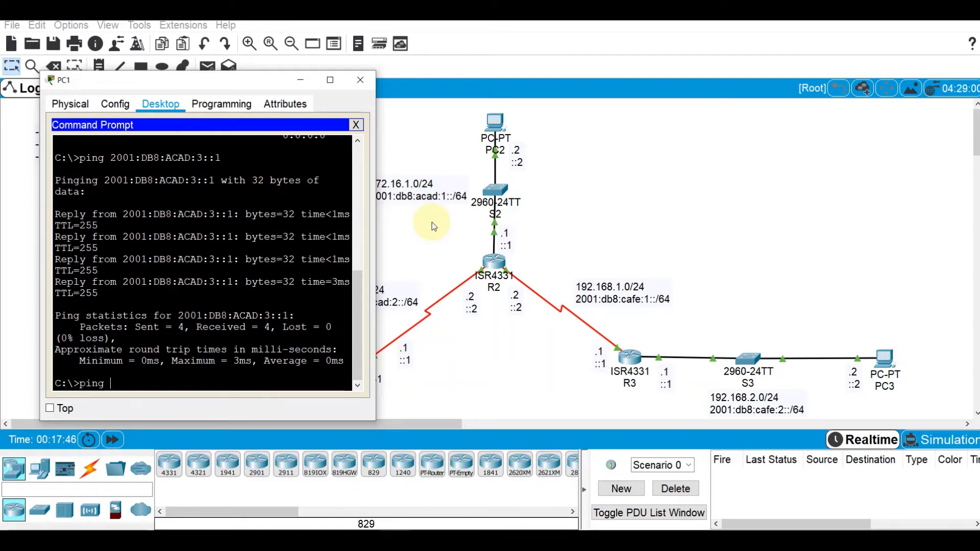
text(2001:db8:acad)
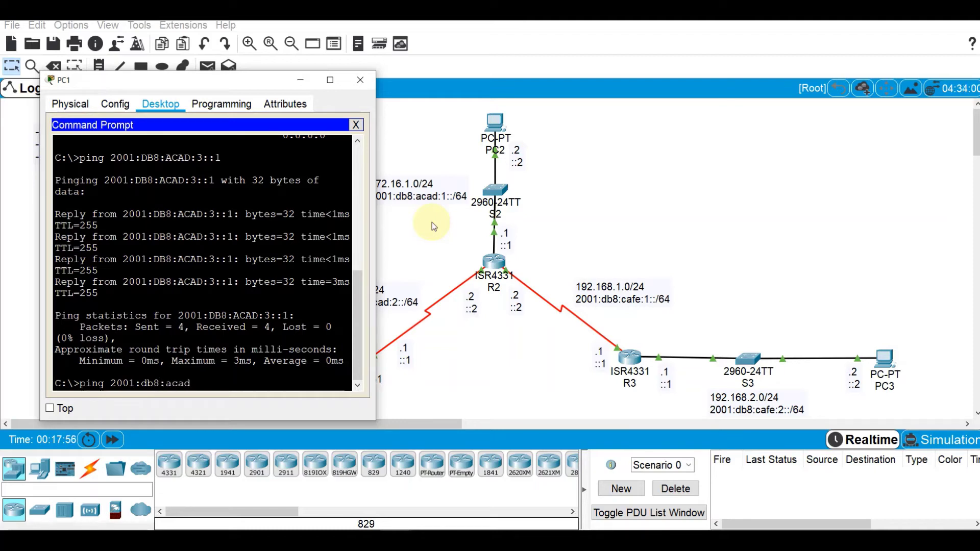
text(:1::2)
key(Return)
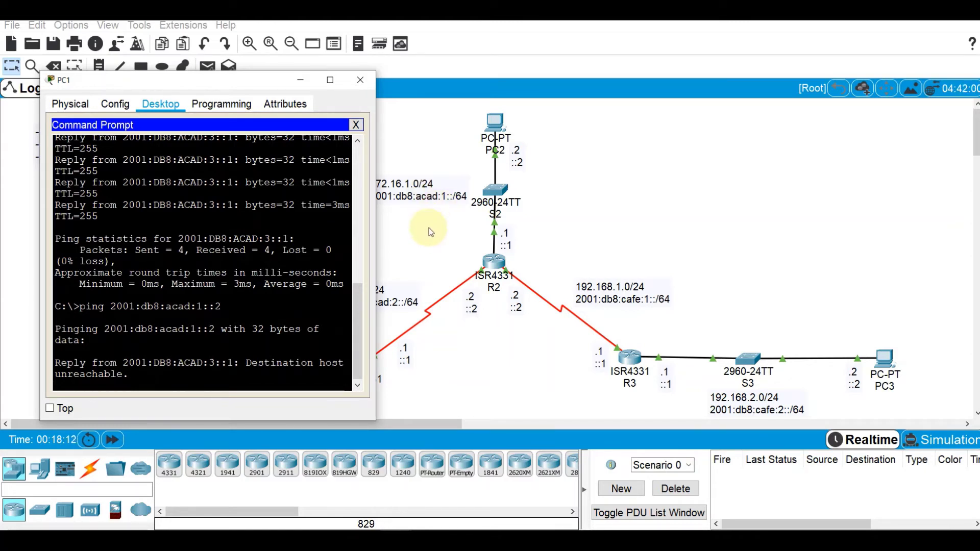
click(429, 227)
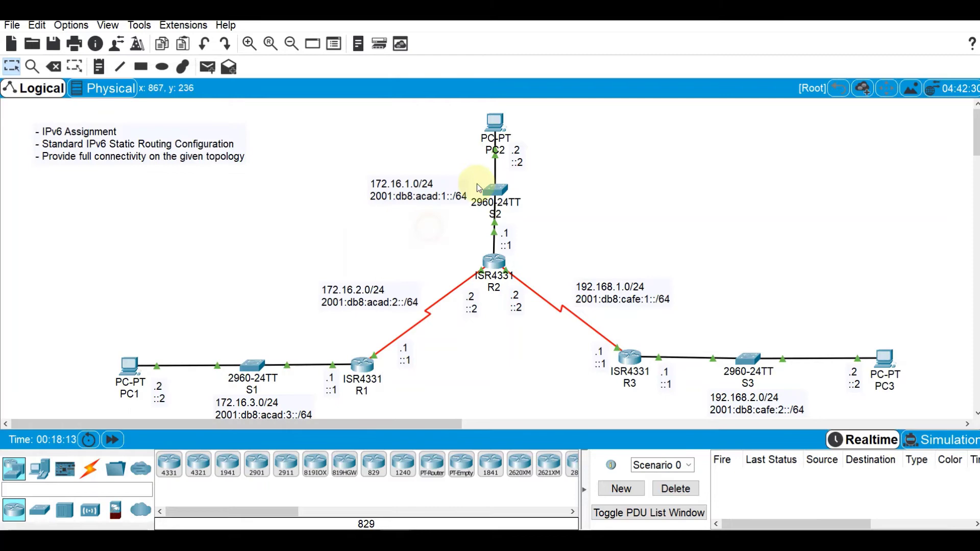
- From PC2's command prompt, test reachability of PC1 with ping 2001:db8:acad:3::2, and return to the topology
click(494, 121)
drag(487, 80, 754, 70)
click(812, 149)
text(ping 2001:DB8:ACAD:1::1)
key(Return)
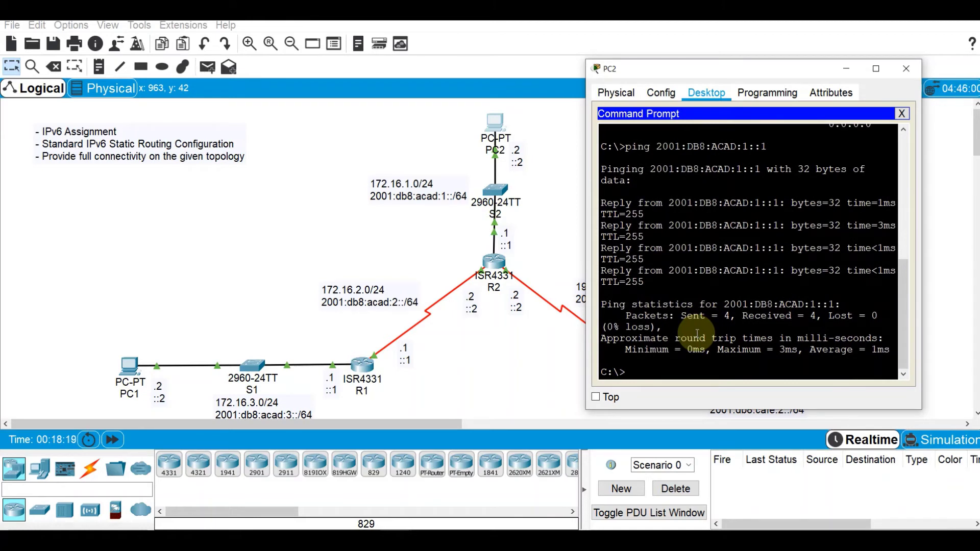
text(i)
text(ping)
text( 200)
text(1:db)
text(8)
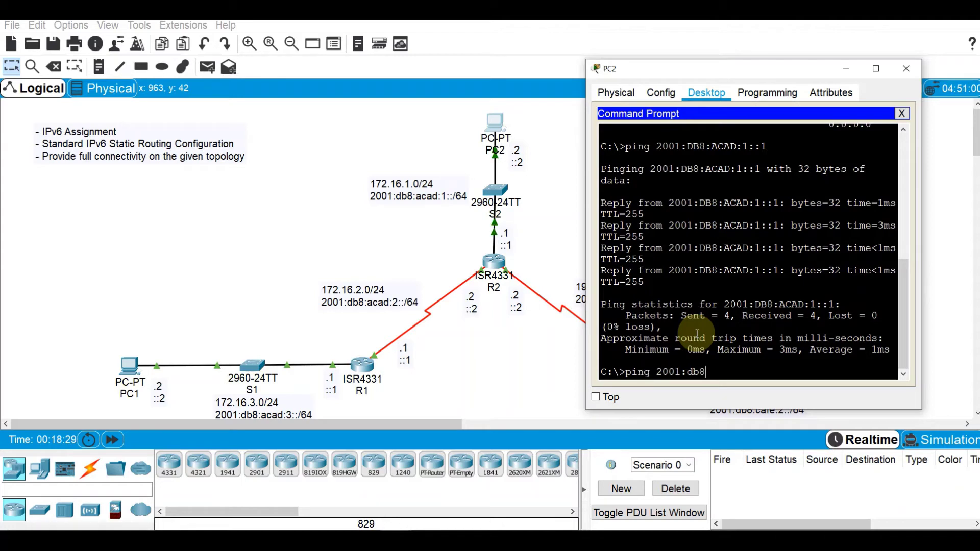
text(:acad:3::2)
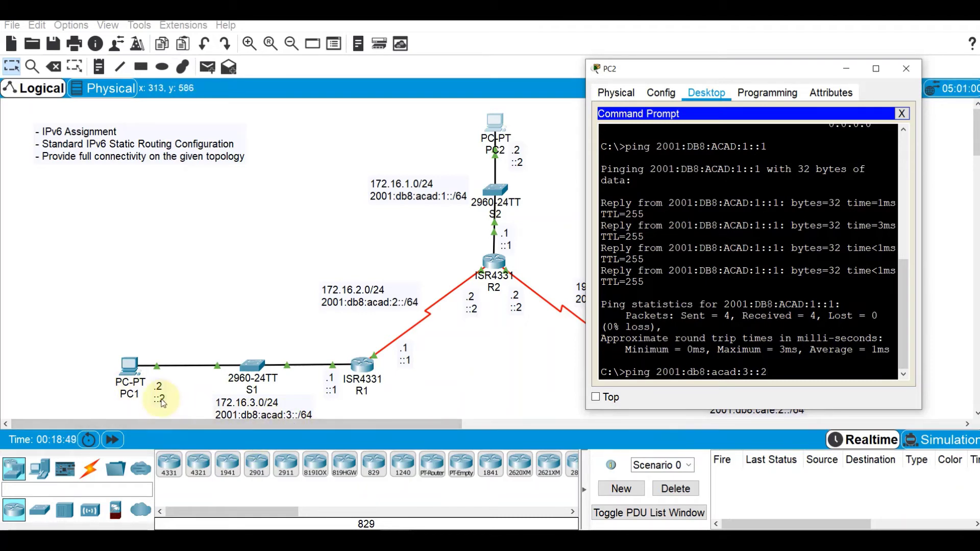
key(Return)
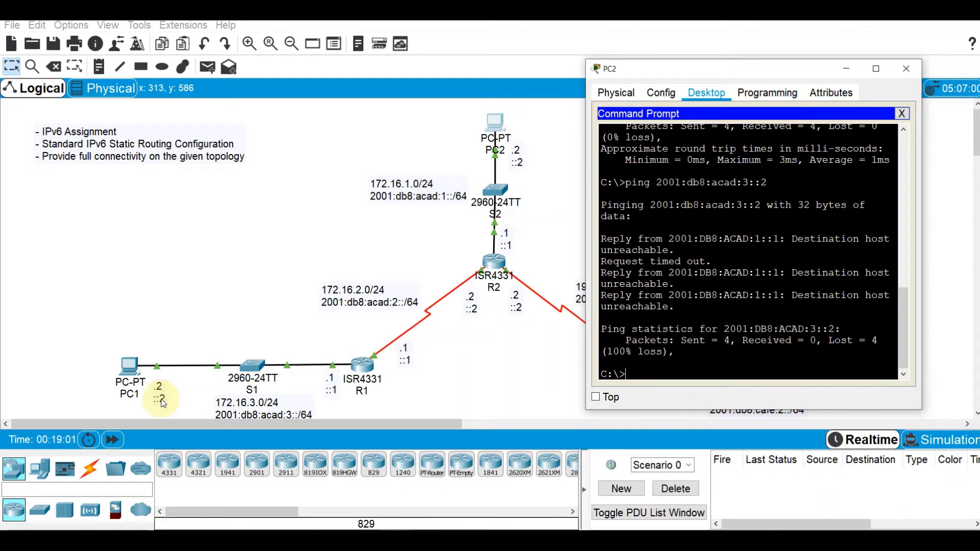
click(511, 358)
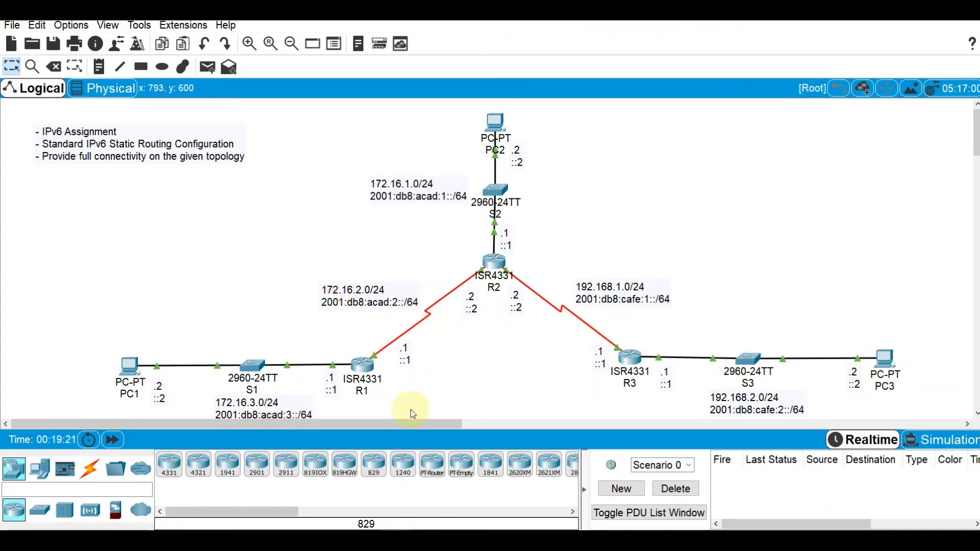
- Enter global configuration mode on R1 and add a static route with ipv6 route 2001:db8:acad:1::/64 2001:db8:acad:2::2
click(365, 365)
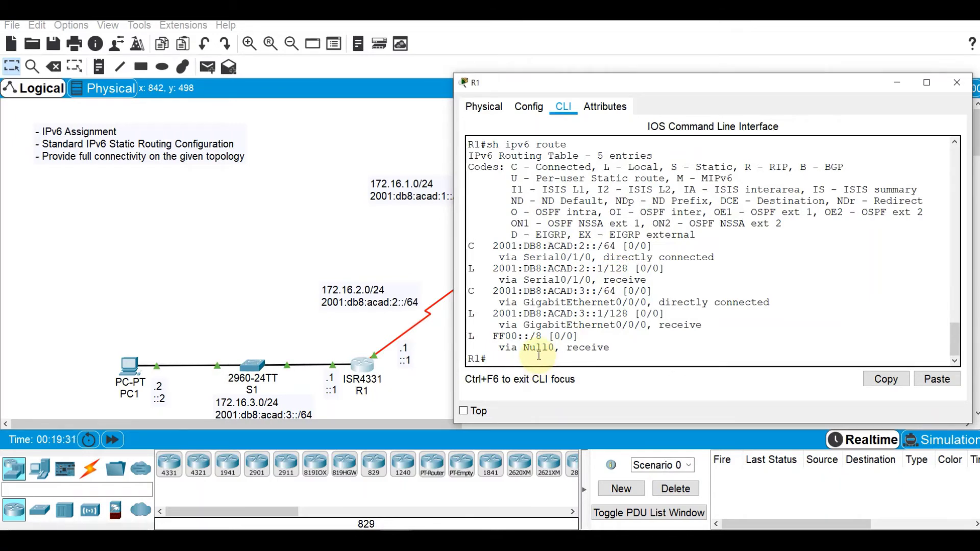
text(conf t)
key(Return)
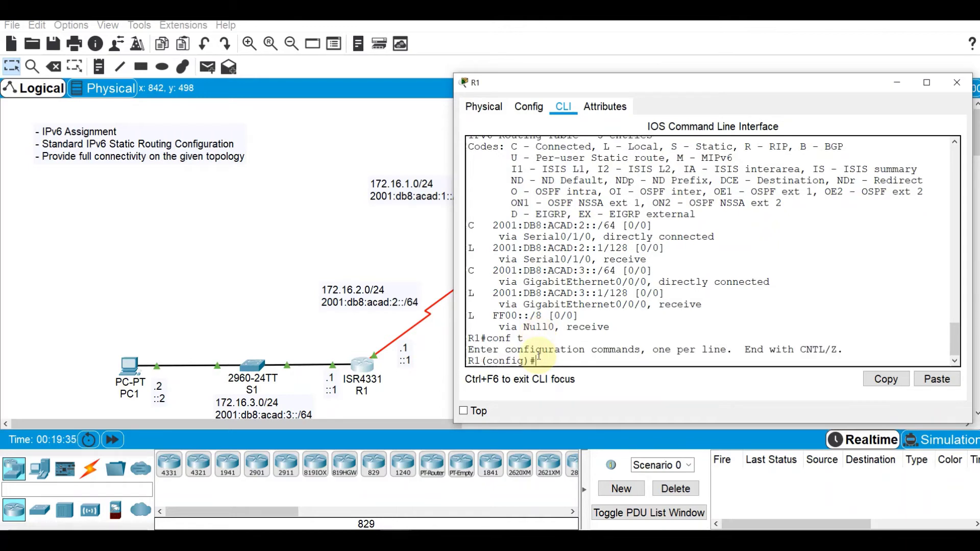
text(ipv6 route)
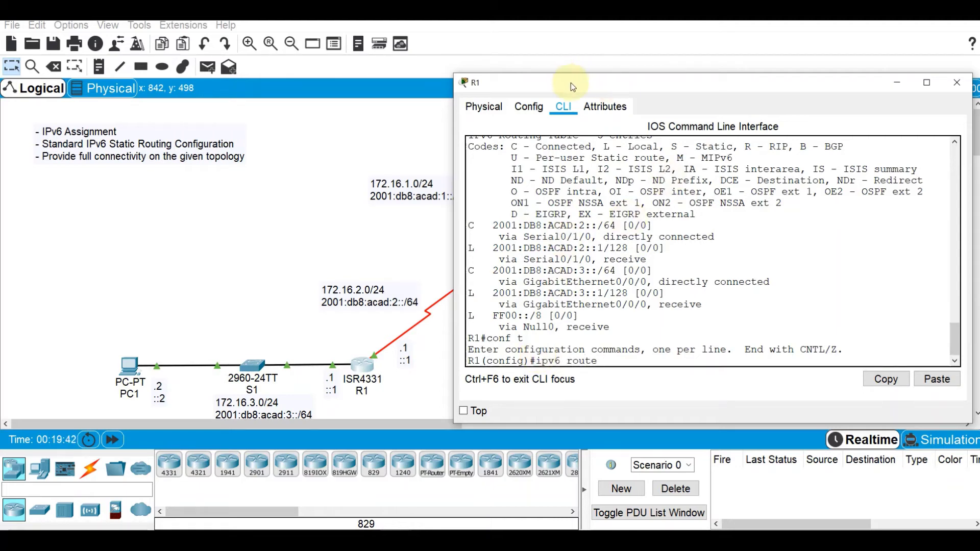
drag(572, 86, 629, 77)
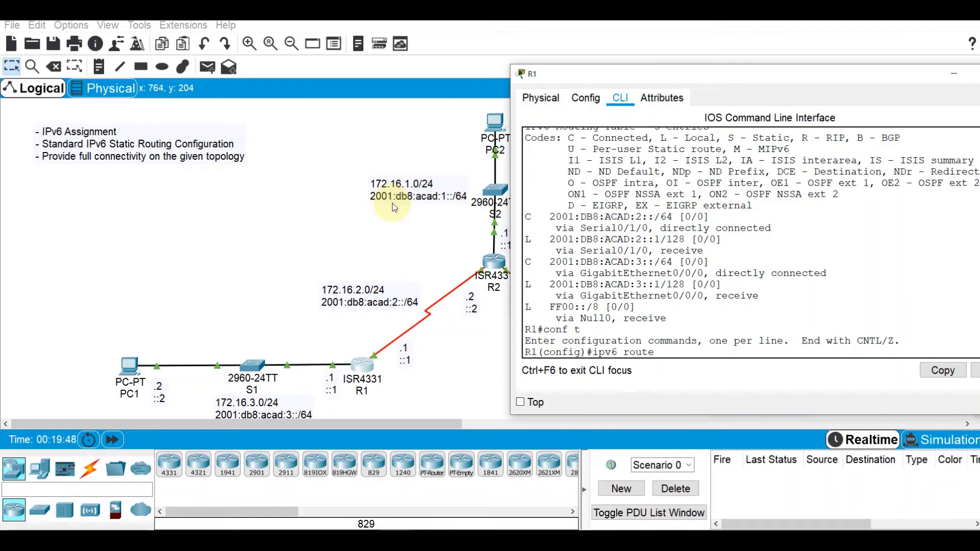
text(2001:db8:acad:1::)
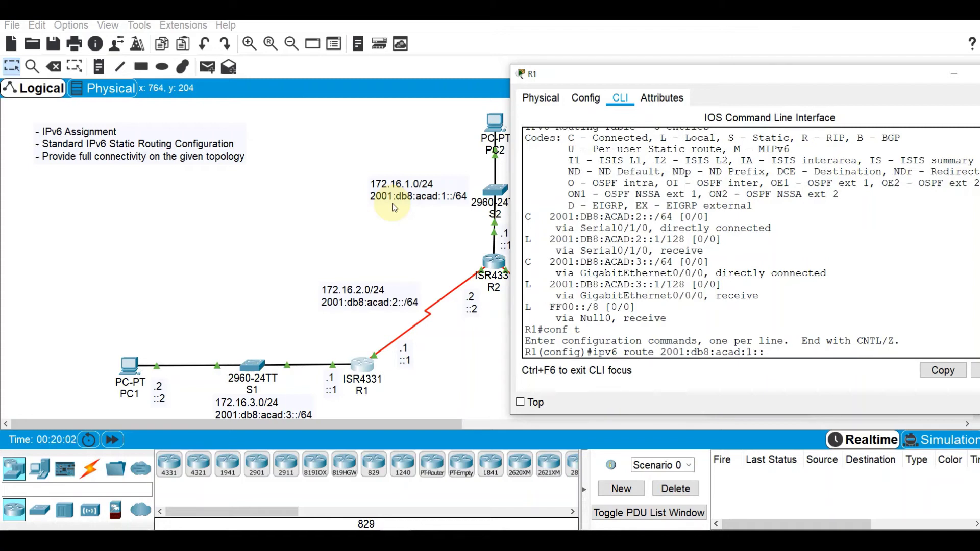
text(/64)
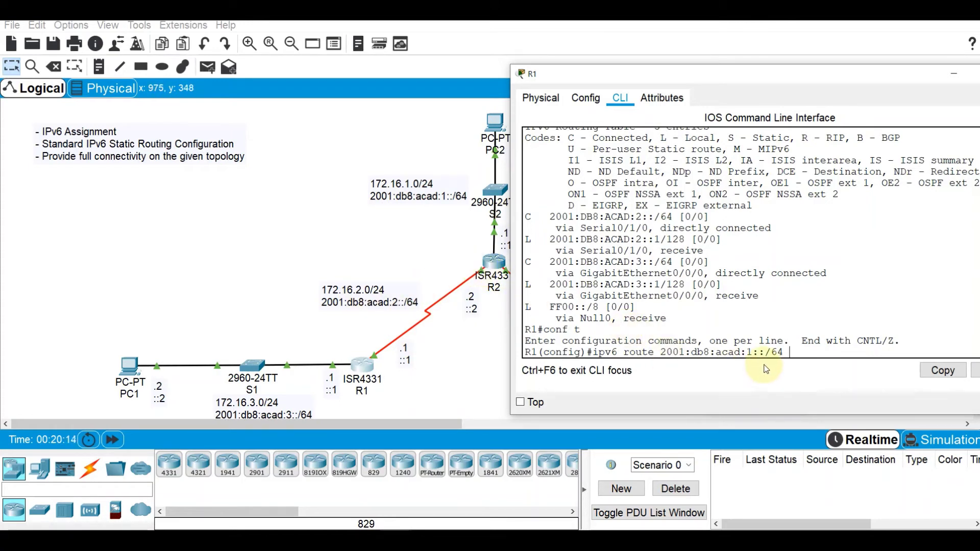
text(2001:db8:acad:2::2)
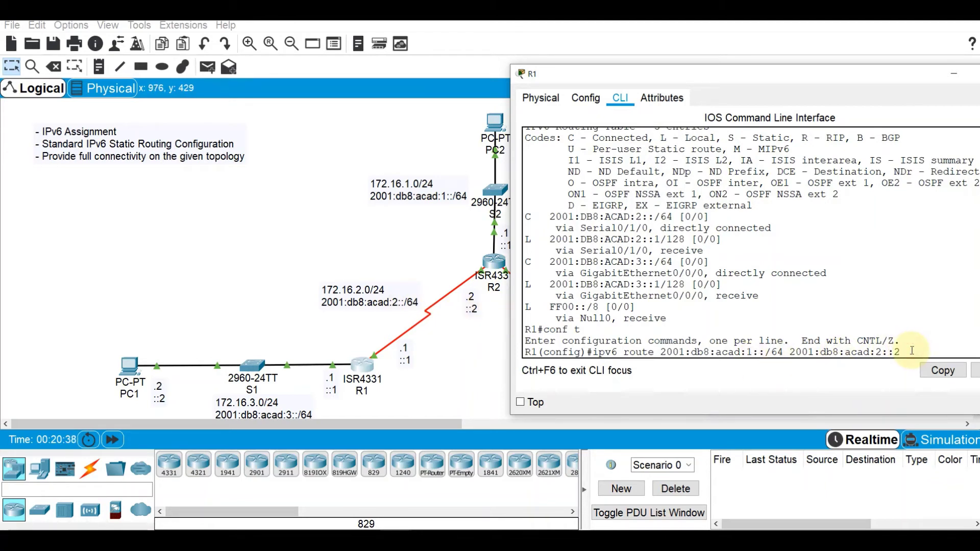
key(Return)
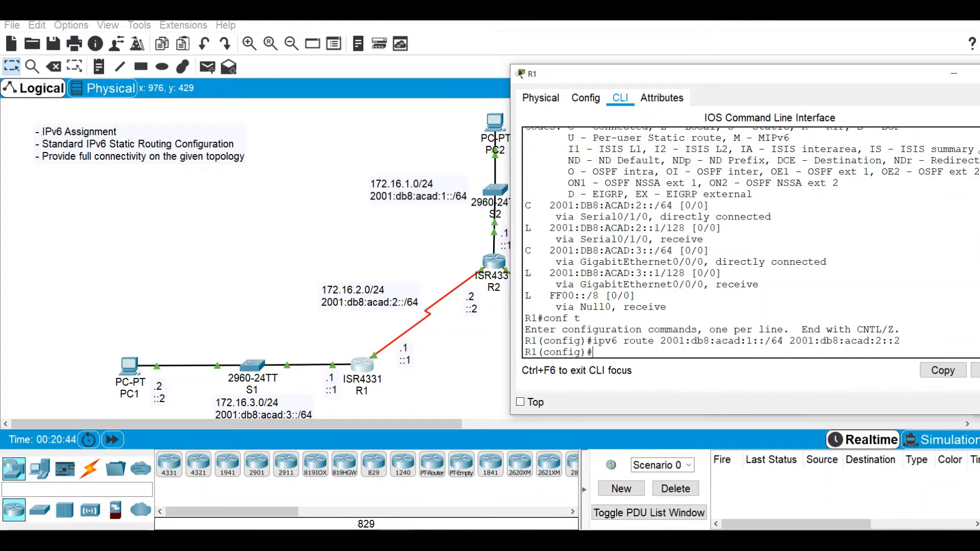
- Add R1's static route to the R2–R3 serial network with ipv6 route 2001:db8:cafe:1::/64 2001:db8:acad:2::2
drag(815, 77, 335, 82)
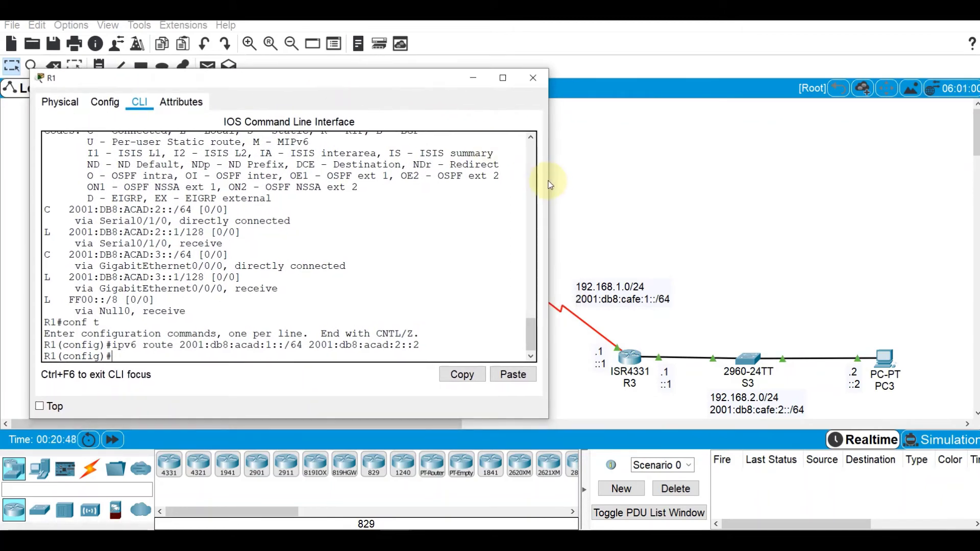
drag(549, 181, 463, 154)
scroll(344, 289, down, 10)
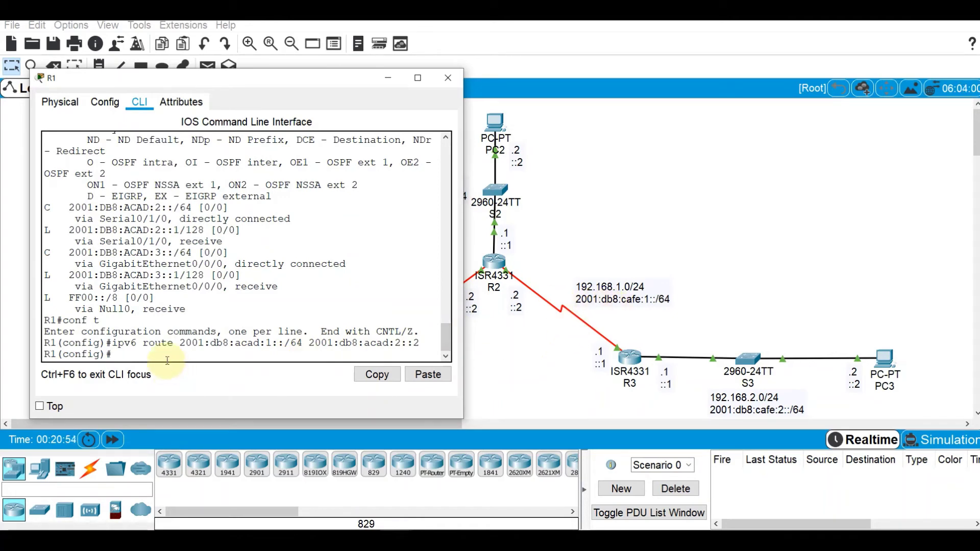
text(ipv6 route 2001:db8)
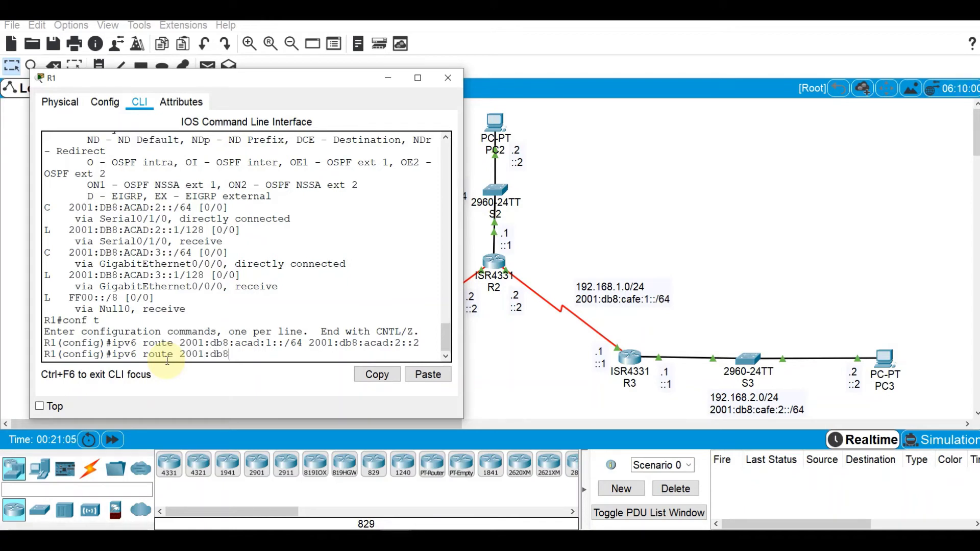
text(:cafe:1::/64)
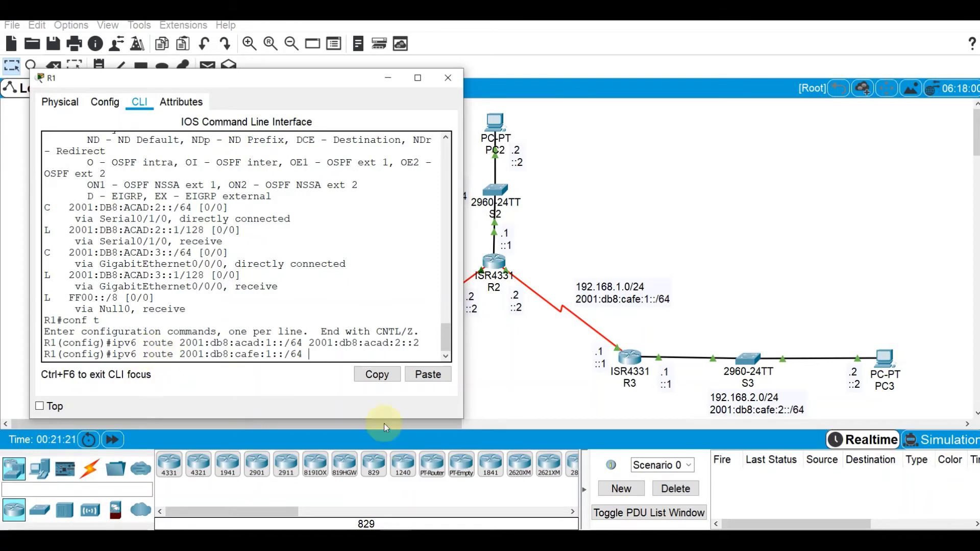
drag(421, 343, 309, 343)
right_click(339, 343)
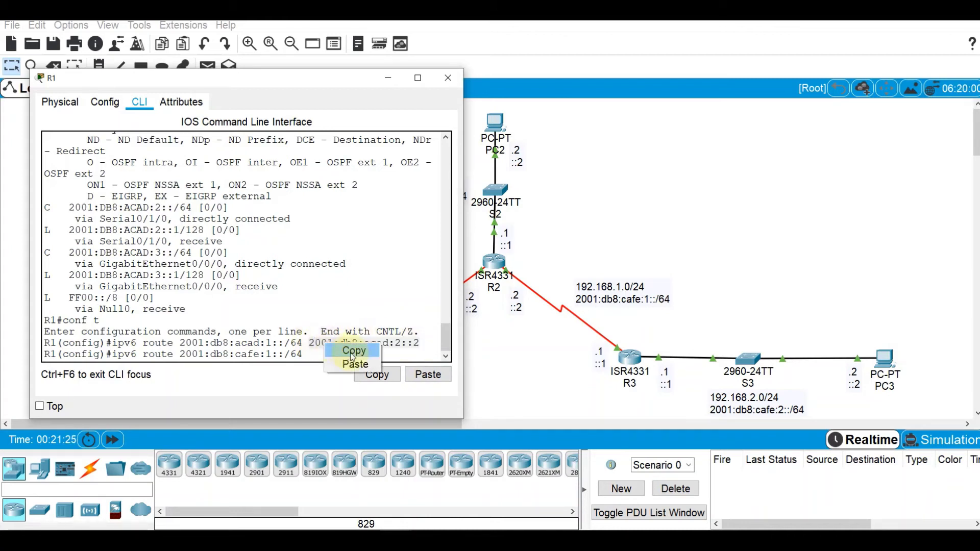
click(350, 347)
right_click(320, 356)
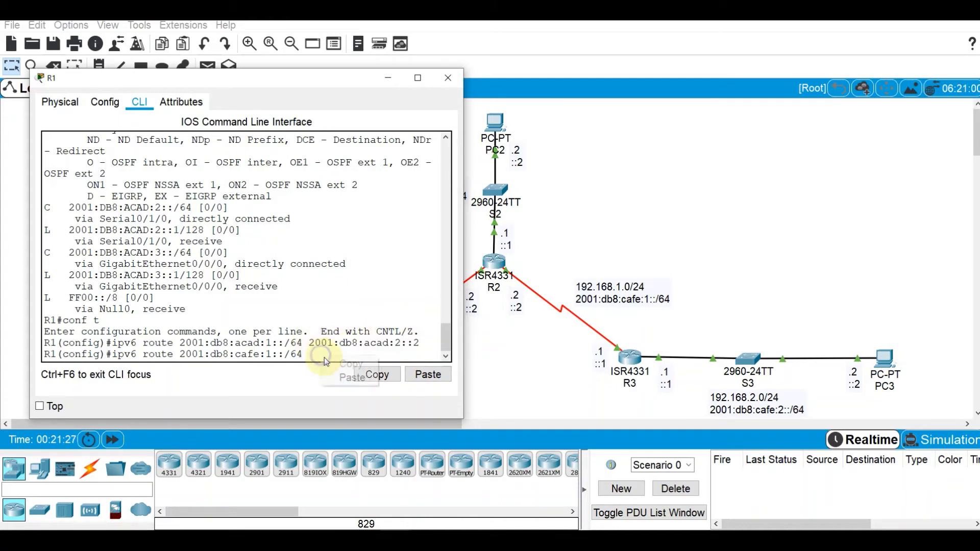
click(338, 376)
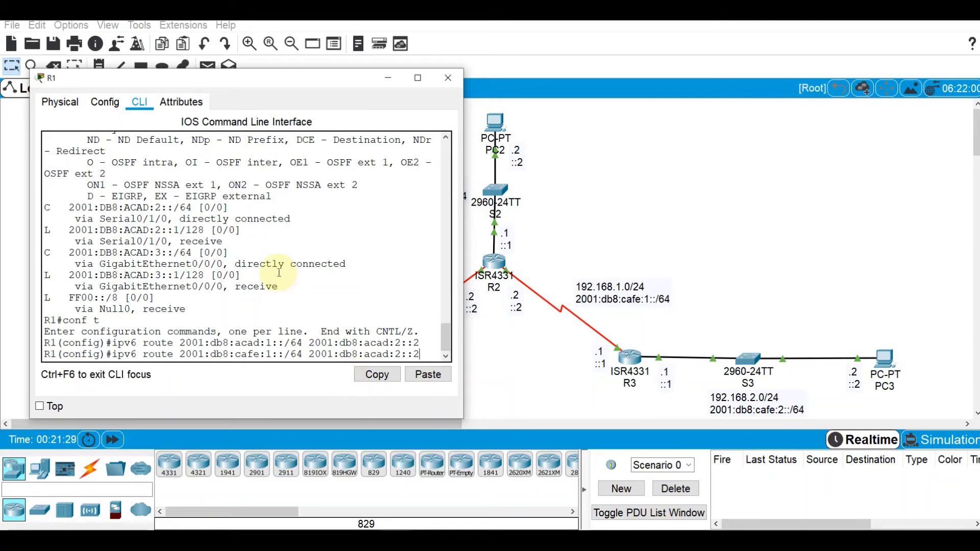
key(Return)
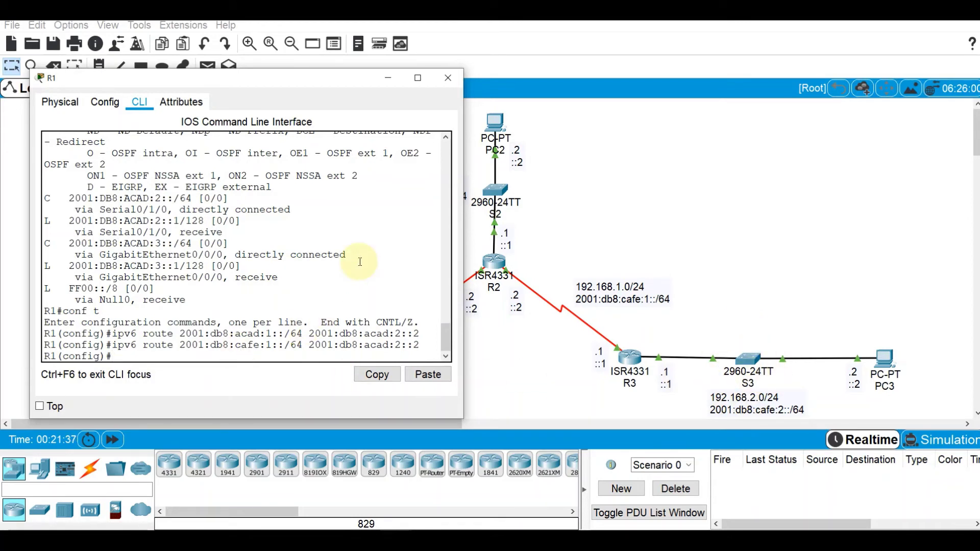
- Reuse the last route command on R1 to add ipv6 route 2001:db8:cafe:2::/64 2001:db8:acad:2::2 for R3's LAN
key(Up)
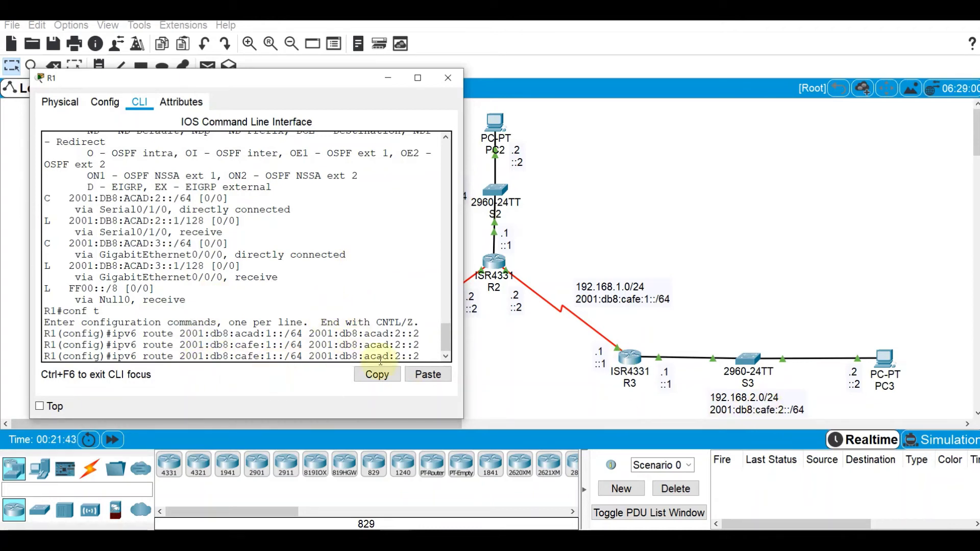
key(Left)
key(Left)
key(Left)
key(Left)
key(Left)
key(Left)
key(Left)
key(Left)
key(Left)
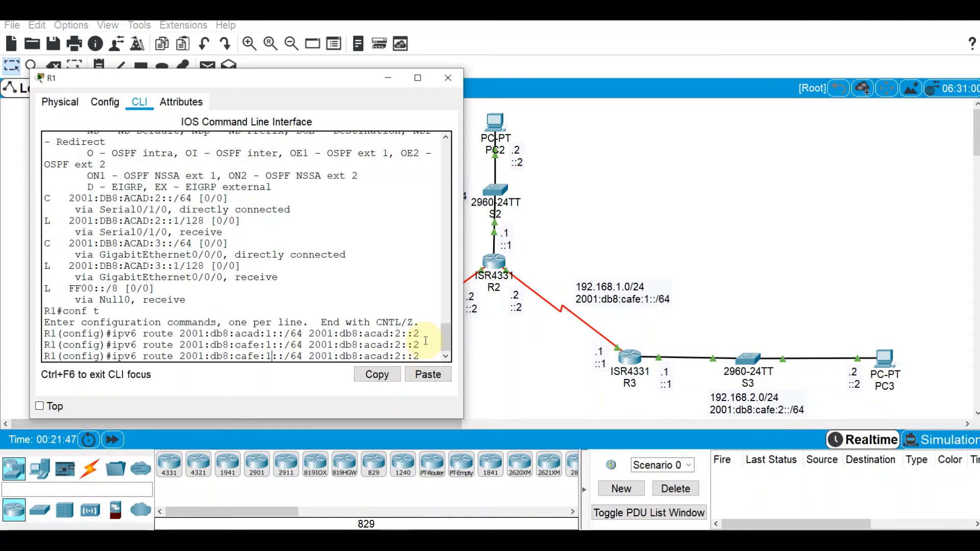
key(BackSpace)
text(2)
key(Return)
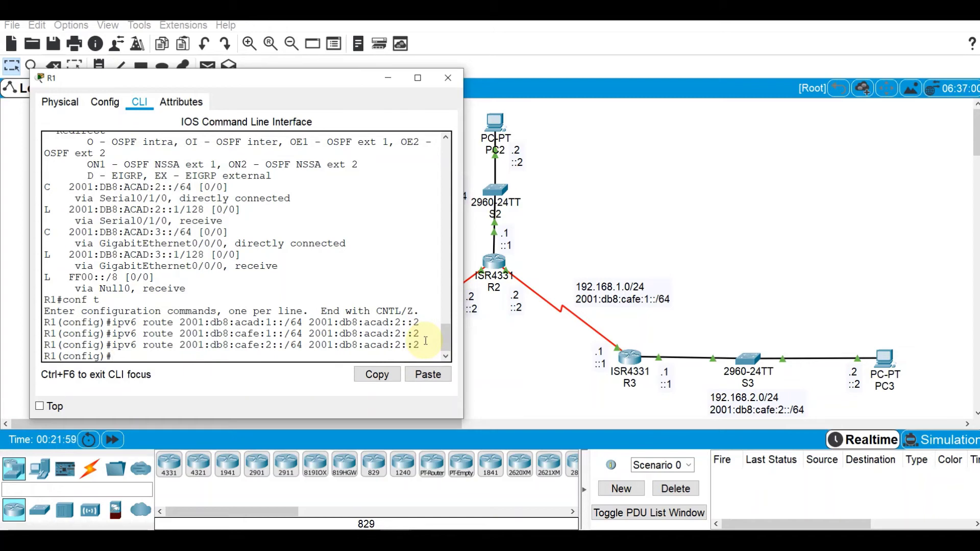
- Try to show R1's IPv6 routing table with sh ipv6 route from global configuration mode
text(sh ip v)
key(BackSpace)
text(v6 routw)
key(BackSpace)
text(e)
key(Return)
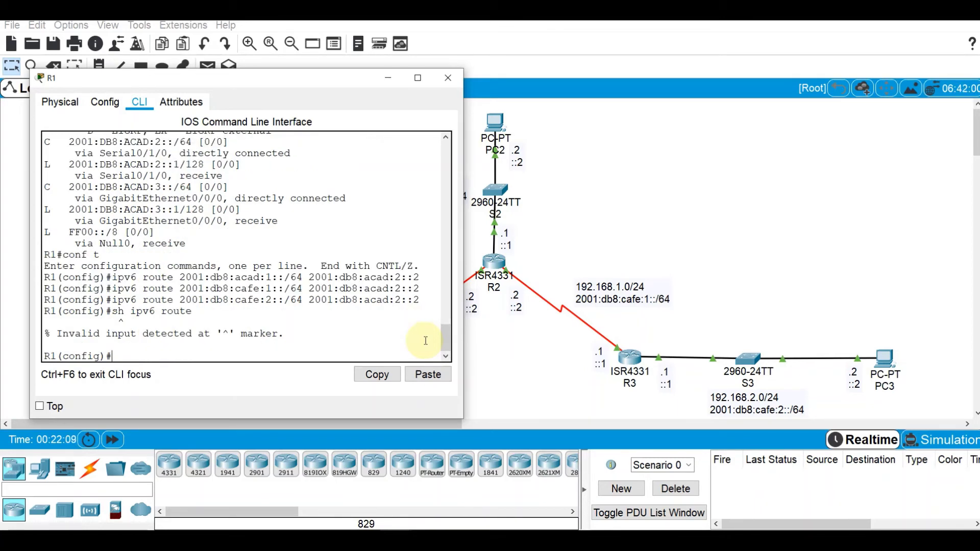
- Show R1's IPv6 routing table with do sh ipv6 route and examine its static route entries
text(do sh ipv6 route)
key(Return)
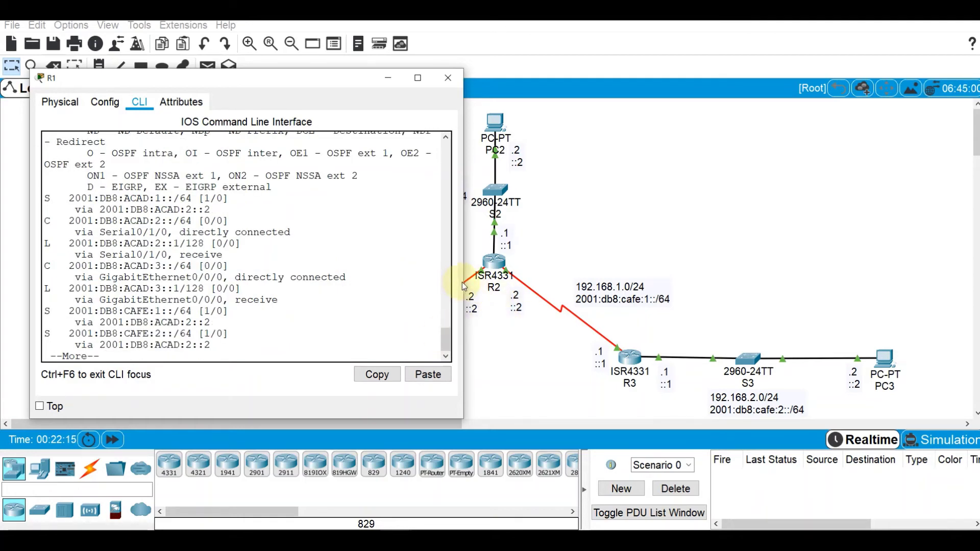
drag(464, 282, 509, 284)
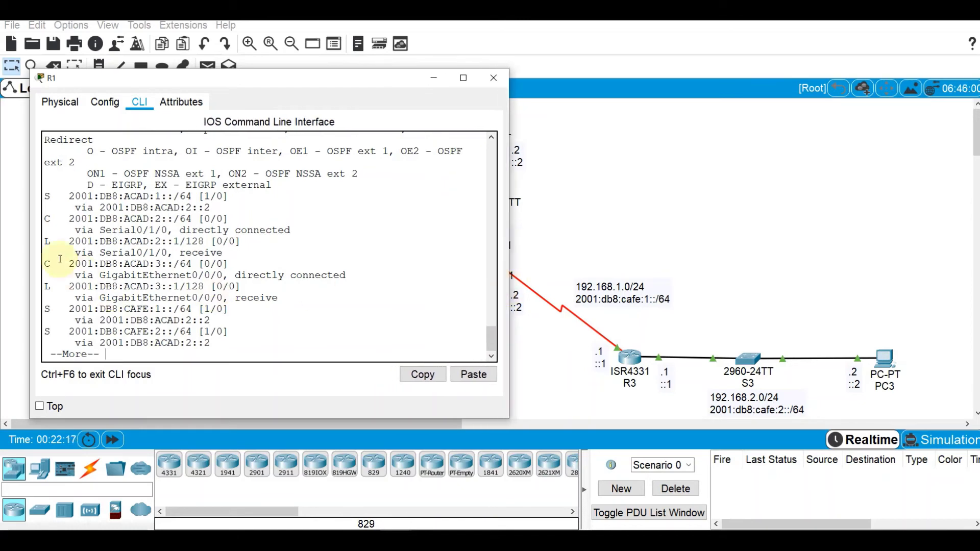
click(50, 197)
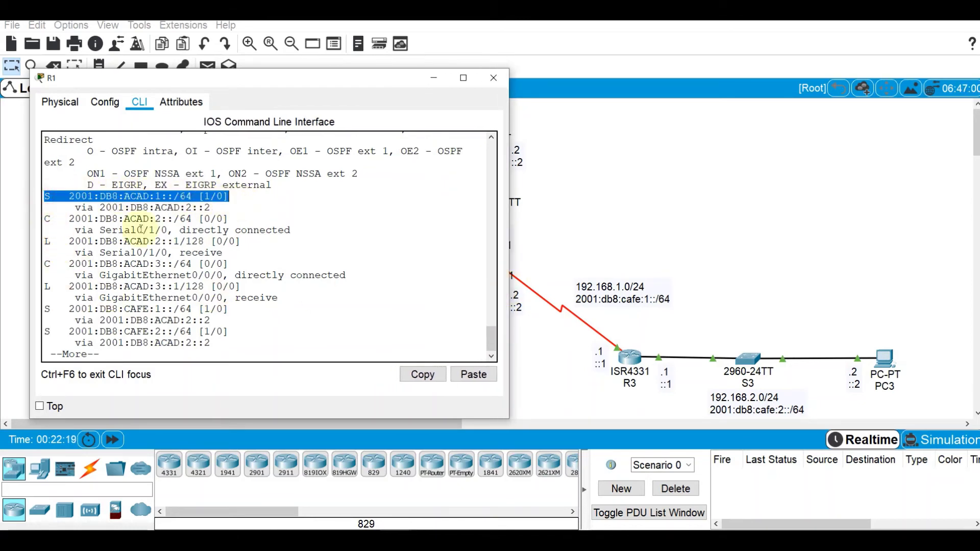
drag(47, 309, 239, 341)
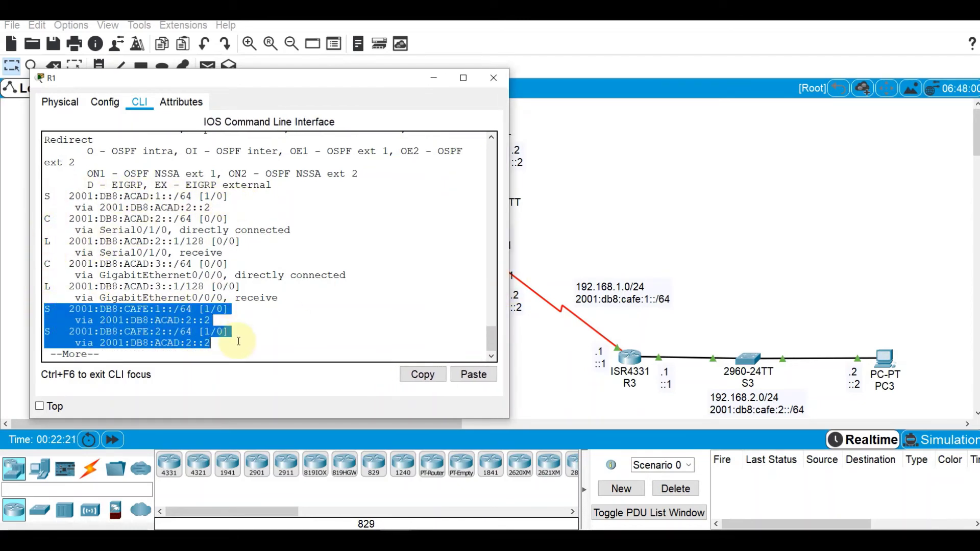
click(589, 229)
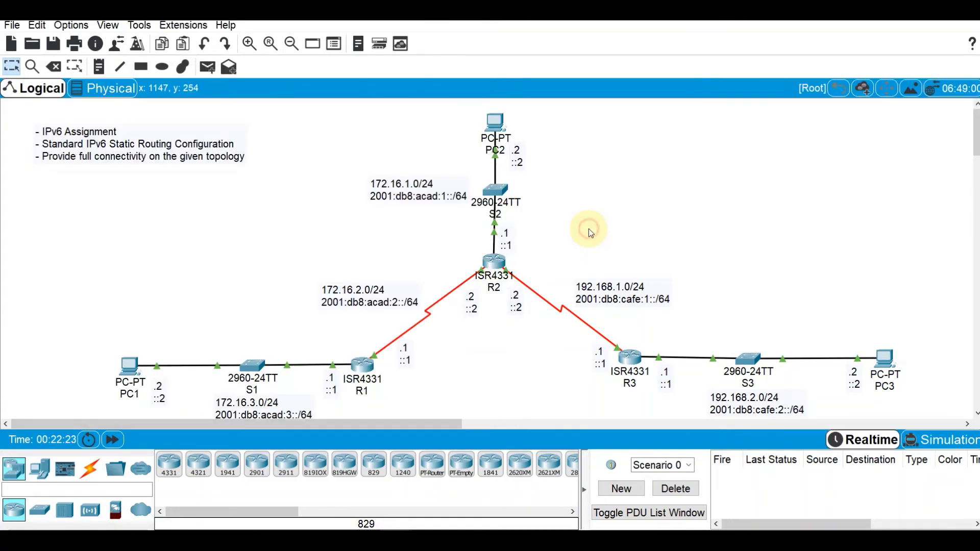
- Open R2's command line and enter global configuration mode with conf t
click(498, 263)
drag(572, 81, 687, 72)
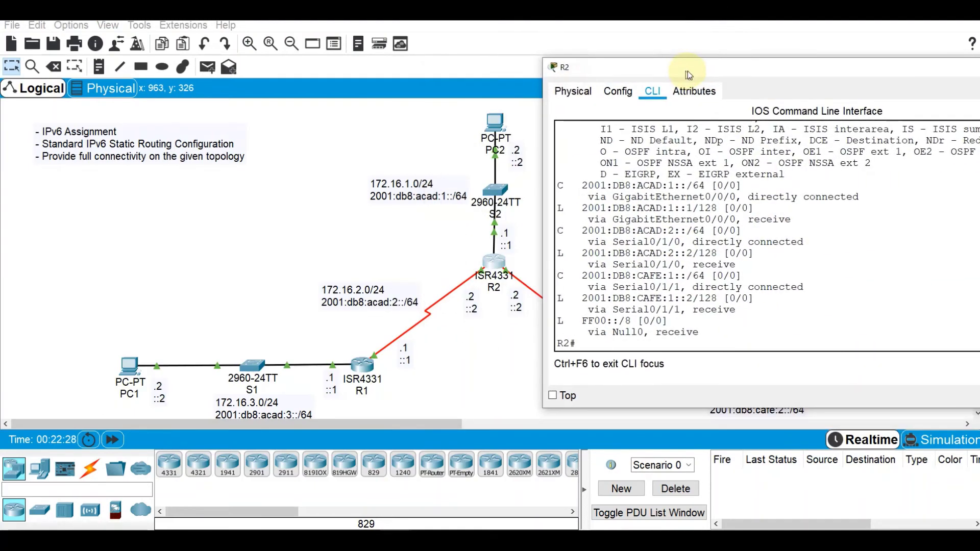
click(596, 342)
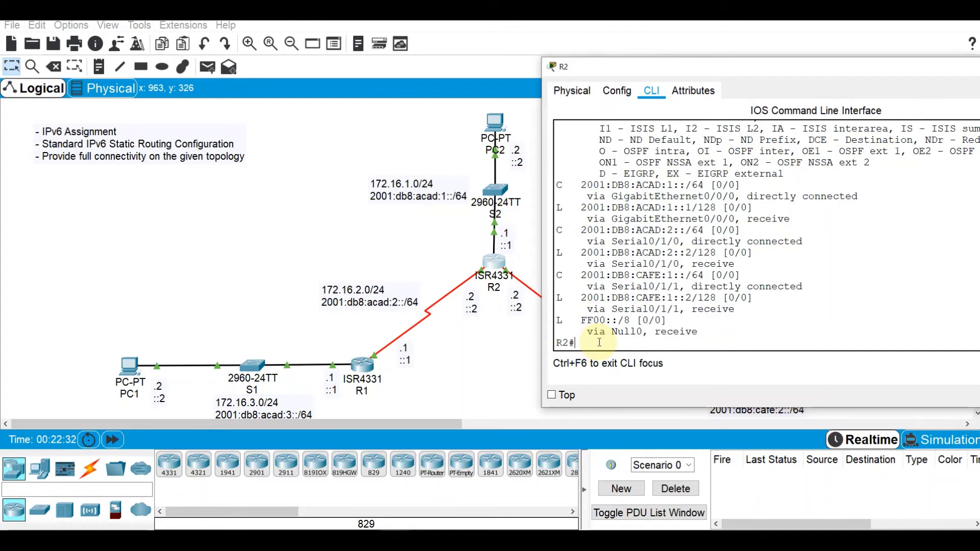
text(conf t)
key(Return)
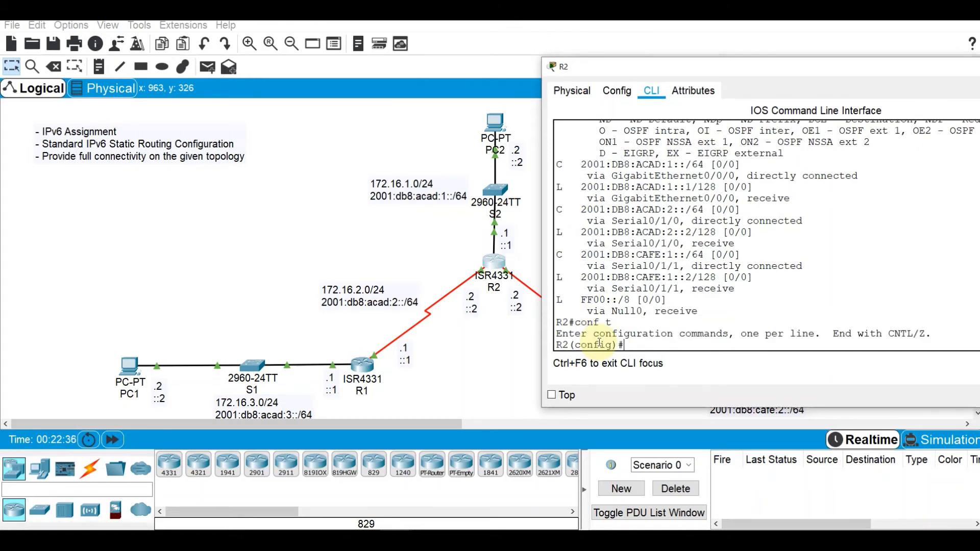
- Add R2's static route to R1's LAN with ipv6 route 2001:db8:acad:3::/64 2001:db8:acad:2::1
text(ipv6 route 2001:db)
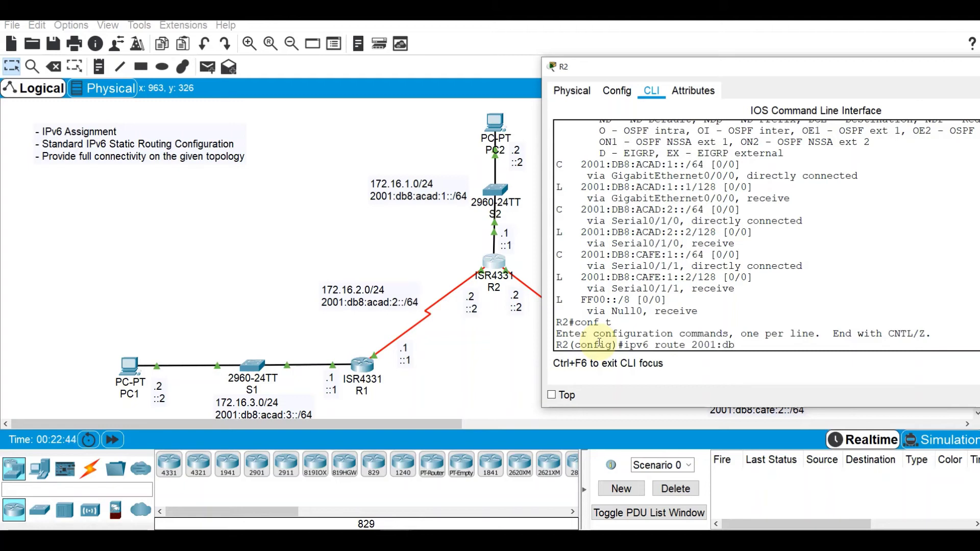
text(8:acad:3::/64)
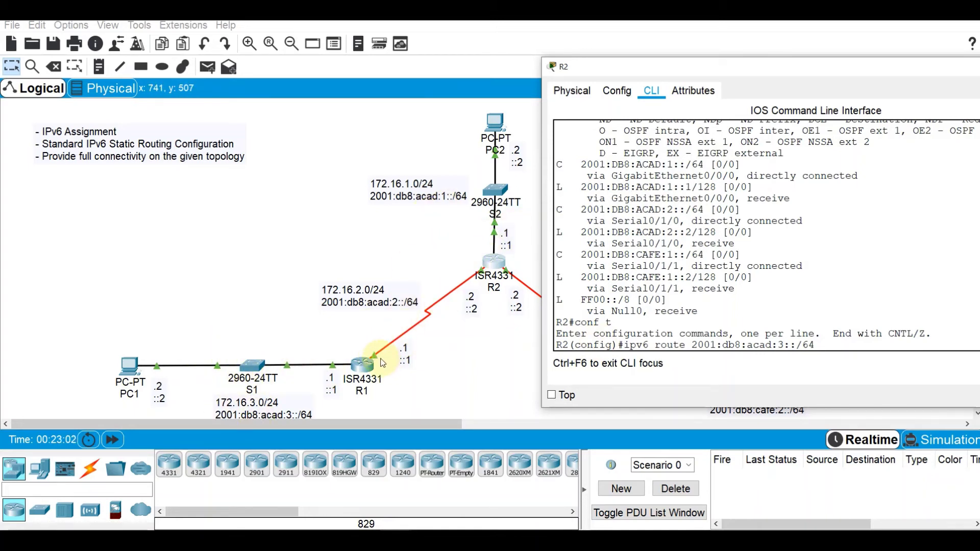
text(2001:db8:acad)
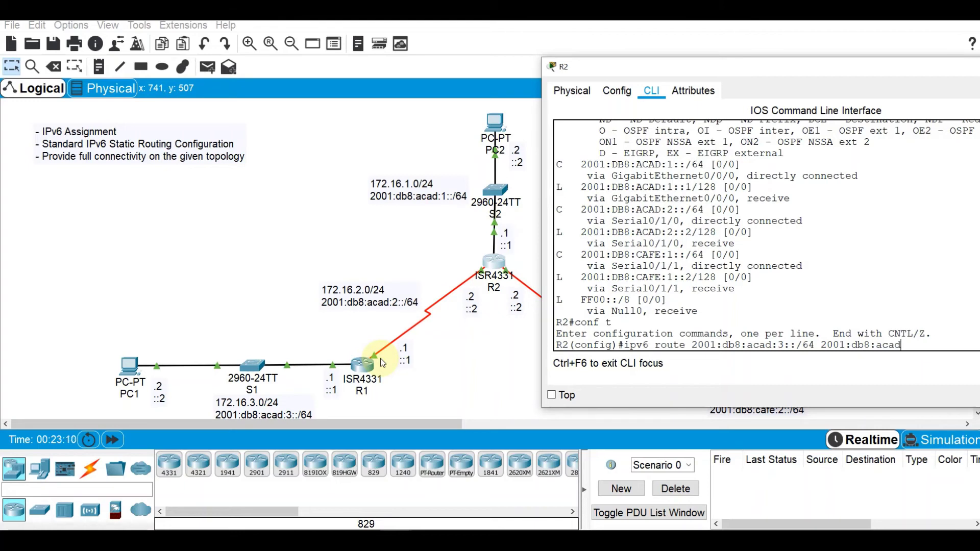
text(:3::/)
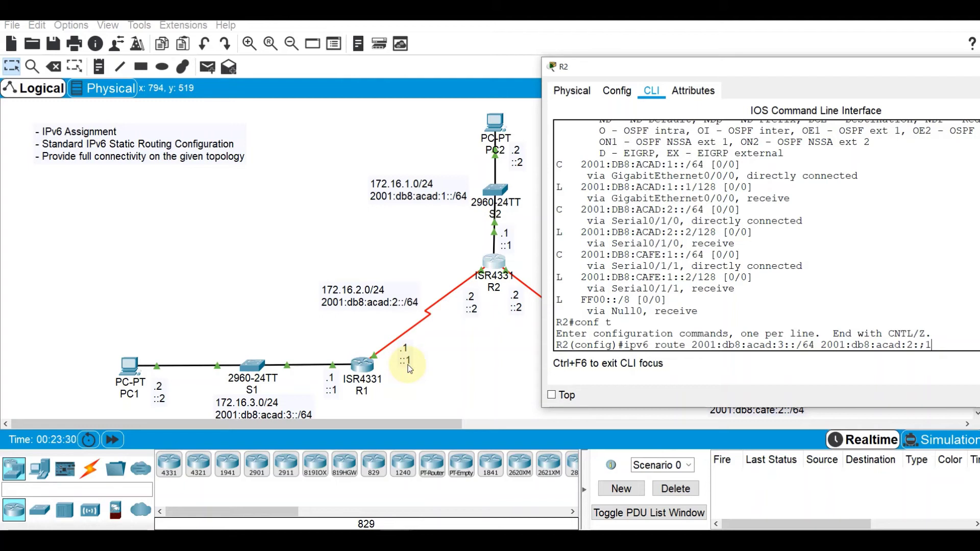
key(BackSpace)
key(BackSpace)
text(1)
key(Return)
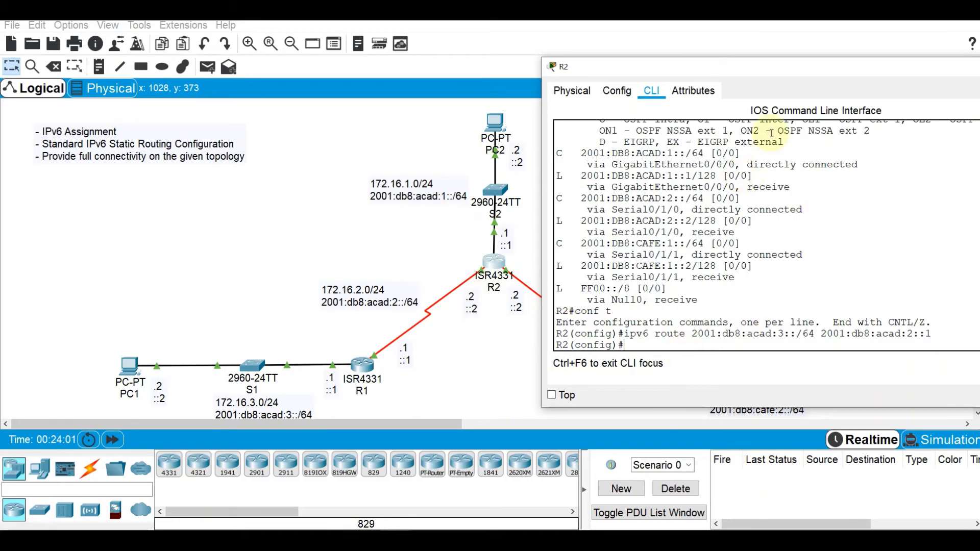
- Add R2's static route to R3's LAN with ipv6 route 2001:db8:cafe:2::/64 2001:db8:cafe:1::1
drag(770, 65, 241, 58)
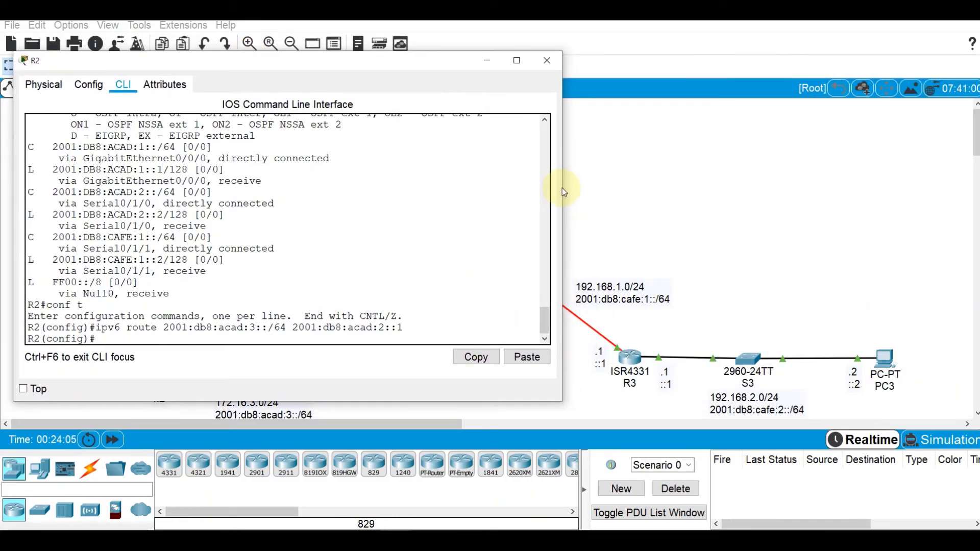
drag(562, 188, 564, 188)
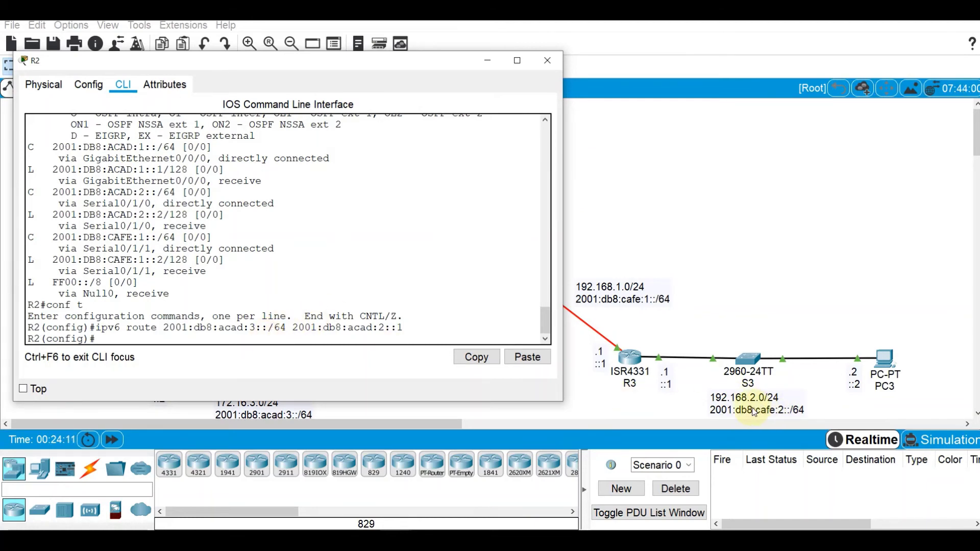
text(6 route 200)
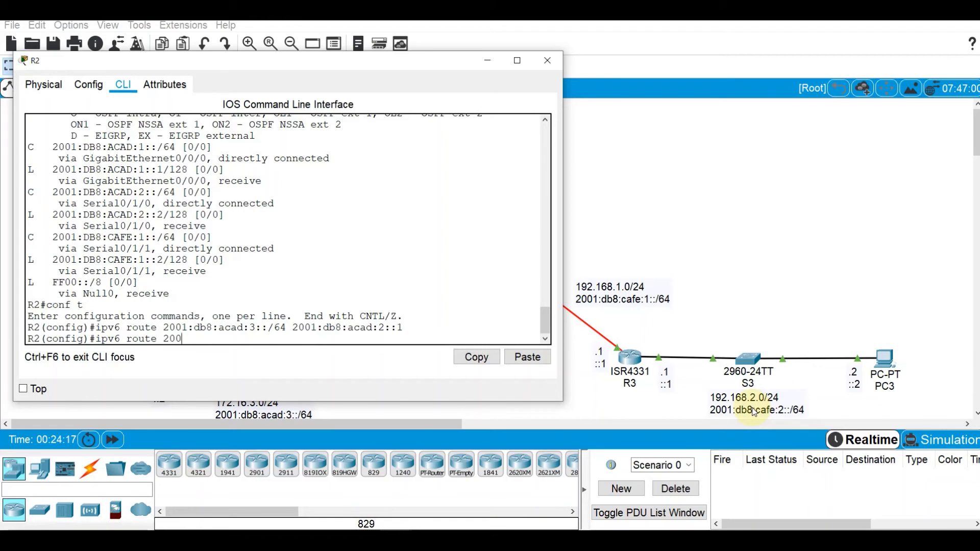
text(1:db8:cafe:2::/64)
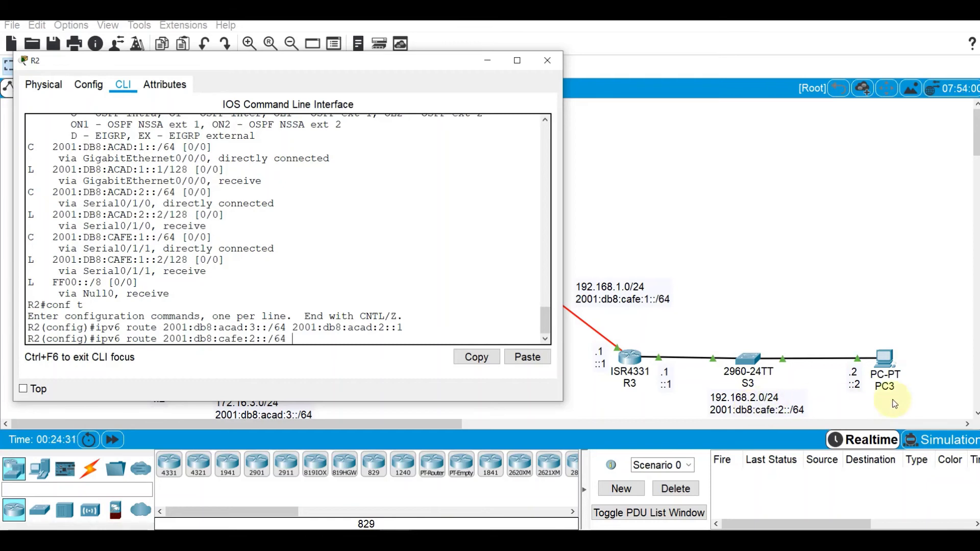
text( 2001:)
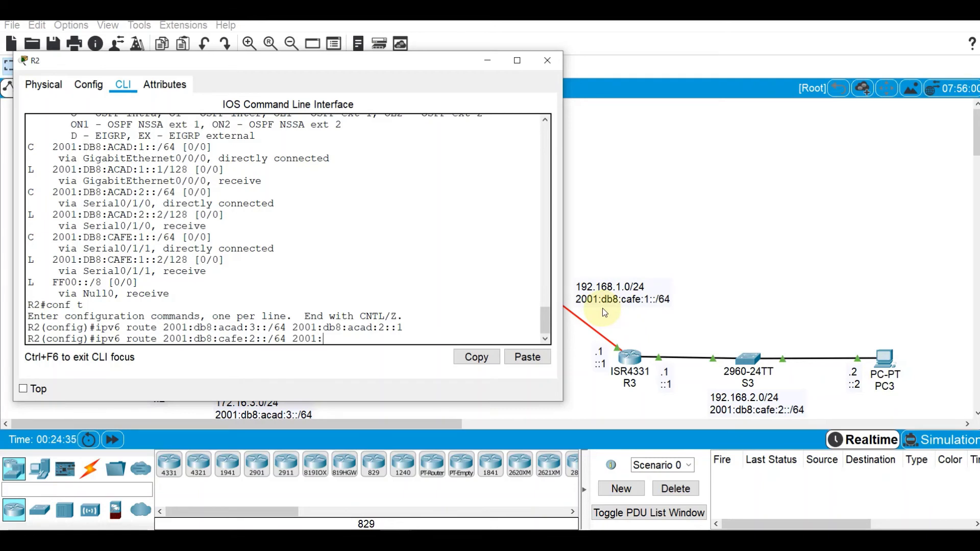
text(db8:cafe:1::)
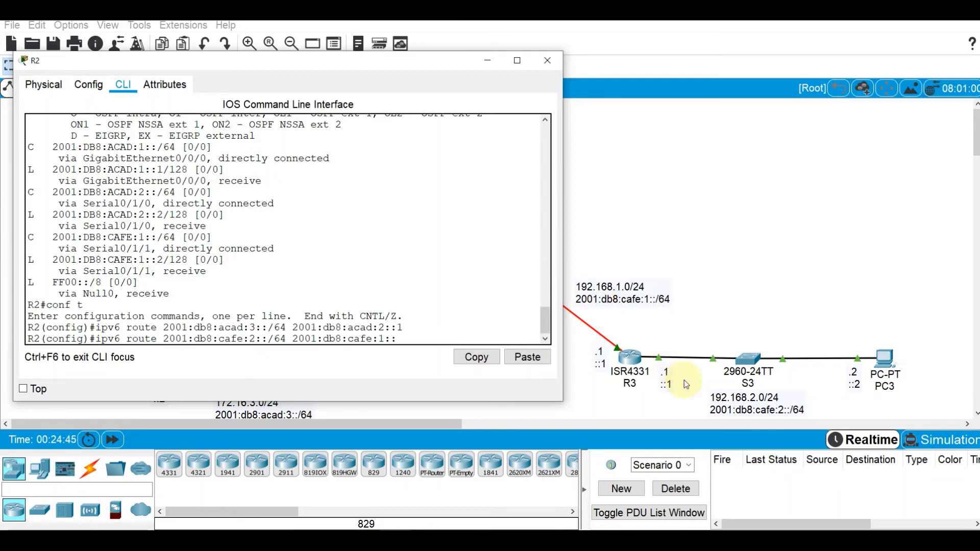
text(1)
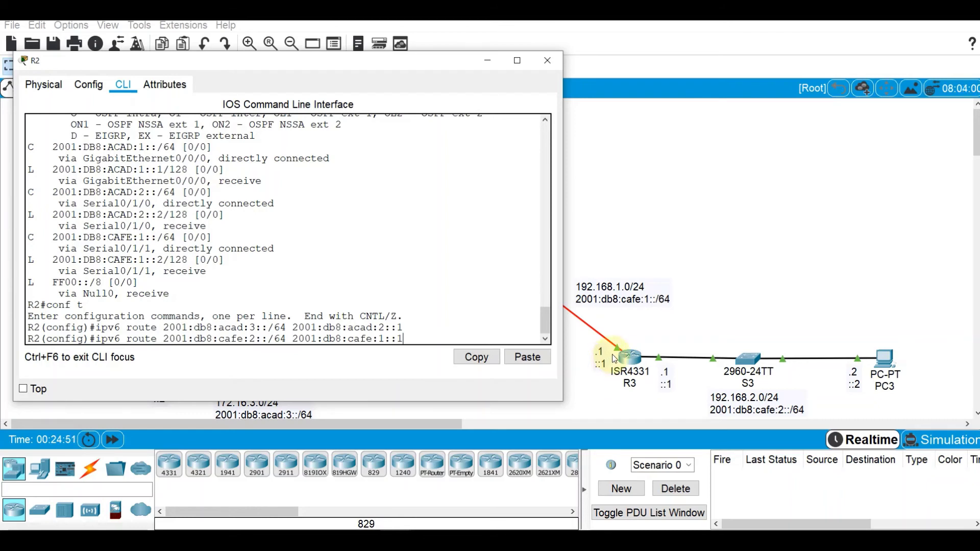
key(Return)
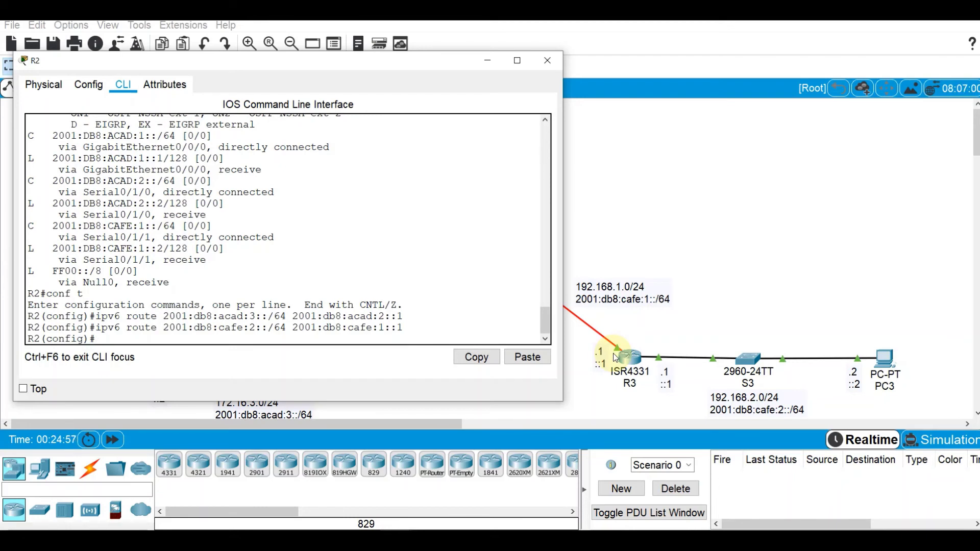
- Show R2's full IPv6 routing table with do sh ipv6 route and examine its static route entries
text(do sh ipv6 route)
key(Return)
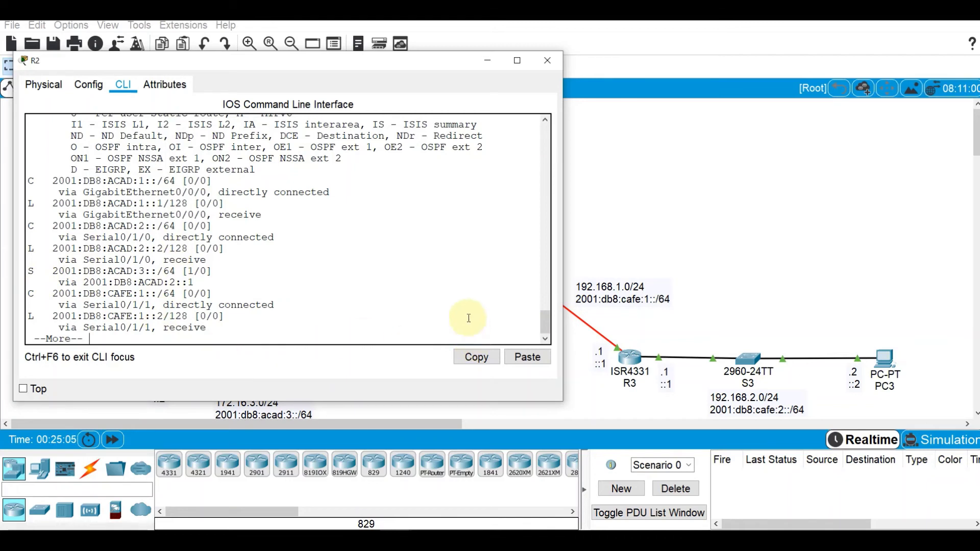
key(space)
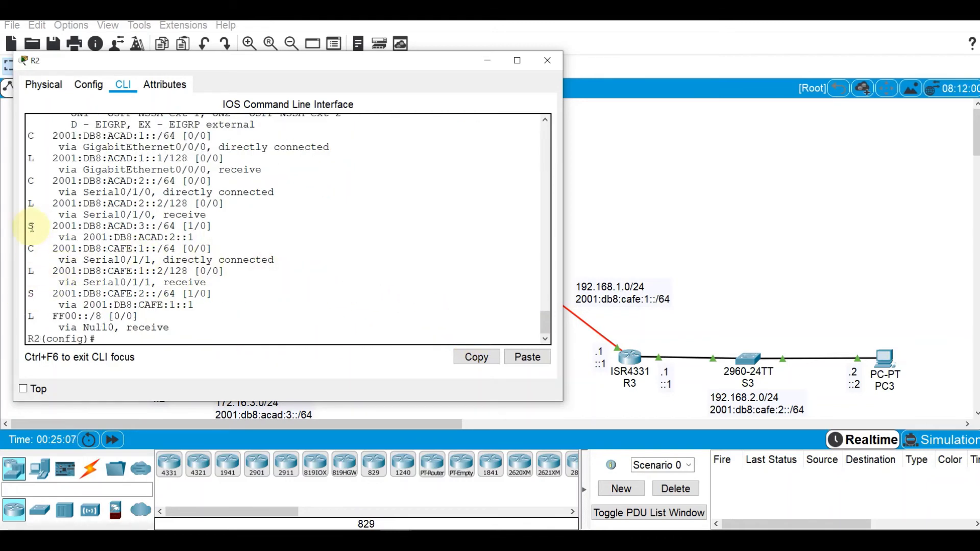
drag(28, 226, 241, 236)
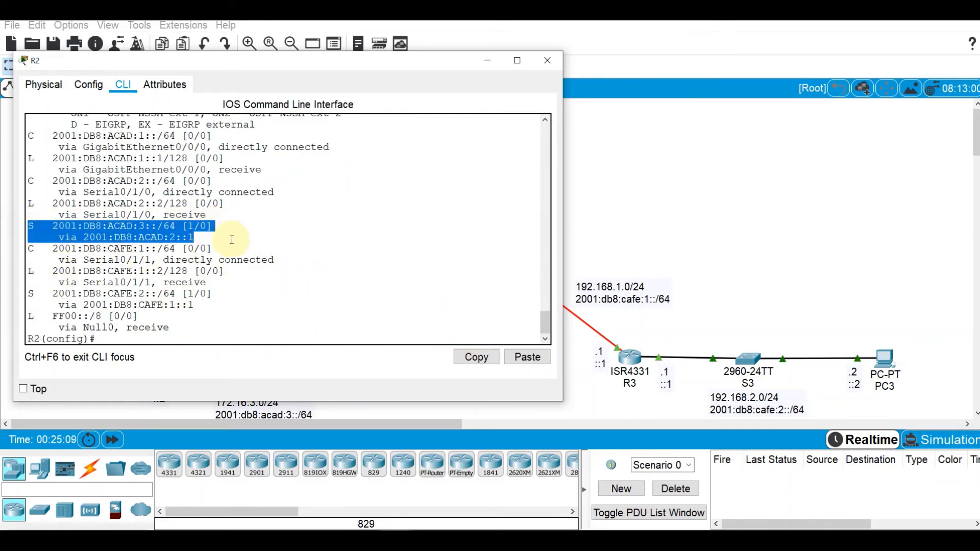
click(28, 292)
drag(28, 292, 200, 306)
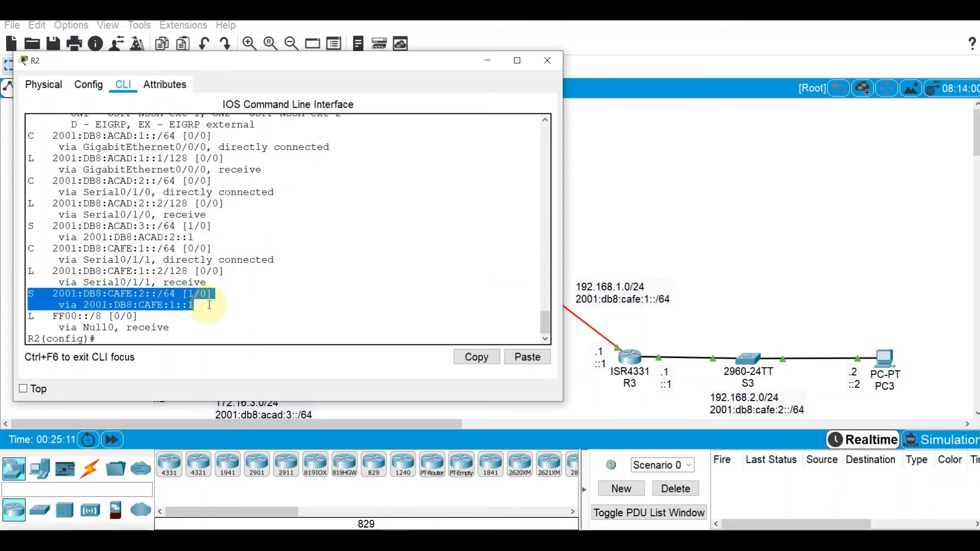
click(490, 61)
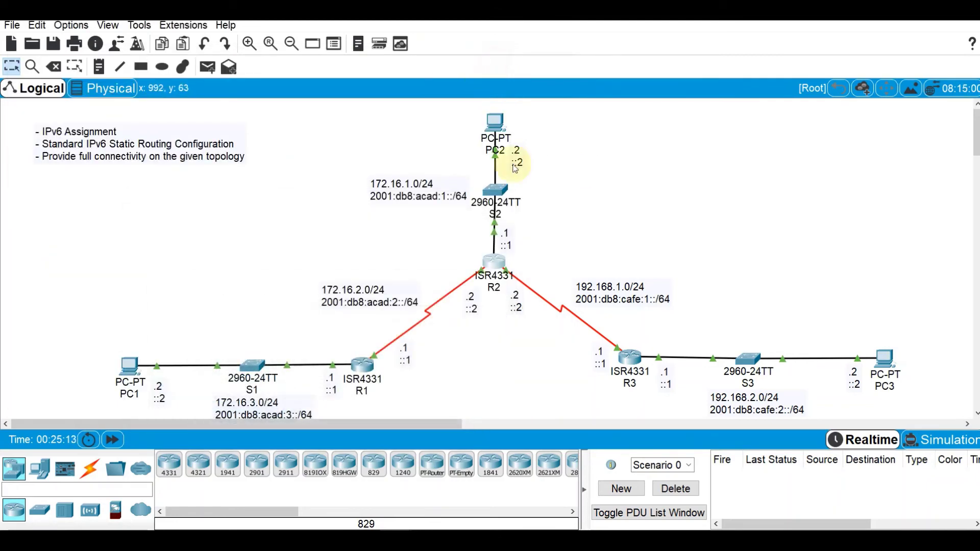
- Rerun ping 2001:db8:acad:1::2 from PC1's Command Prompt to test connectivity to PC2
click(129, 366)
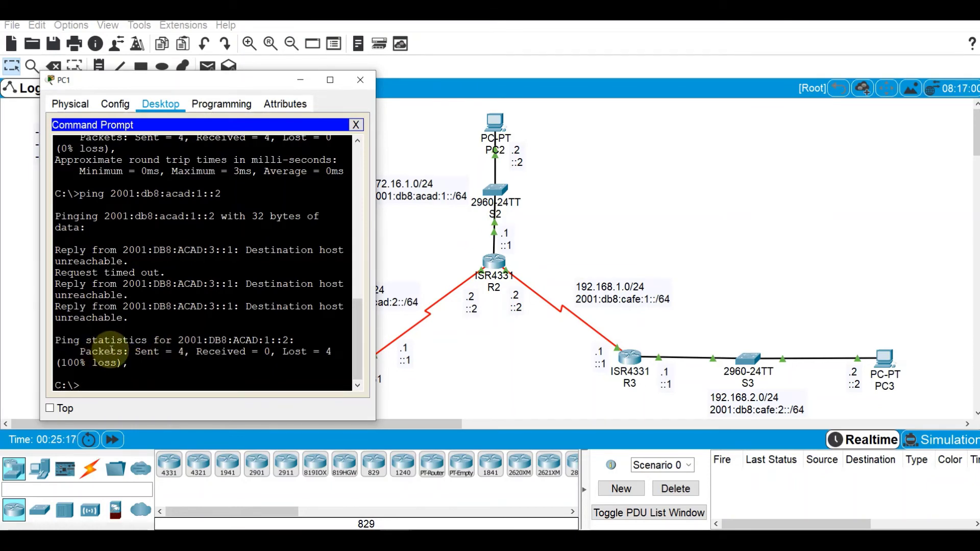
click(123, 385)
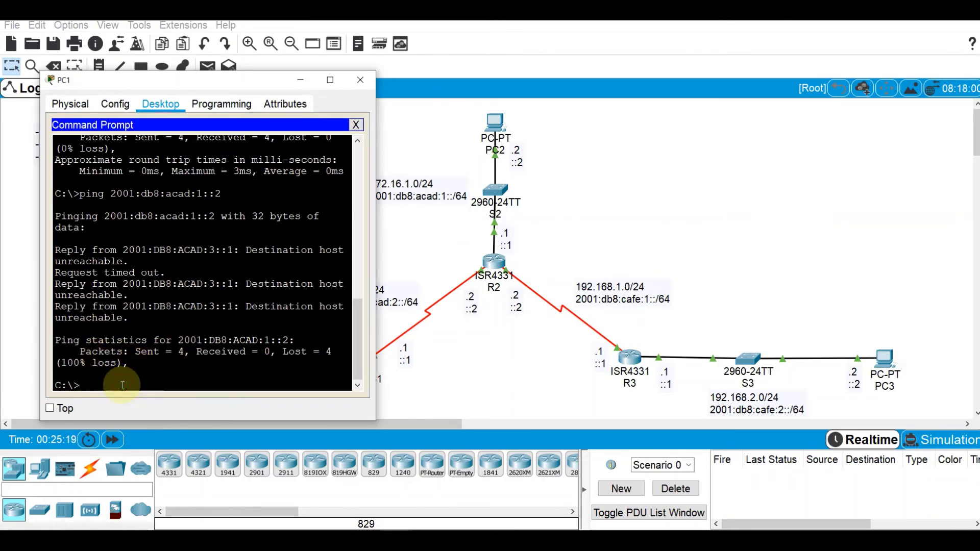
key(Up)
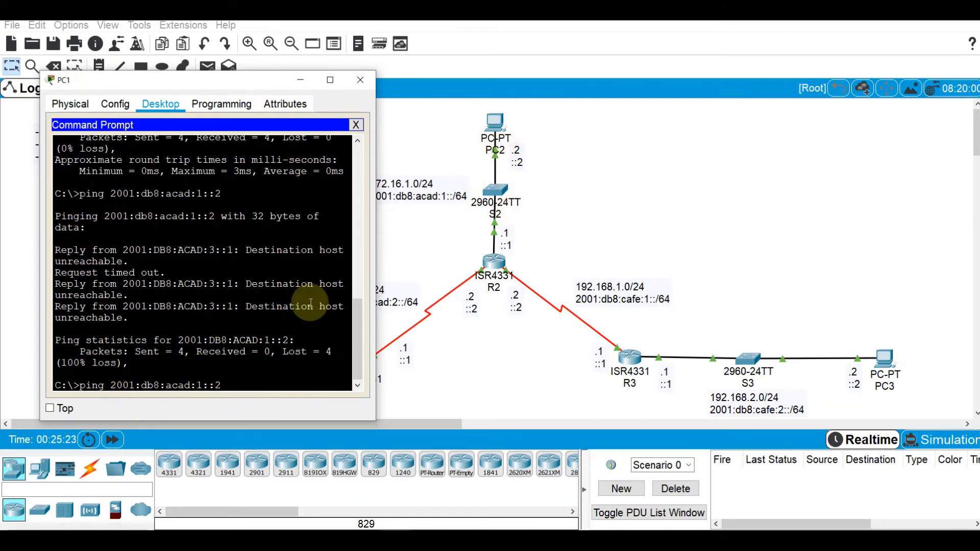
key(Return)
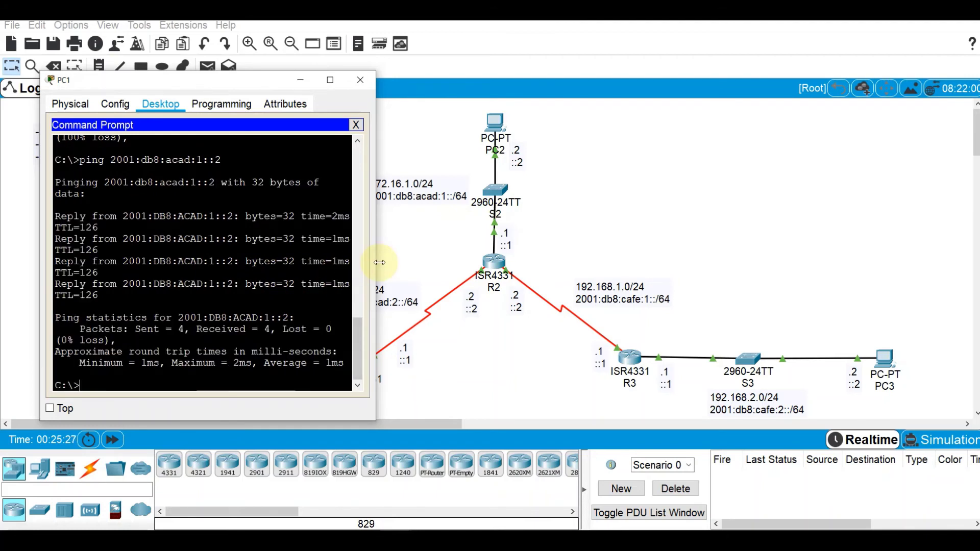
drag(376, 262, 451, 274)
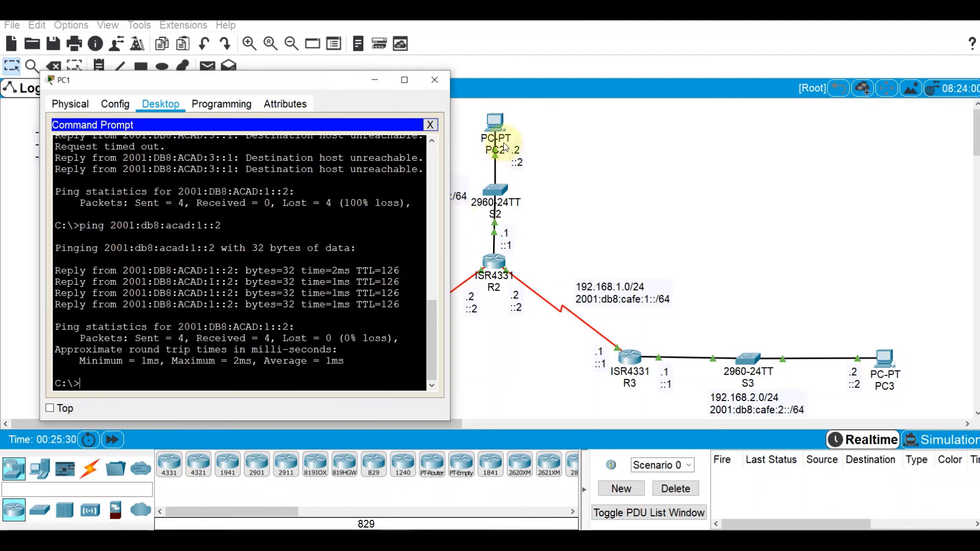
click(555, 142)
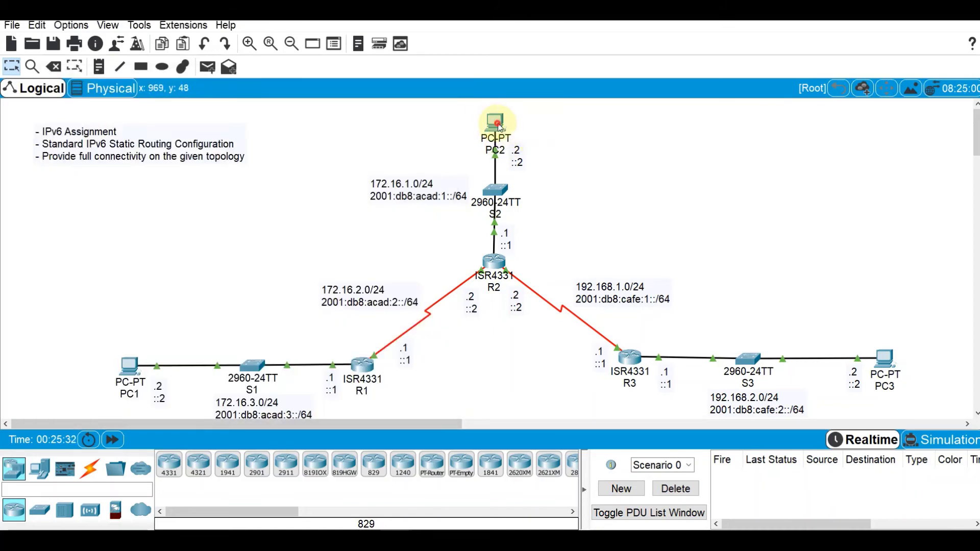
- Rerun ping 2001:db8:acad:3::2 from PC2's Command Prompt to test connectivity to PC1
click(494, 125)
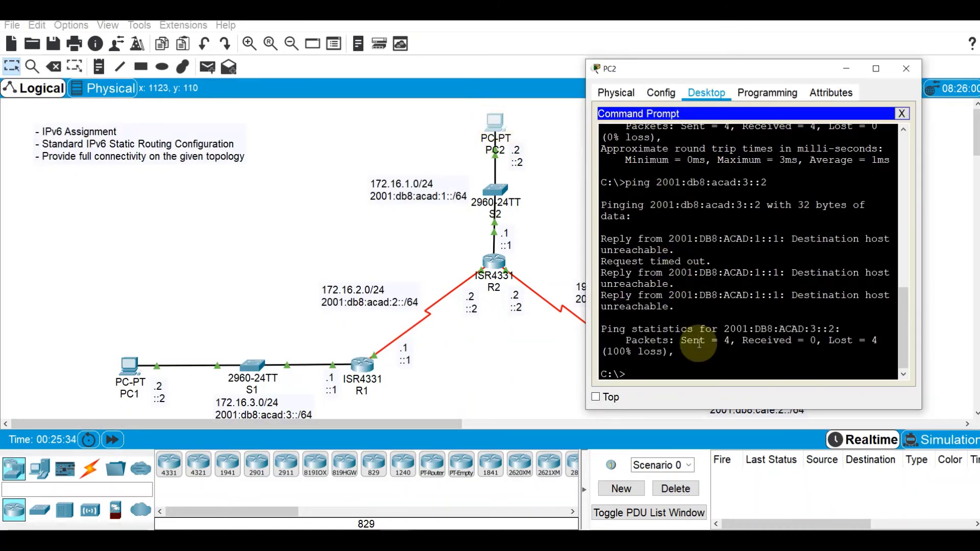
key(Up)
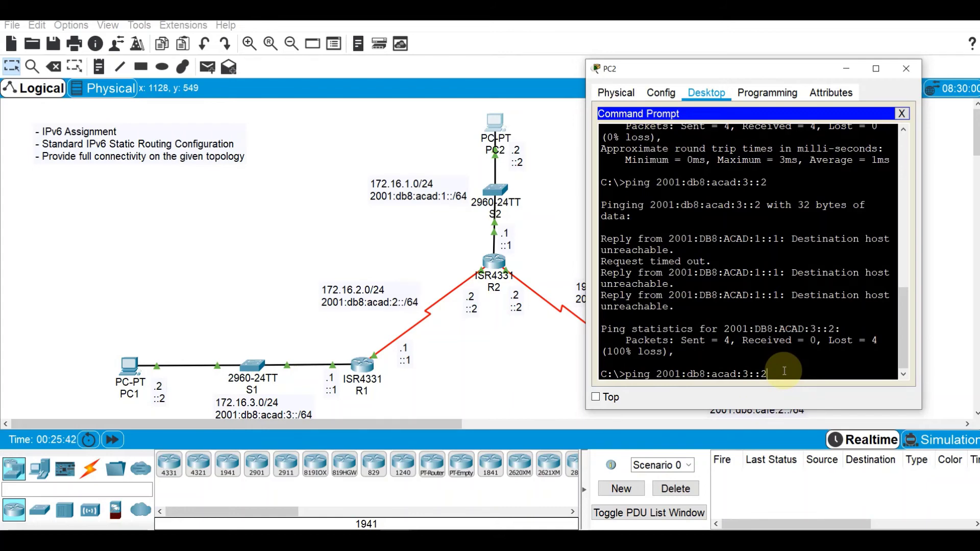
key(Return)
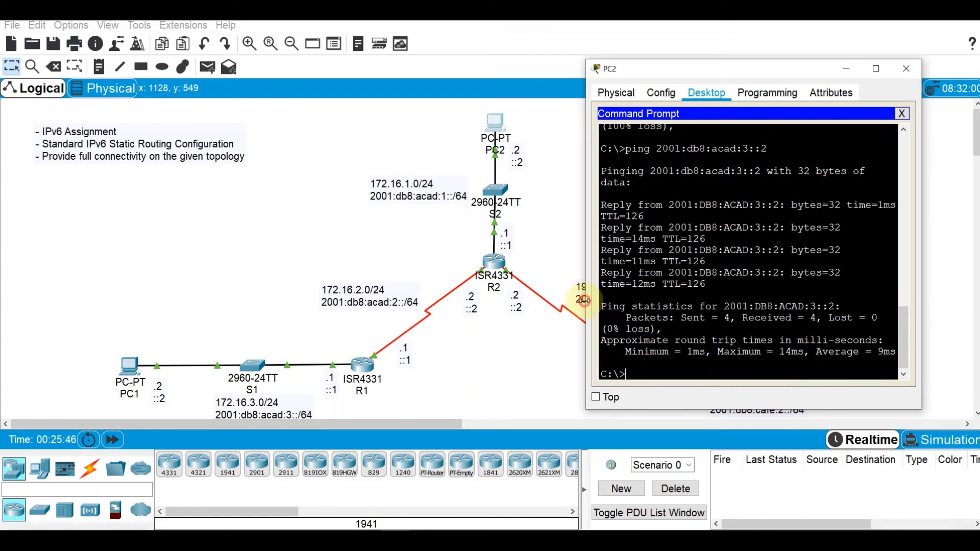
- Run ping 2001:db8:cafe:2::2 from PC1's Command Prompt to test connectivity to PC3
drag(584, 300, 527, 307)
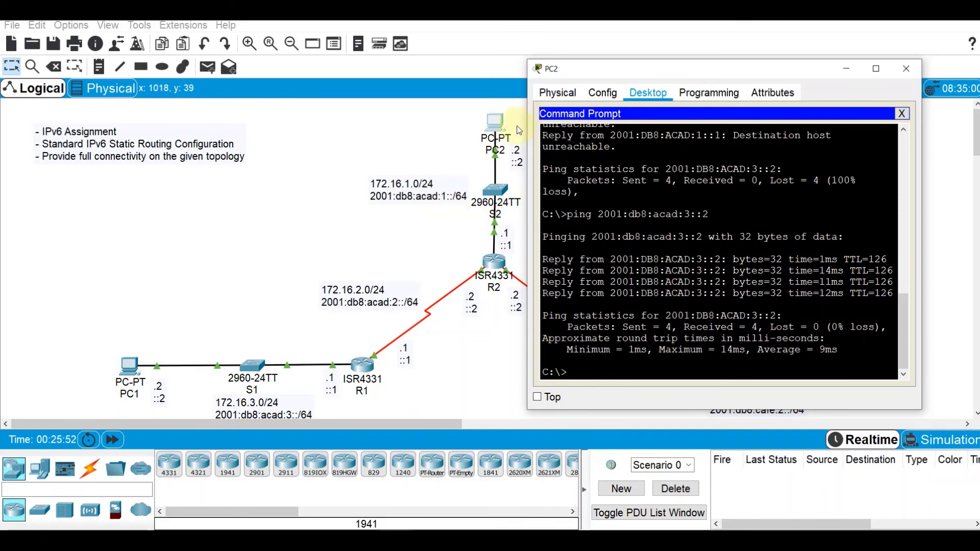
click(462, 348)
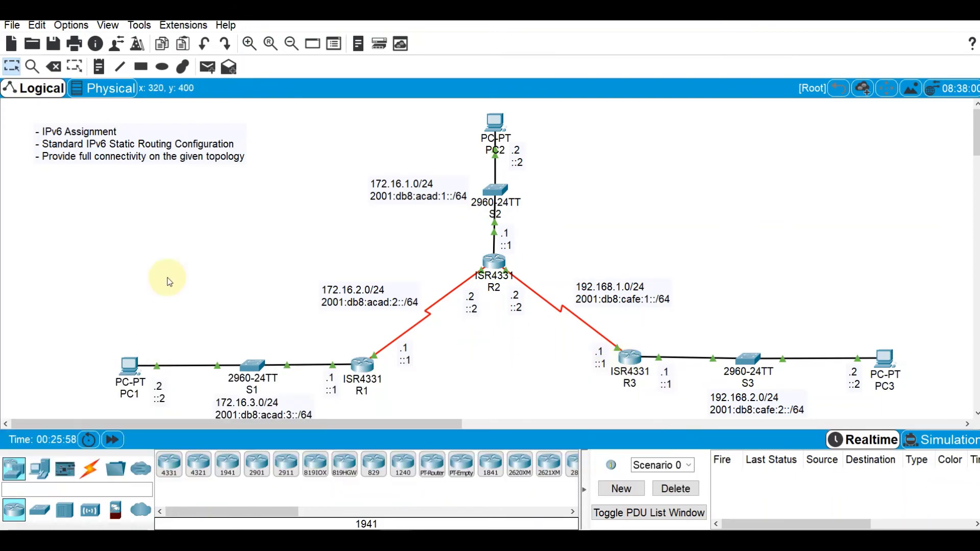
click(129, 367)
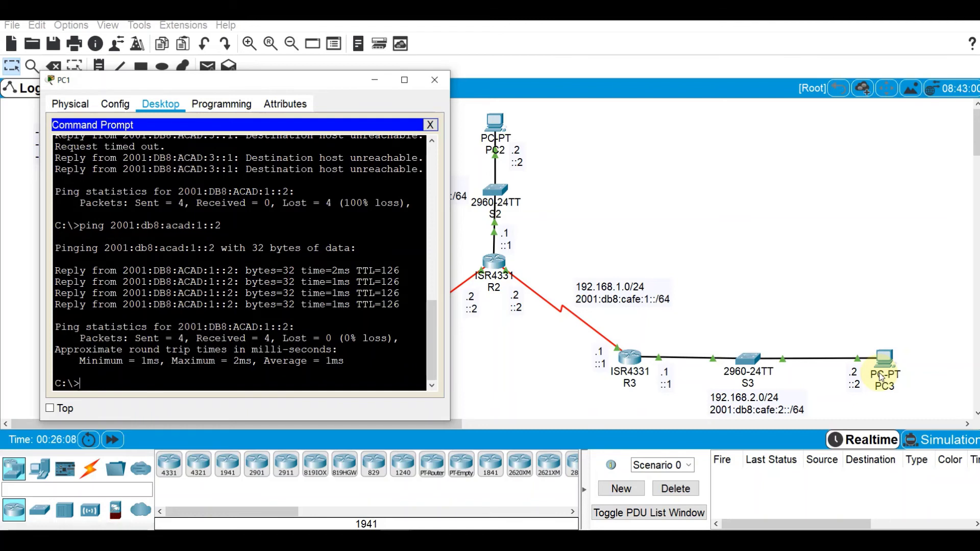
text(ping 2001:db)
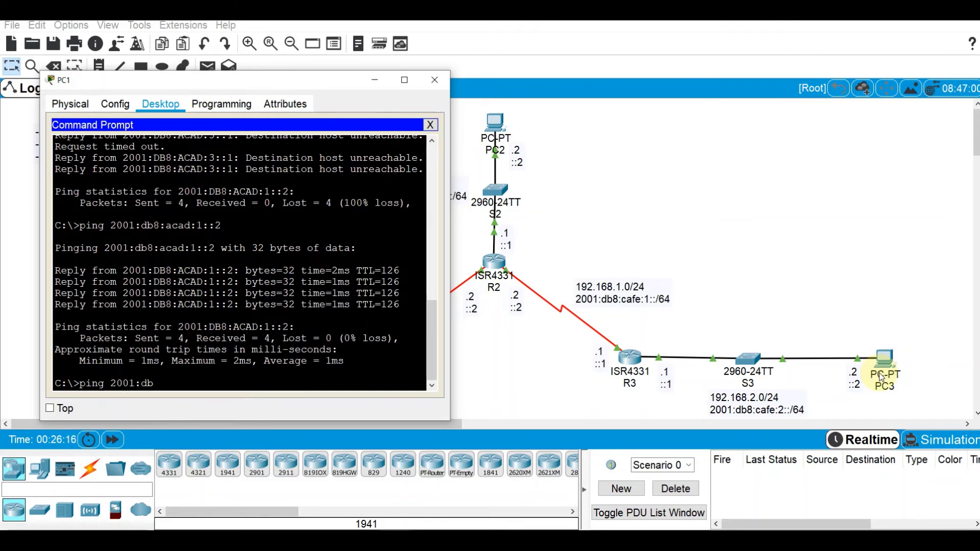
text(8)
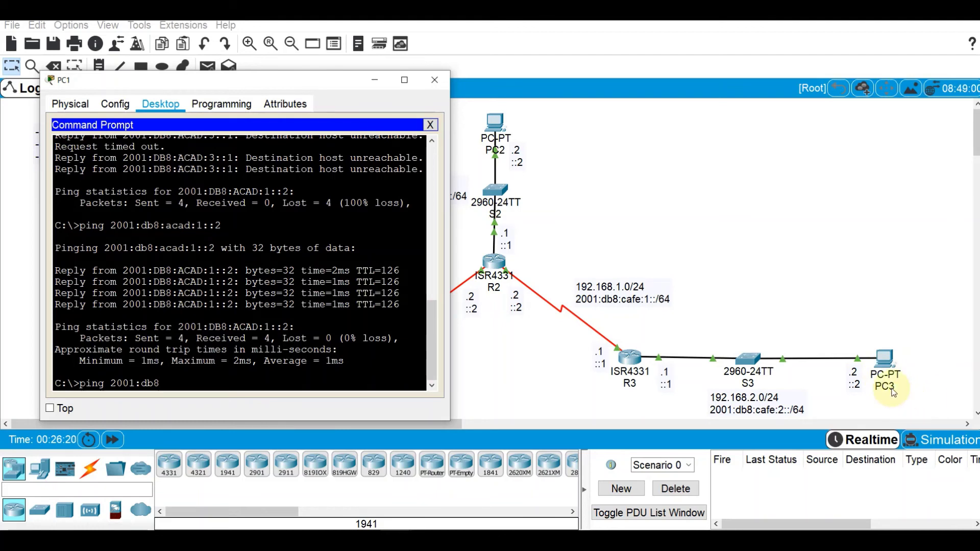
text(:cafe)
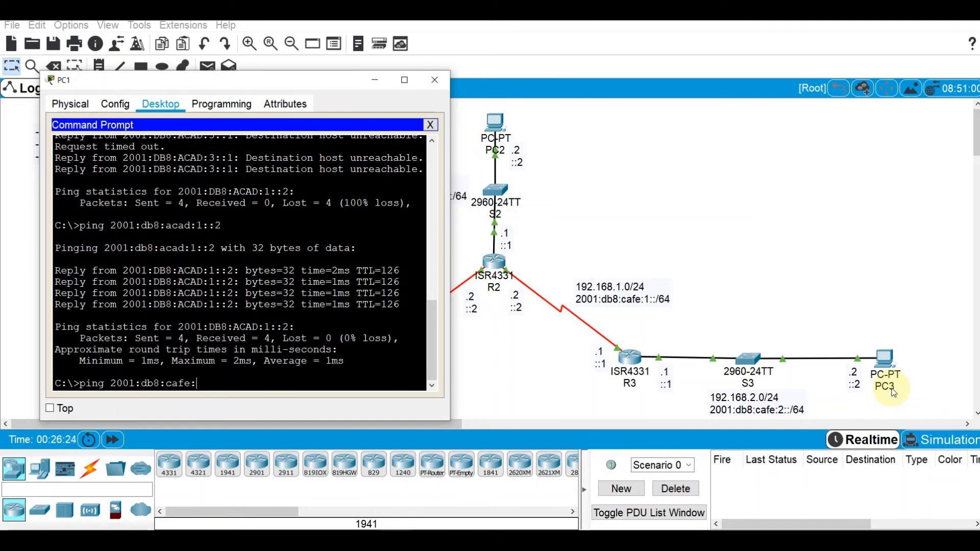
text(:2::2)
key(Return)
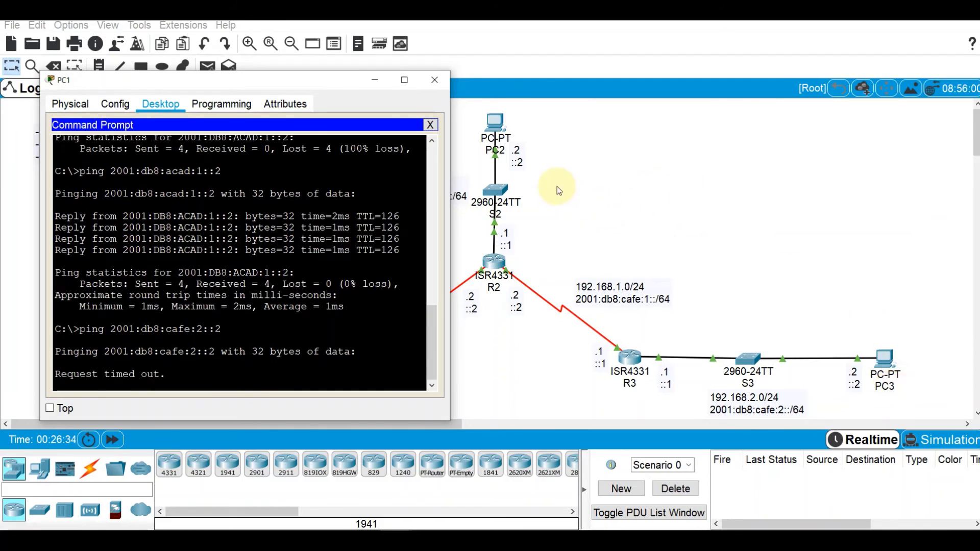
- Run ping 2001:db8:cafe:2::2 from PC2's Command Prompt to test connectivity to PC3
click(536, 154)
click(495, 126)
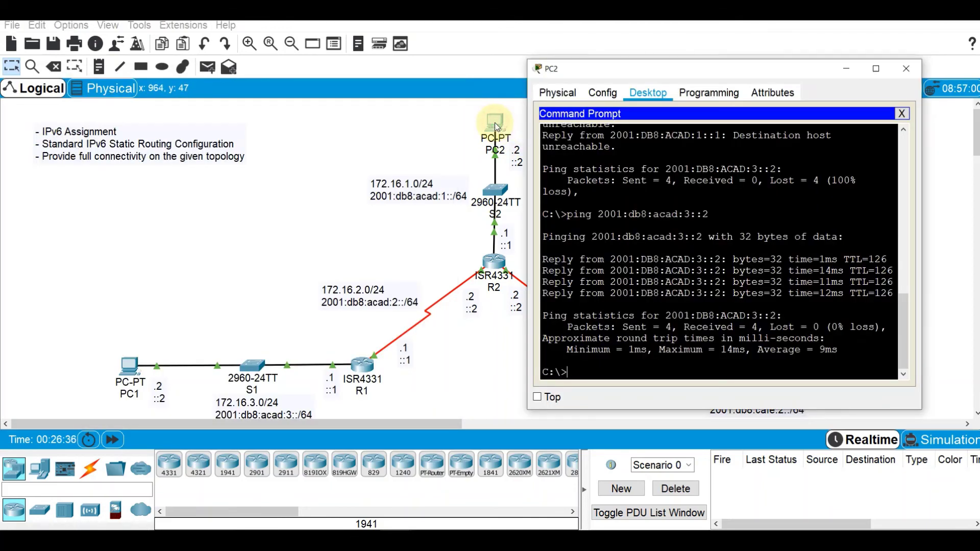
drag(715, 75, 260, 71)
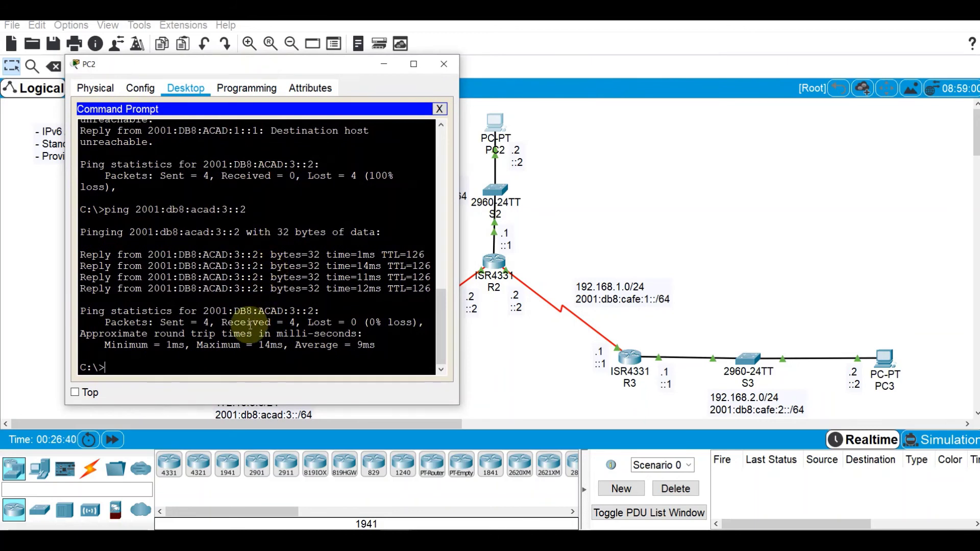
text(ping 2001:db8:cafe)
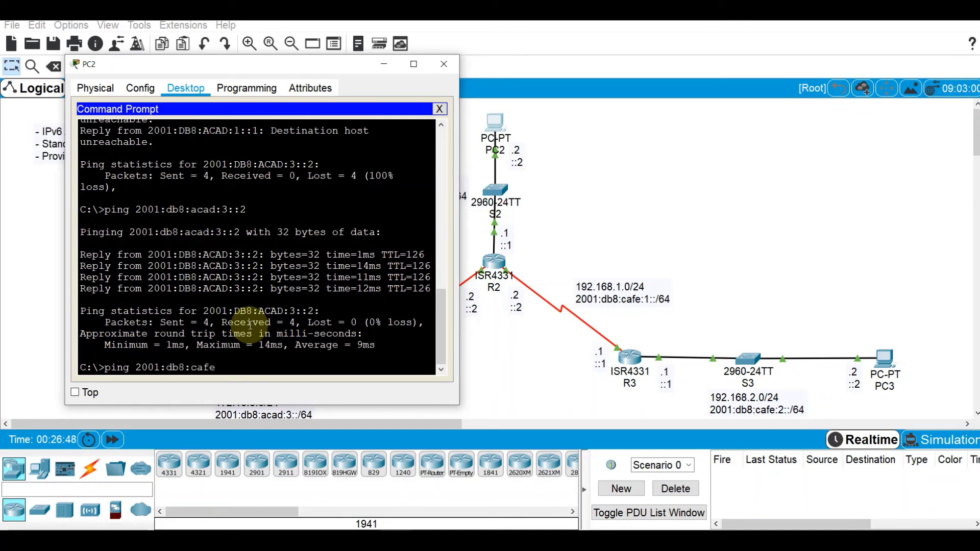
text(:2::2)
key(Return)
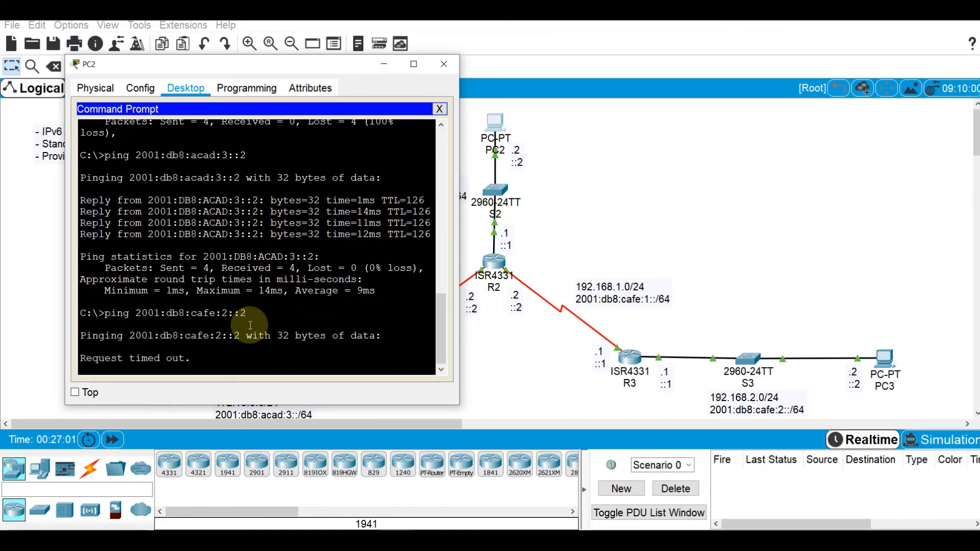
click(524, 364)
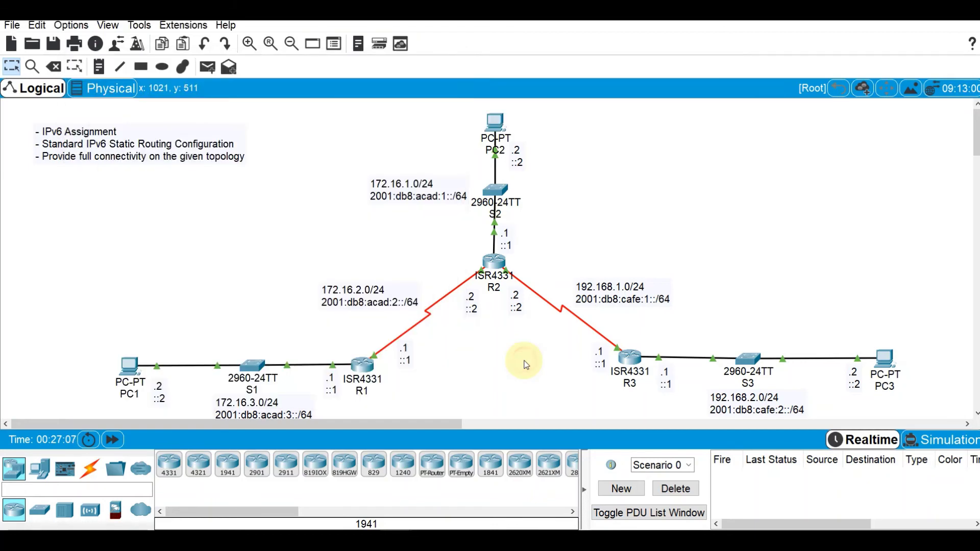
- Open R3's command line and enter global configuration mode with en and conf t
click(624, 358)
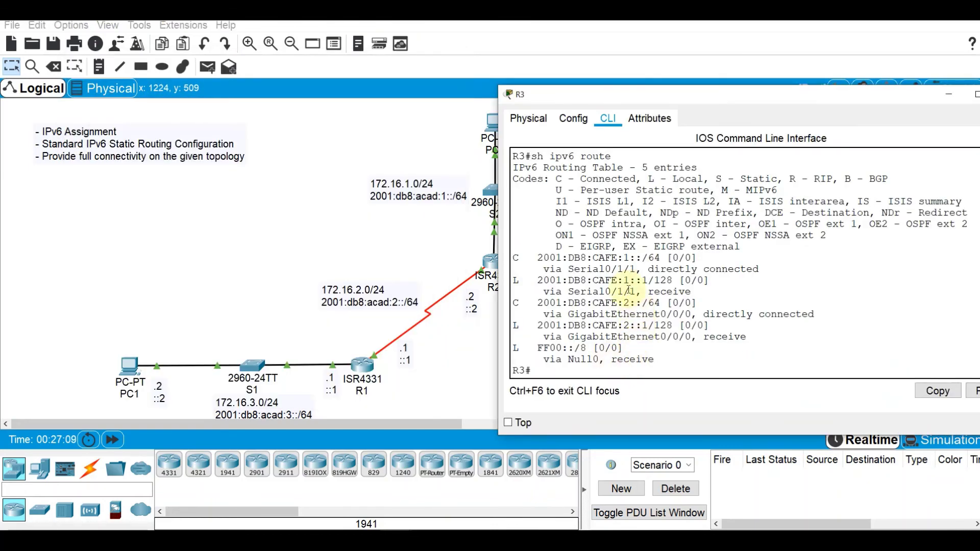
drag(584, 96, 665, 75)
key(Return)
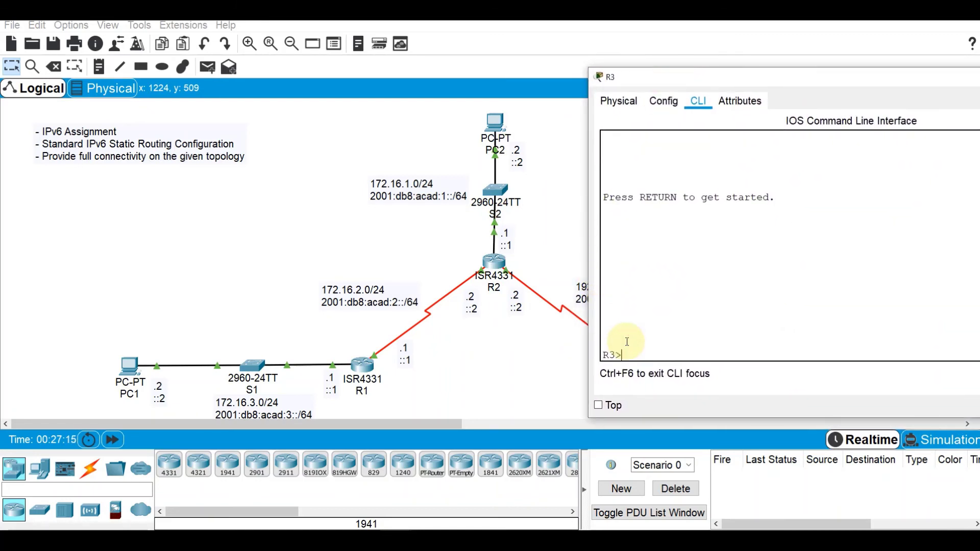
text(en)
key(Return)
text(conf t)
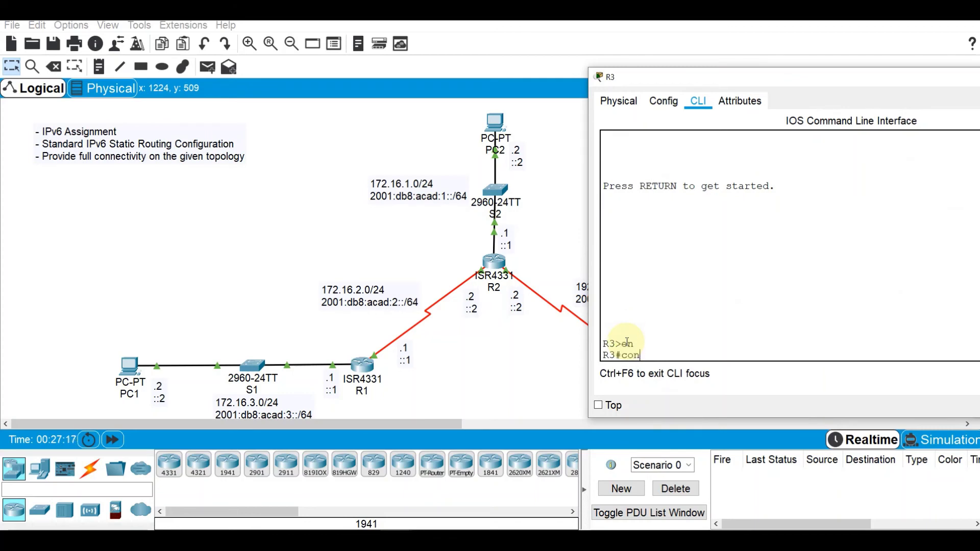
key(Return)
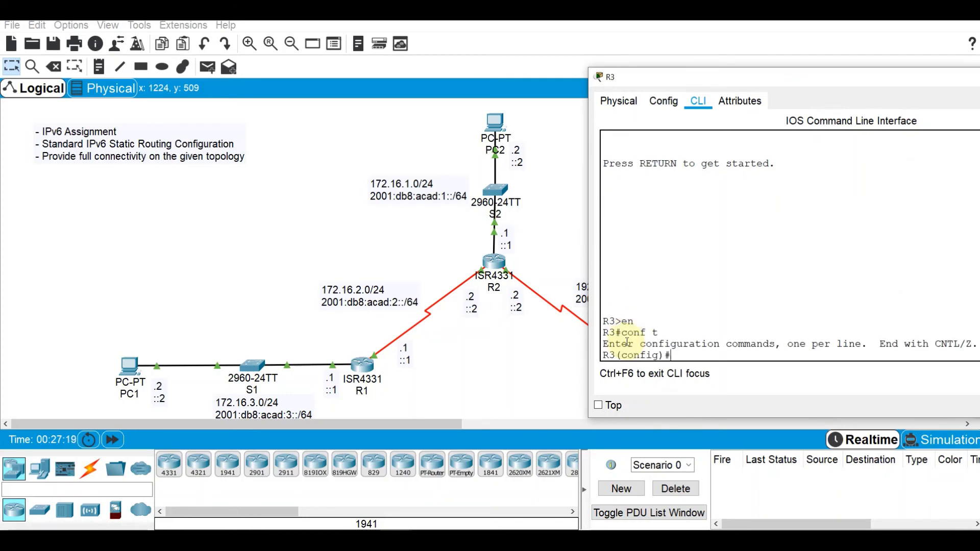
- Add R3's static route to R1's LAN with ipv6 route 2001:db8:acad:3::/64 2001:db8:cafe:1::2
text(ipv6 route)
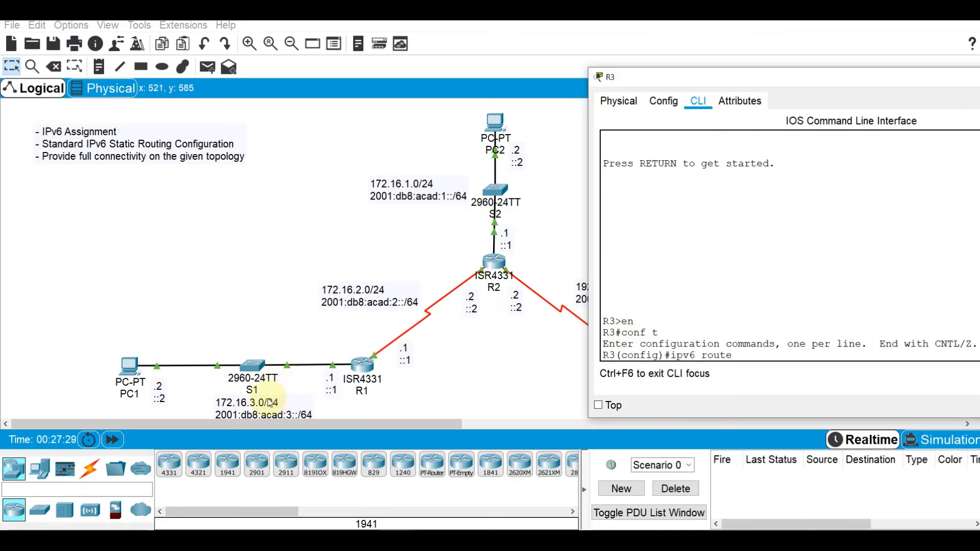
text(2001:db8:acad:3::/6)
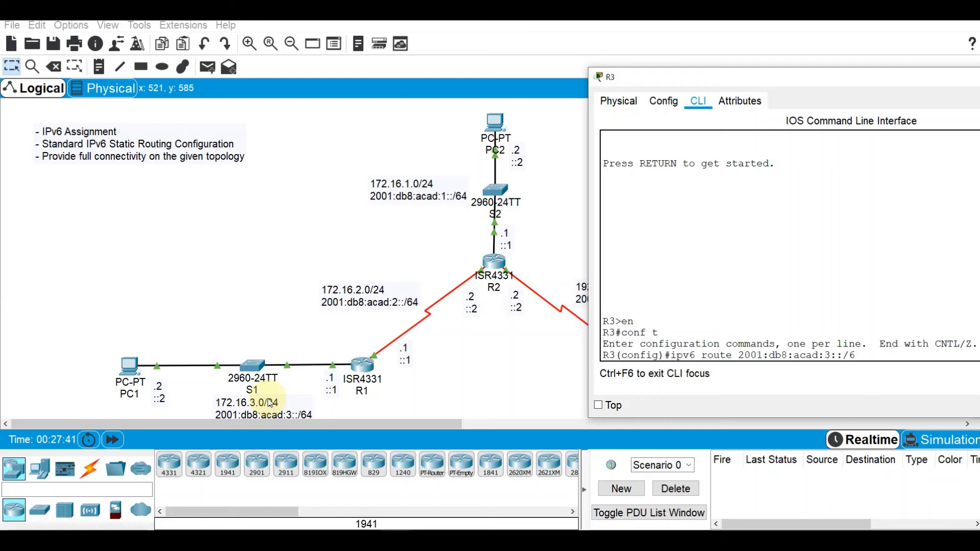
text(4)
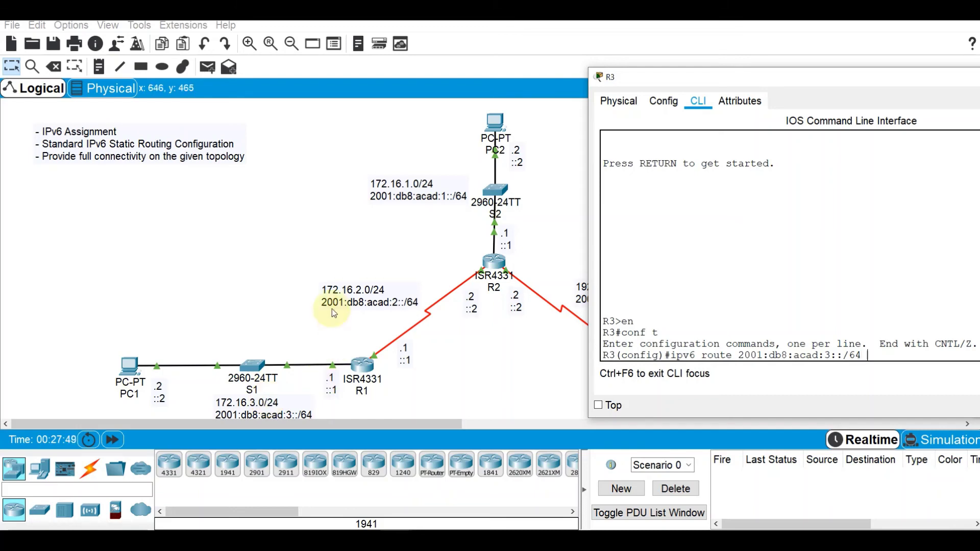
click(791, 83)
drag(793, 83, 222, 75)
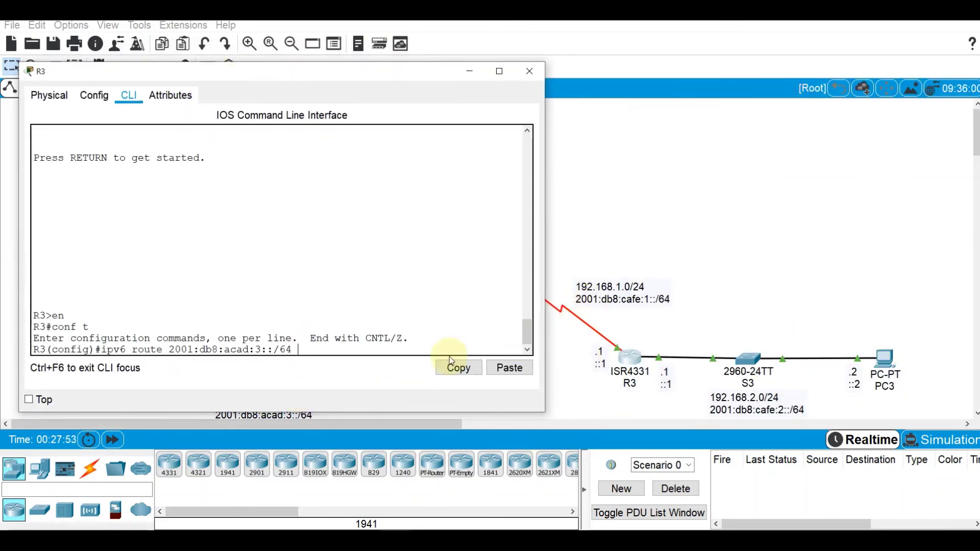
text(2001)
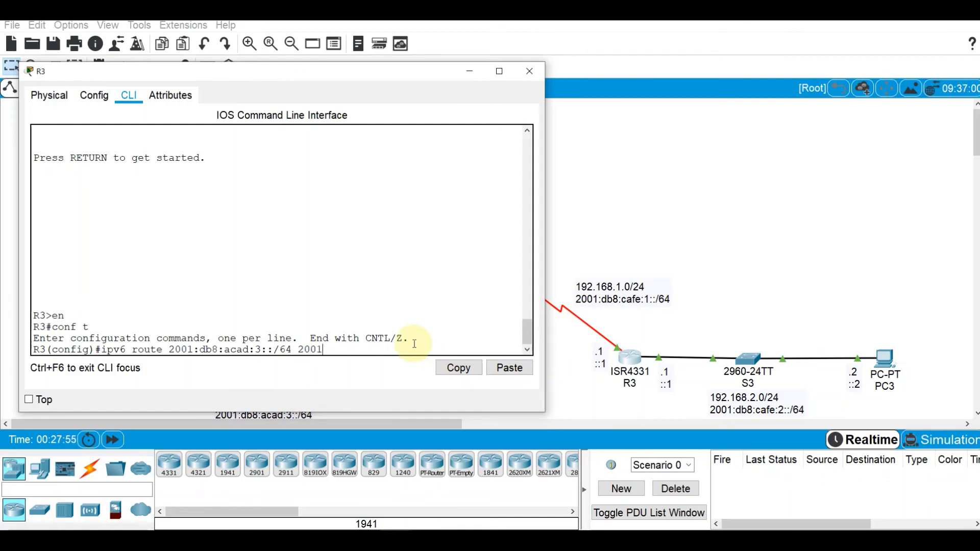
text(:db8:cafe:)
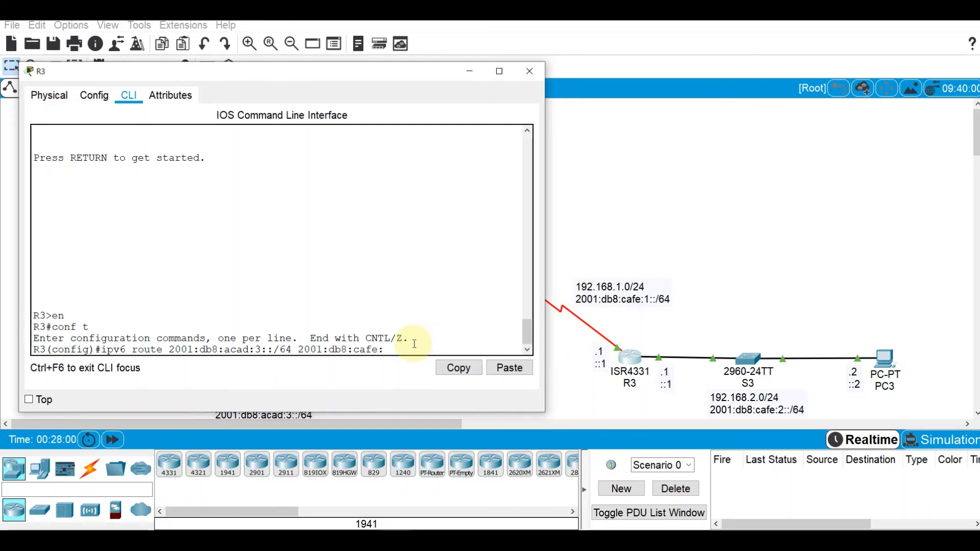
text(1::2)
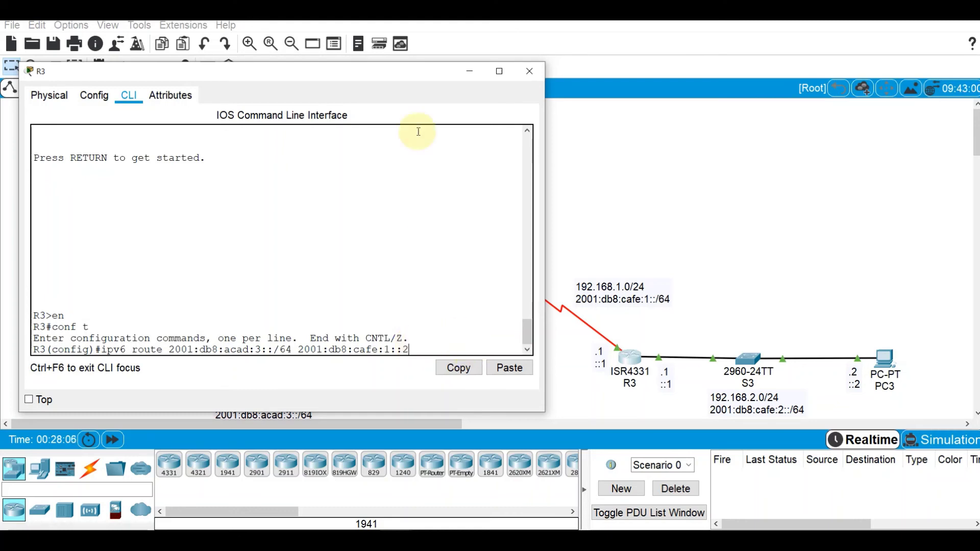
drag(440, 72, 371, 76)
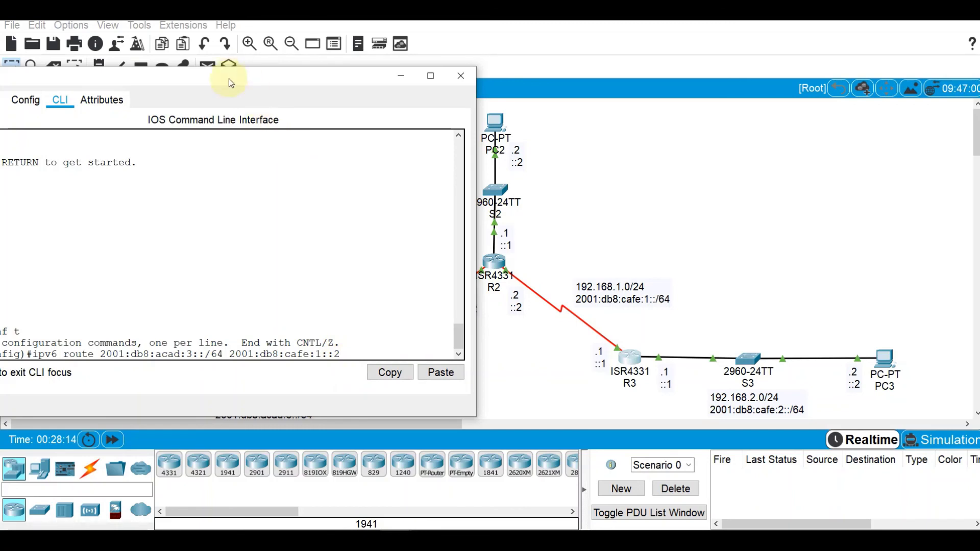
drag(231, 83, 451, 71)
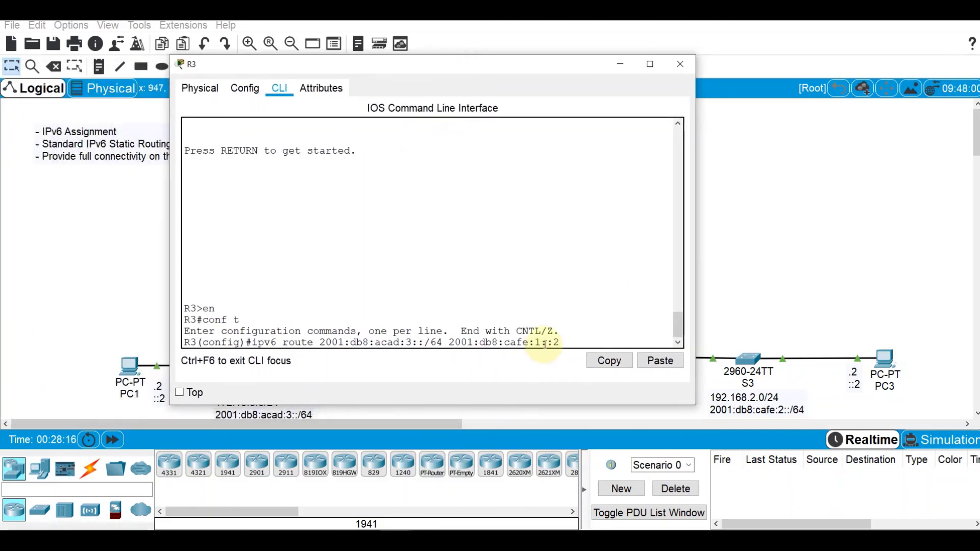
key(Return)
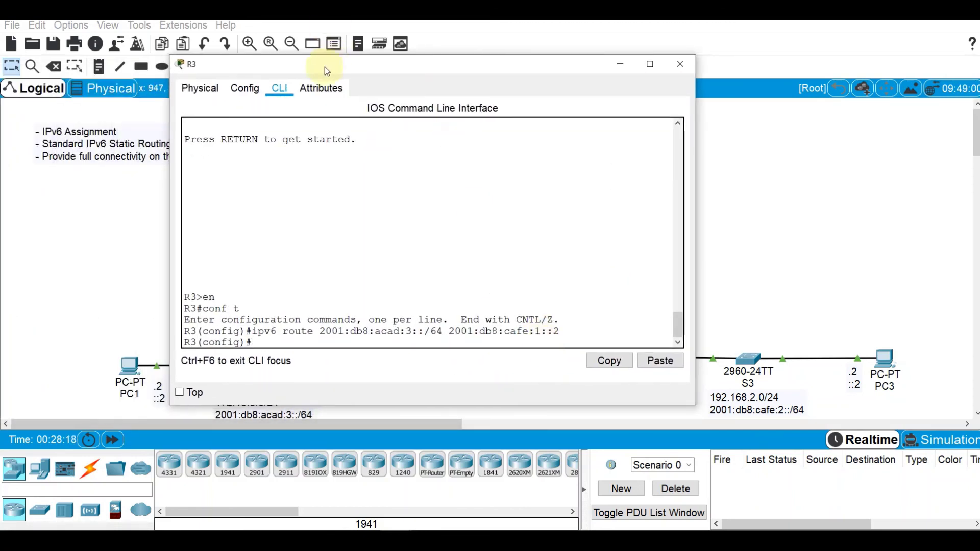
- Add R3's static route to the R1–R2 link network with ipv6 route 2001:db8:acad:2::/64 2001:db8:cafe:1::2
drag(318, 67, 685, 89)
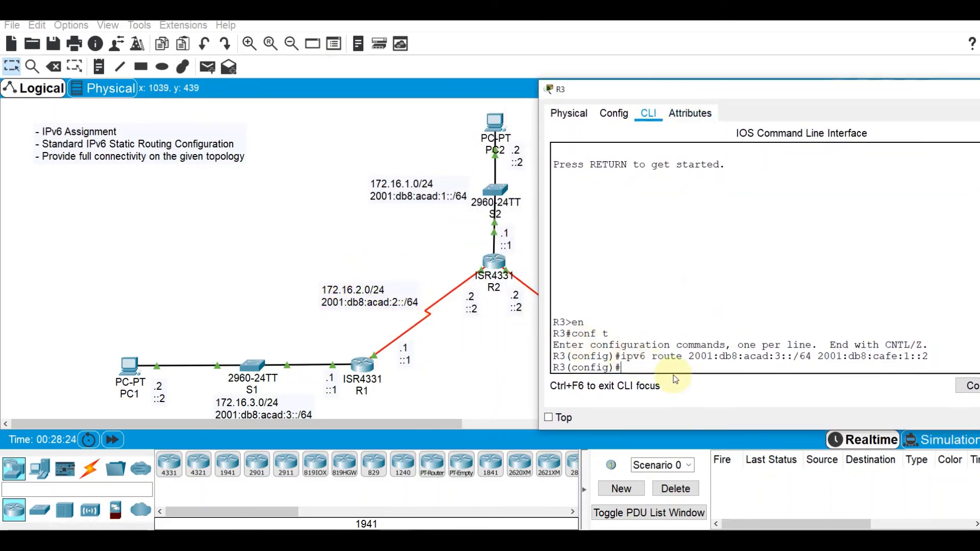
key(Up)
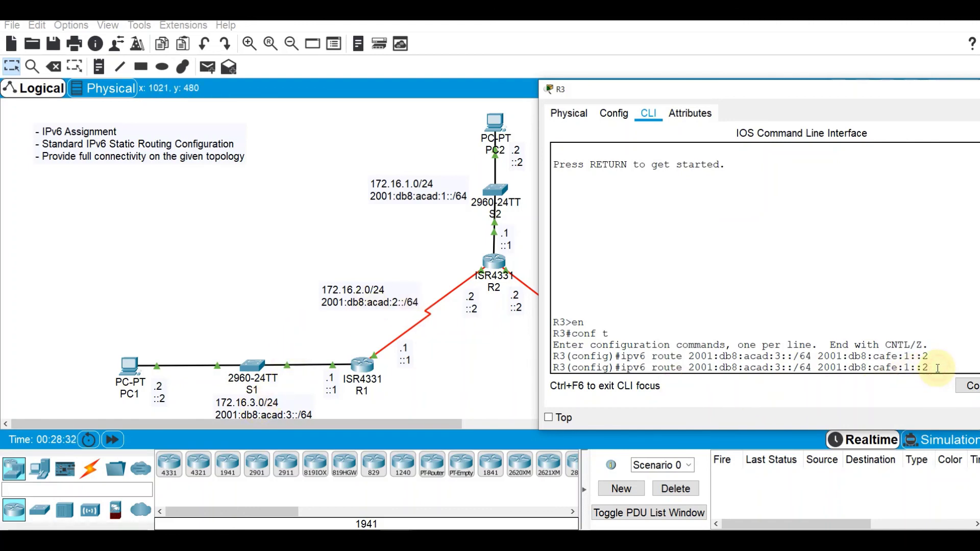
key(Left)
key(Left)
key(Left)
key(Left)
key(Left)
key(Left)
key(Left)
key(Left)
key(Left)
key(Left)
key(Left)
key(Left)
key(Left)
key(Left)
key(Left)
key(BackSpace)
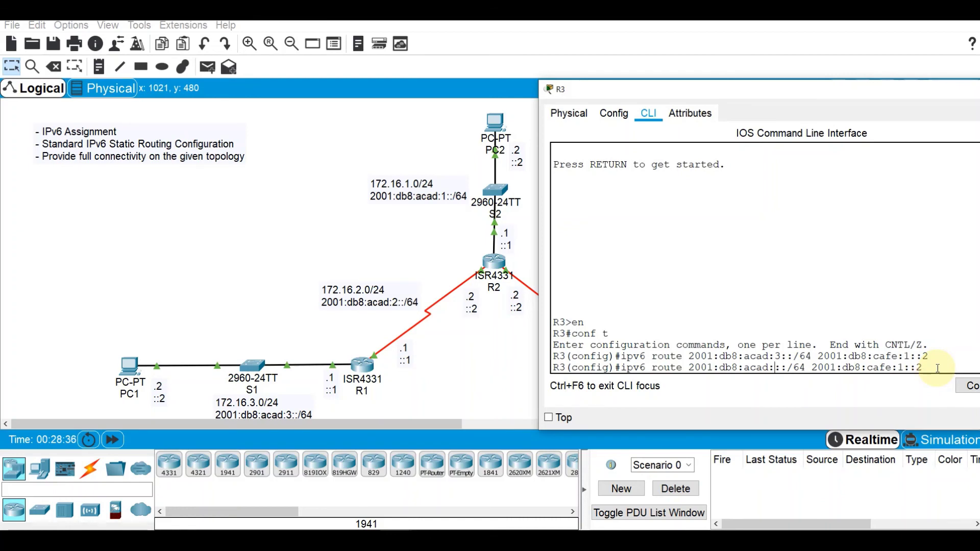
text(2)
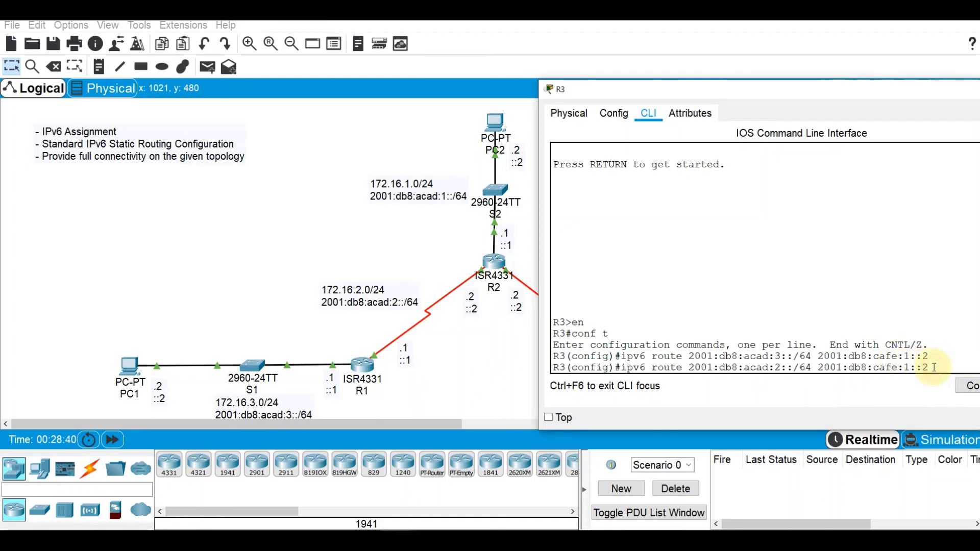
key(Return)
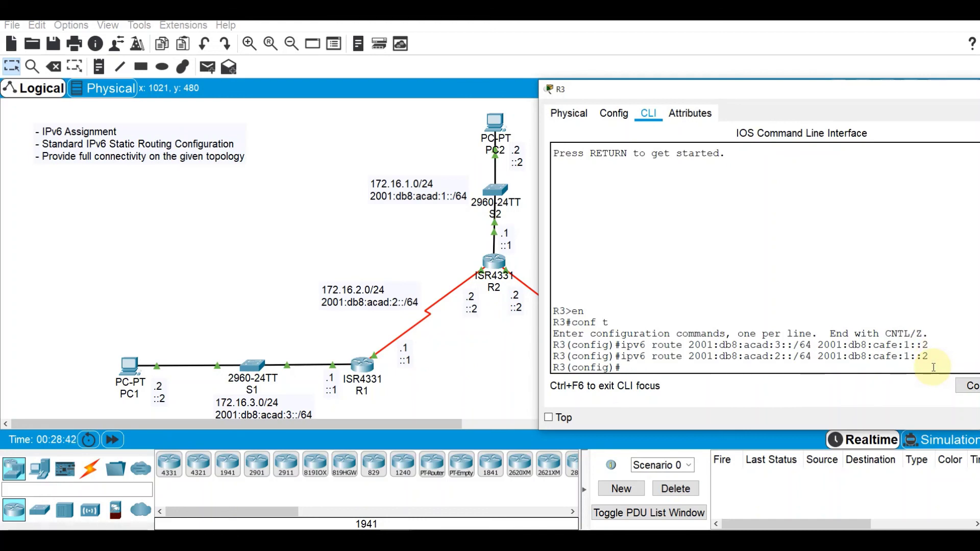
- Add R3's static route to R2's LAN with ipv6 route 2001:db8:acad:1::/64 2001:db8:cafe:1::2
key(Up)
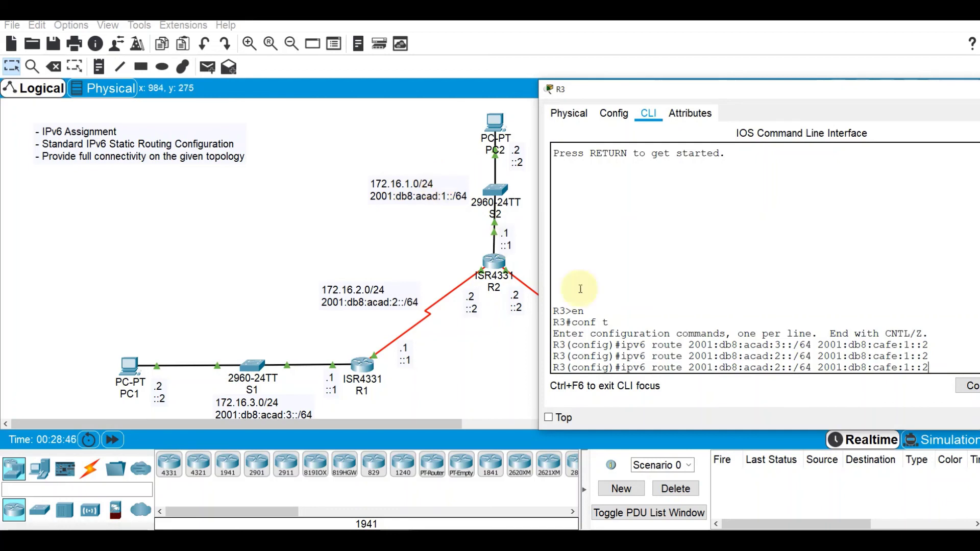
click(778, 368)
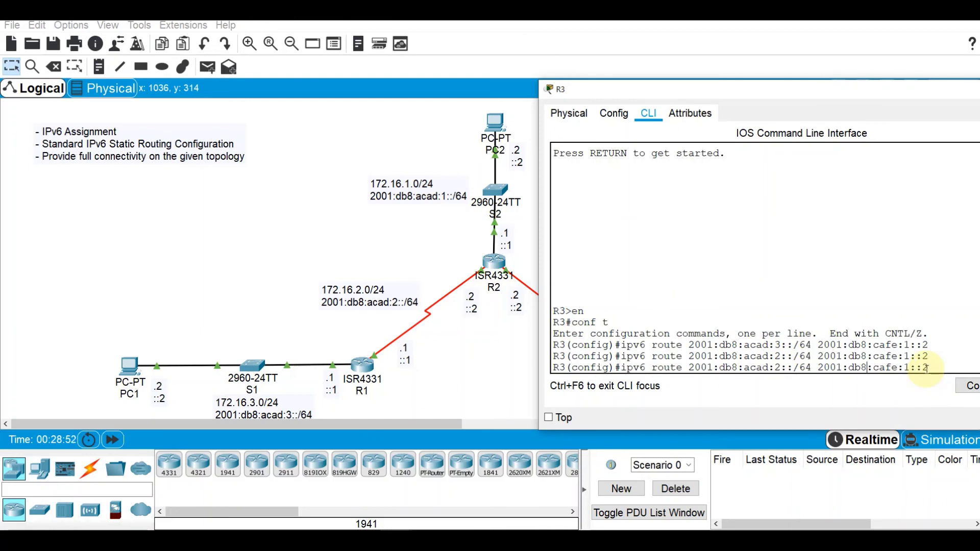
key(BackSpace)
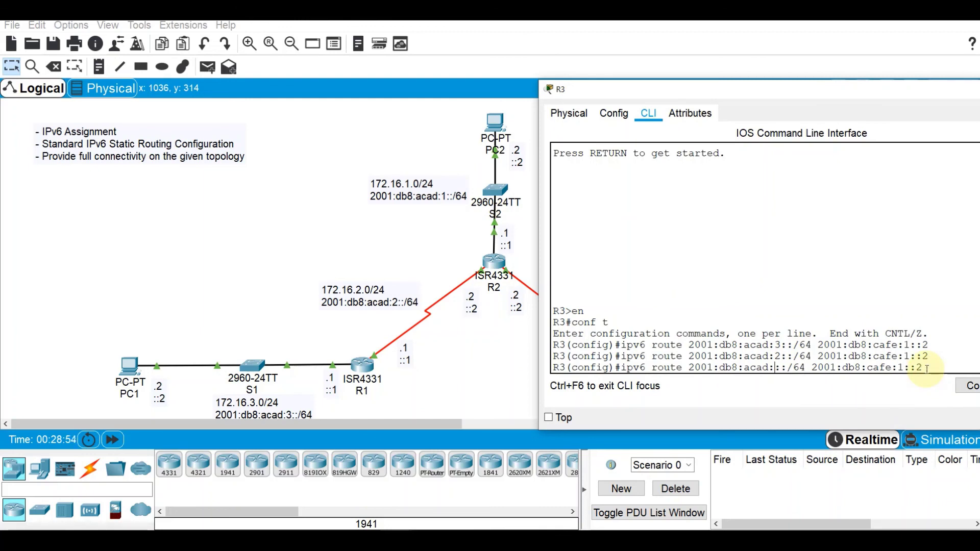
text(1:)
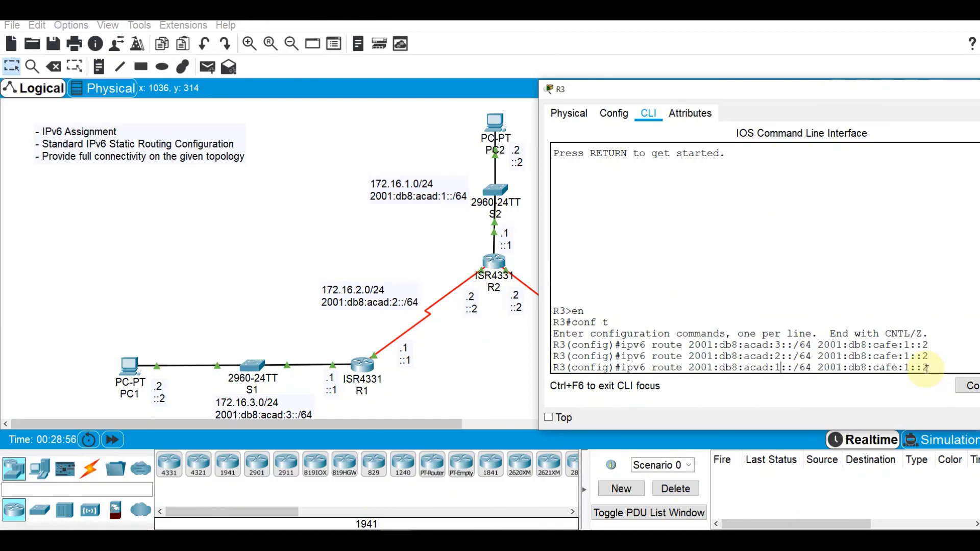
key(Return)
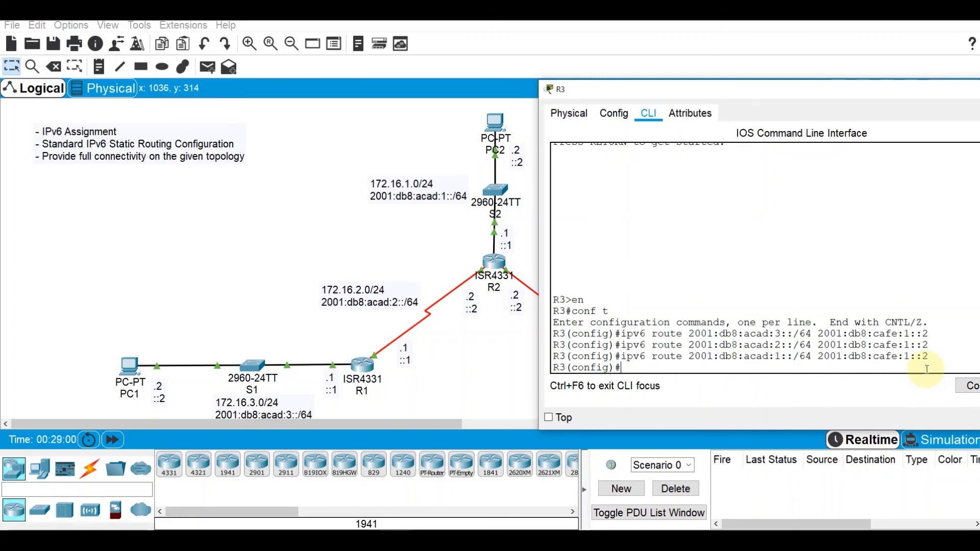
- Display R3's IPv6 routing table with do sh ipv6 route and check its static route entries
text(do sh ip)
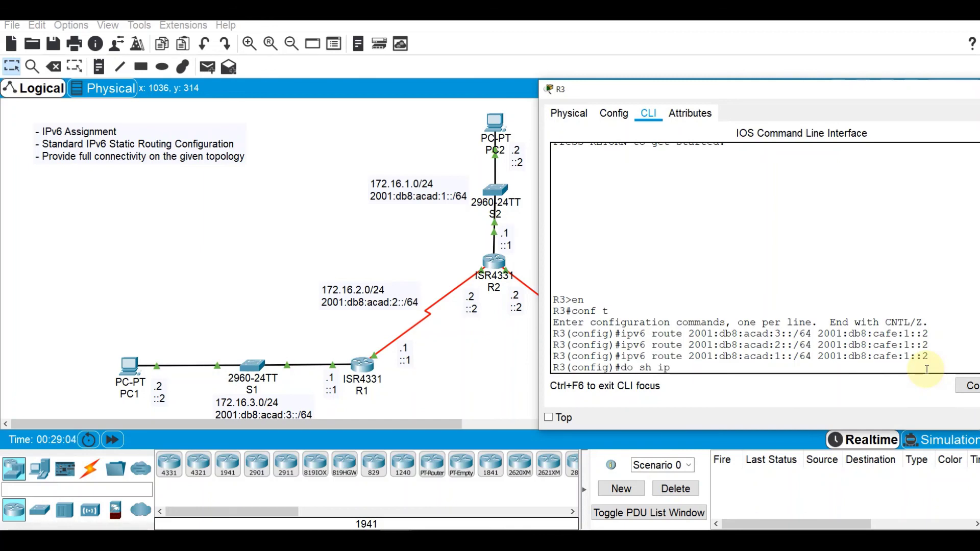
text(v6 rout)
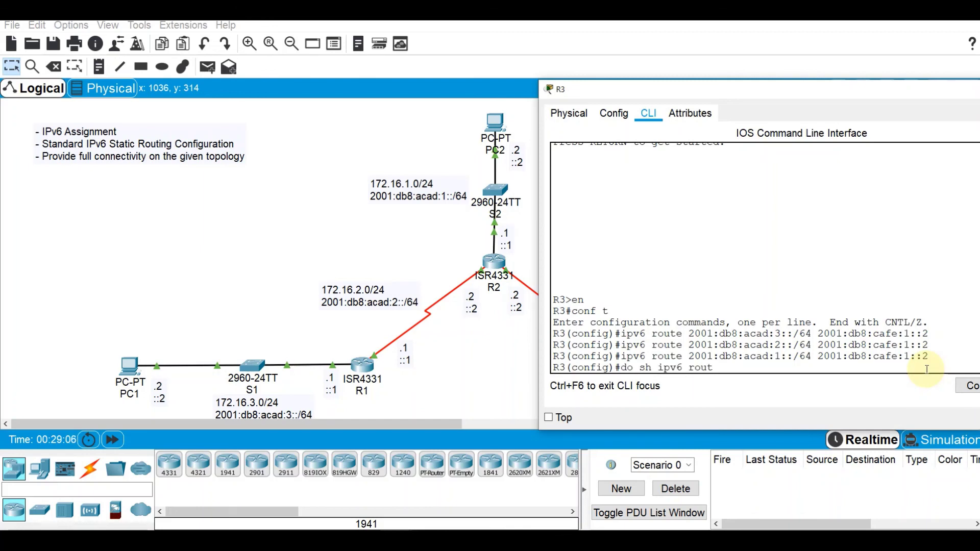
text(e)
key(Return)
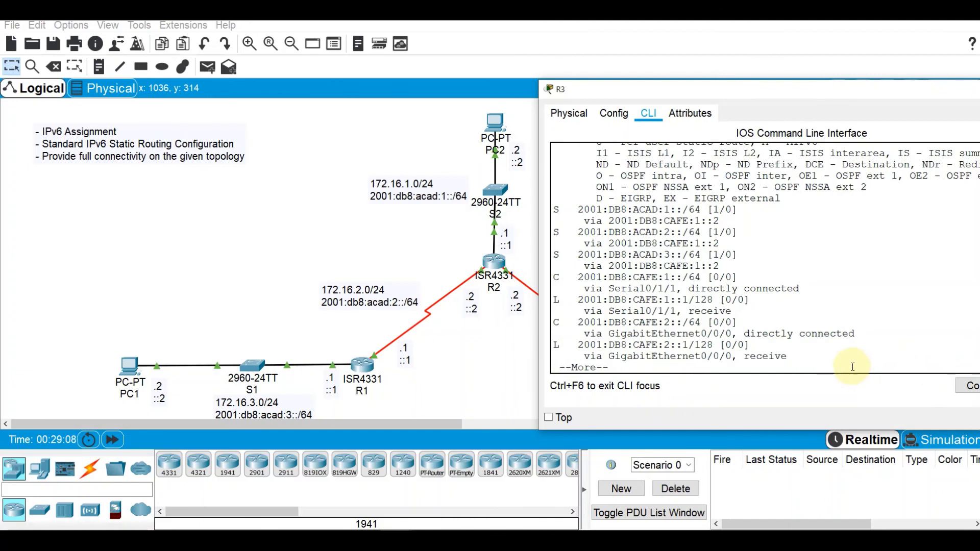
drag(536, 282, 450, 282)
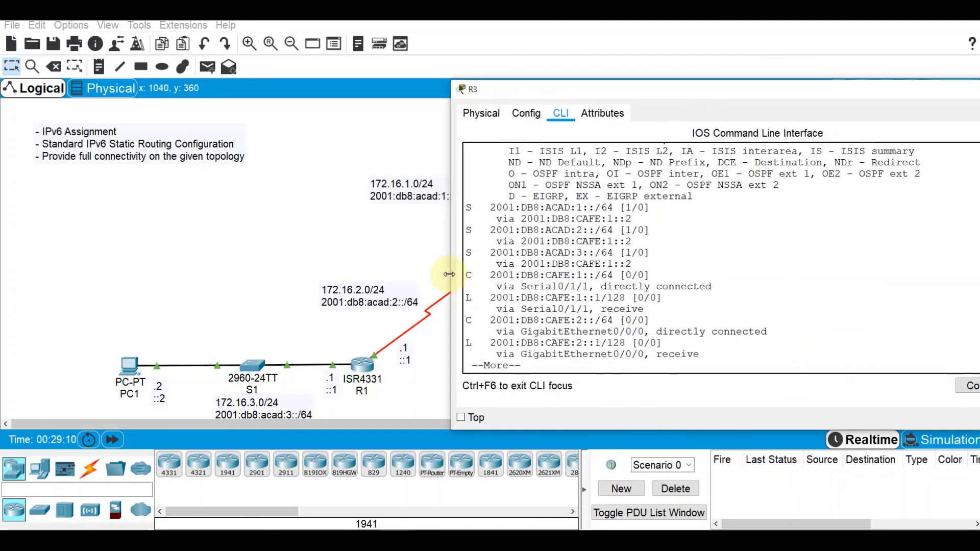
drag(466, 208, 633, 266)
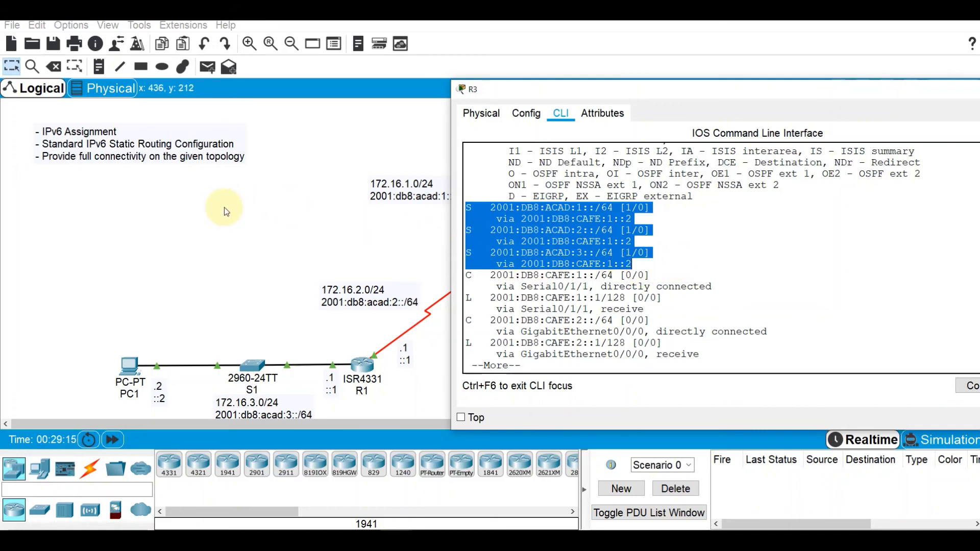
click(271, 211)
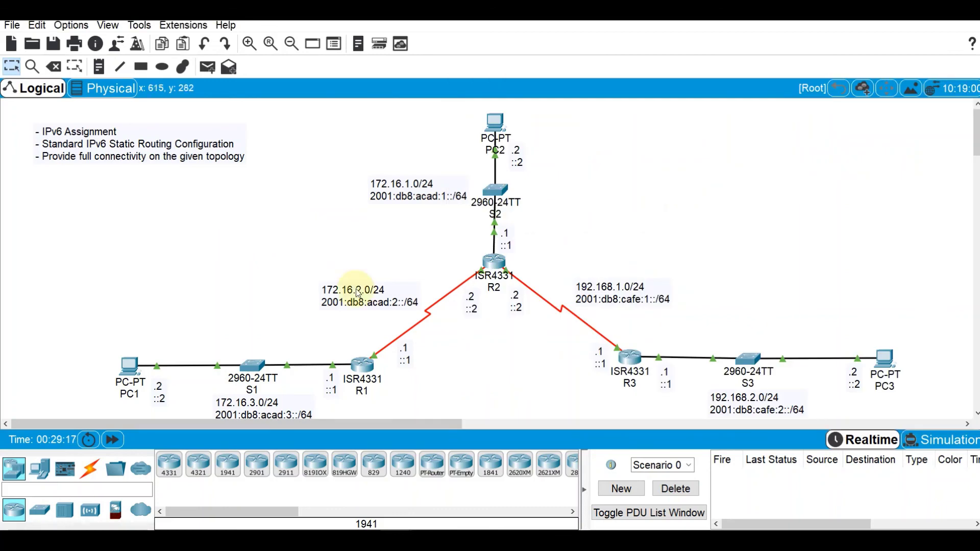
- Repeat ping 2001:db8:cafe:2::2 from PC1's Command Prompt to test connectivity to PC3
click(129, 366)
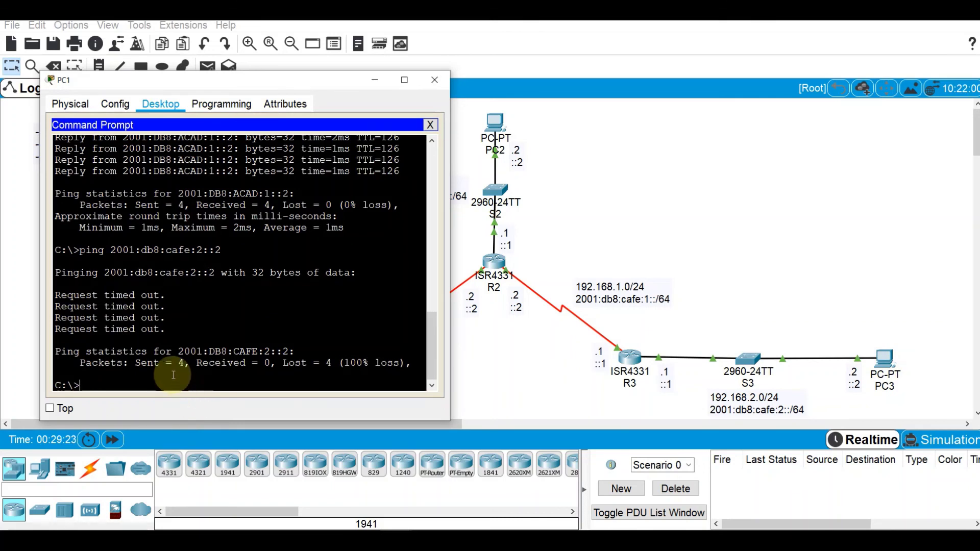
key(Up)
key(Return)
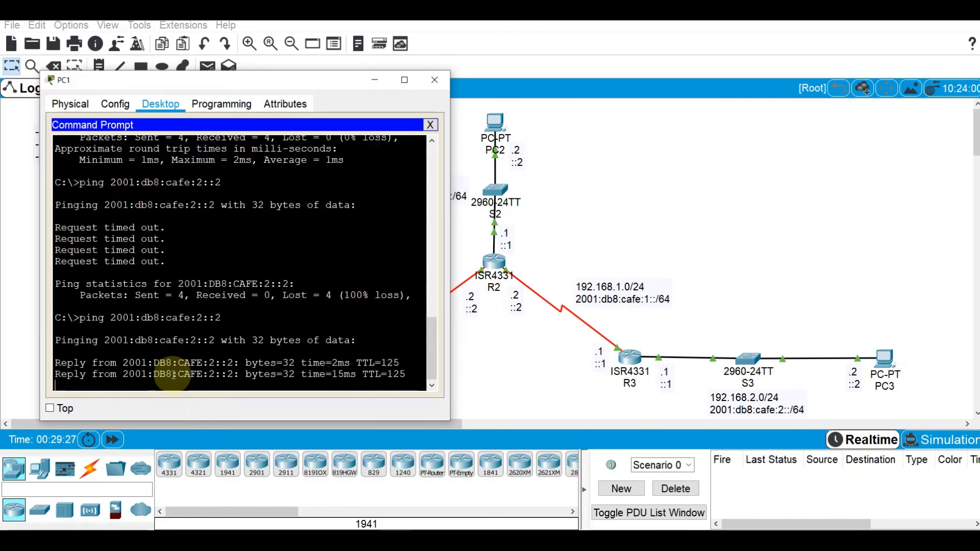
click(584, 180)
- Repeat ping 2001:db8:cafe:2::2 from PC2's Command Prompt to retest connectivity to PC3
click(497, 122)
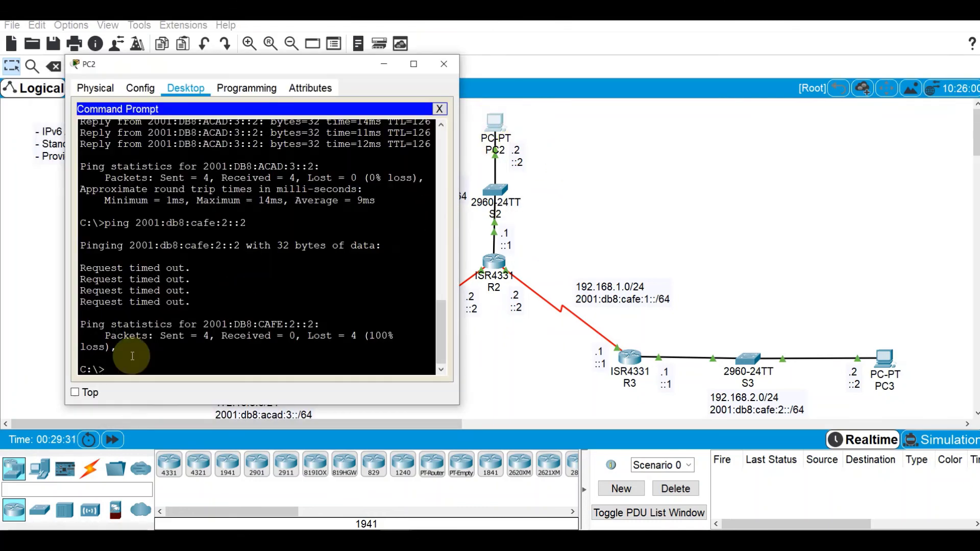
key(Up)
key(Return)
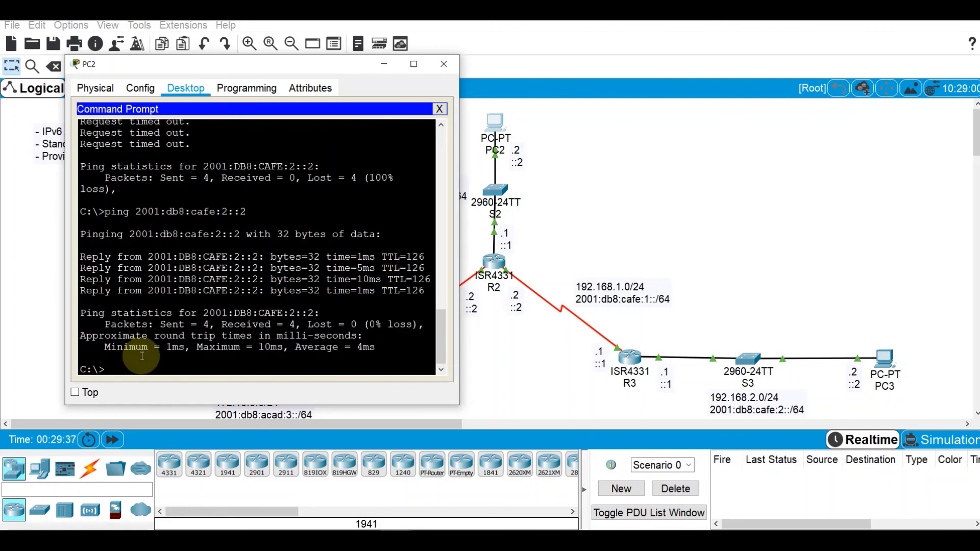
click(611, 240)
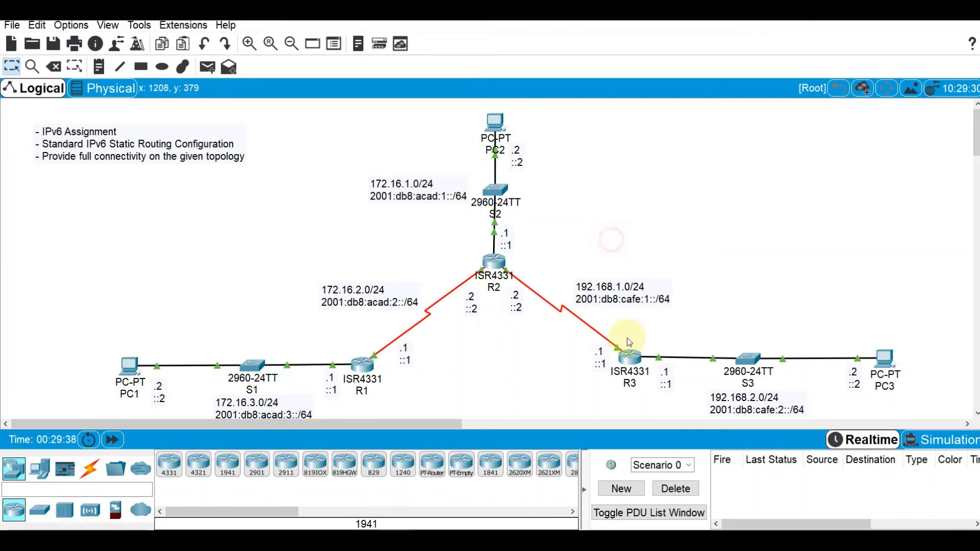
- Run ping 2001:db8:acad:3::2 from PC3's Command Prompt to test connectivity to PC1, widening the window to read the replies
click(889, 368)
drag(515, 91, 792, 73)
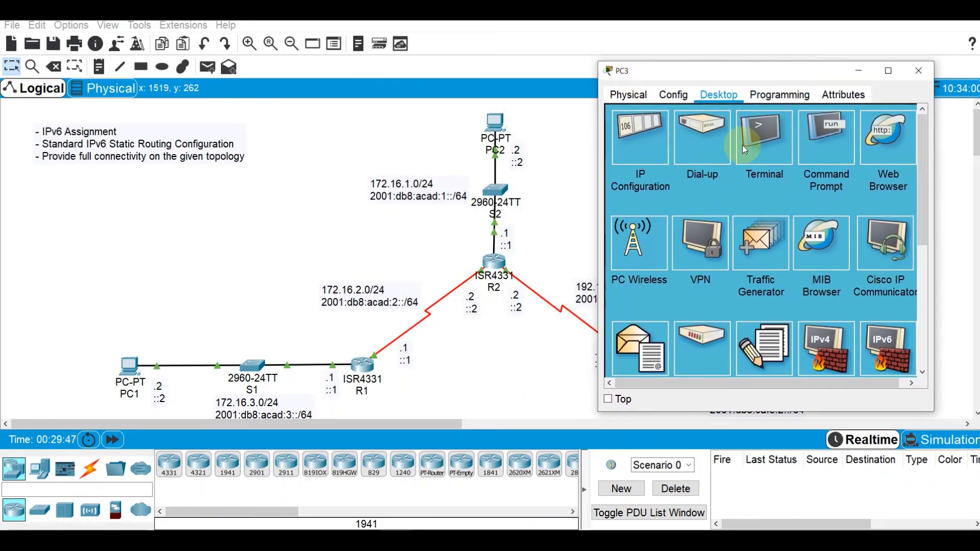
click(826, 140)
scroll(673, 365, down, 3)
scroll(673, 364, down, 5)
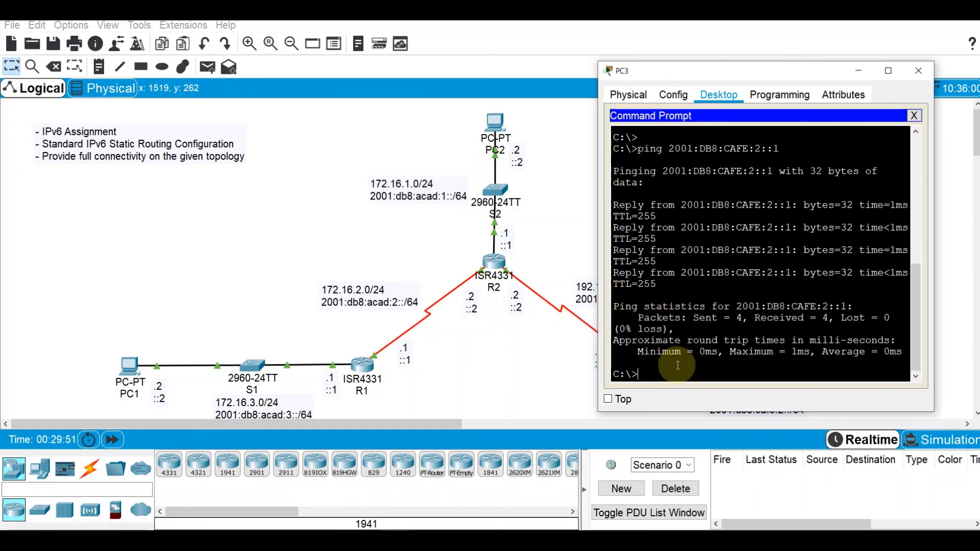
text(ping 2001:db8:acad:)
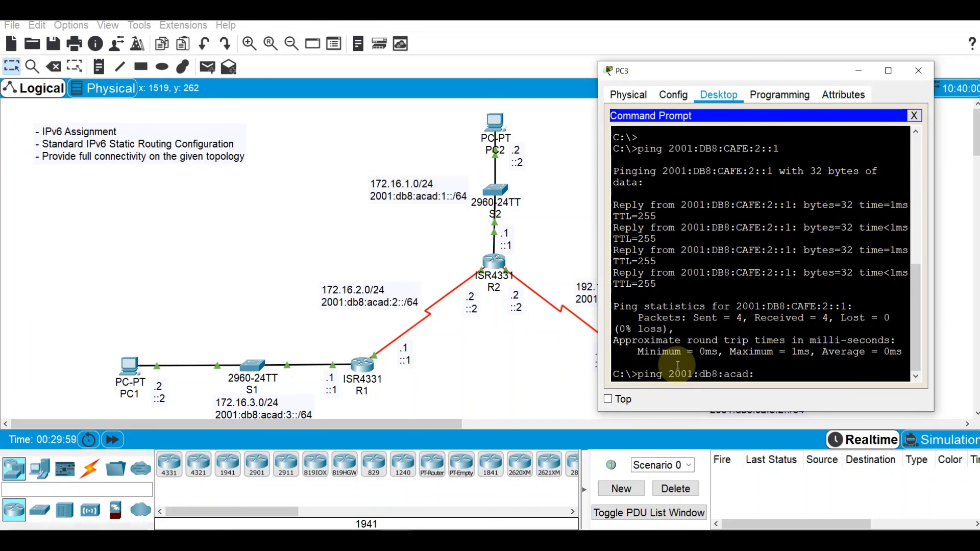
text(3::2)
key(Return)
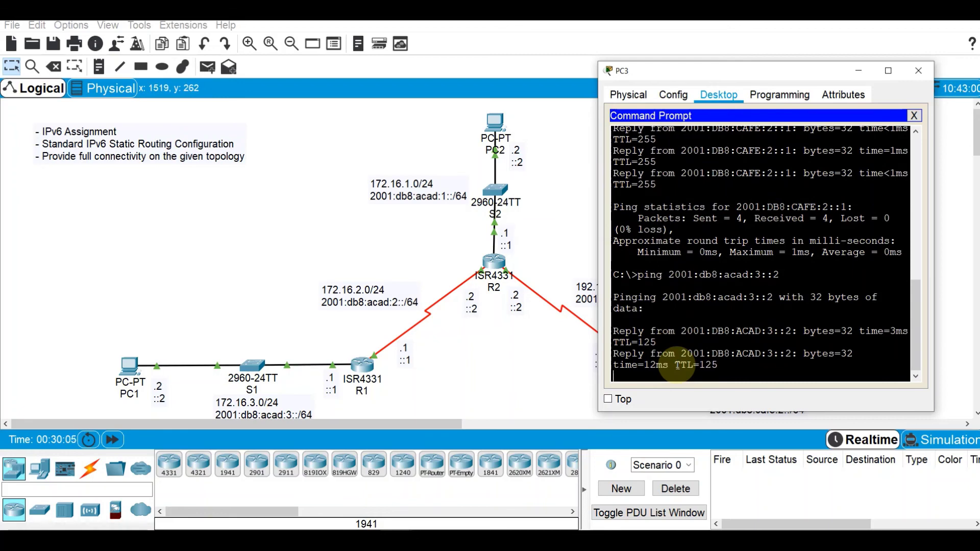
drag(599, 339, 541, 340)
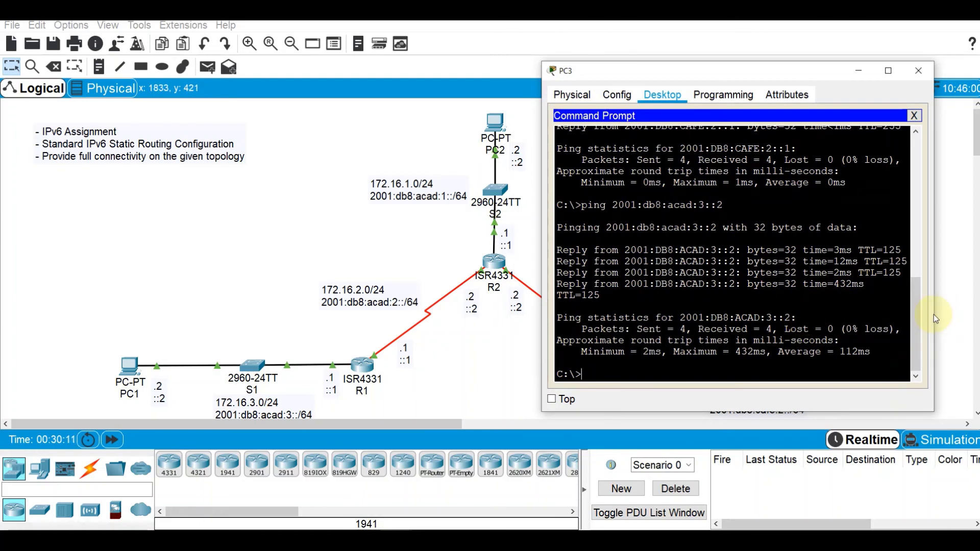
drag(935, 314, 949, 317)
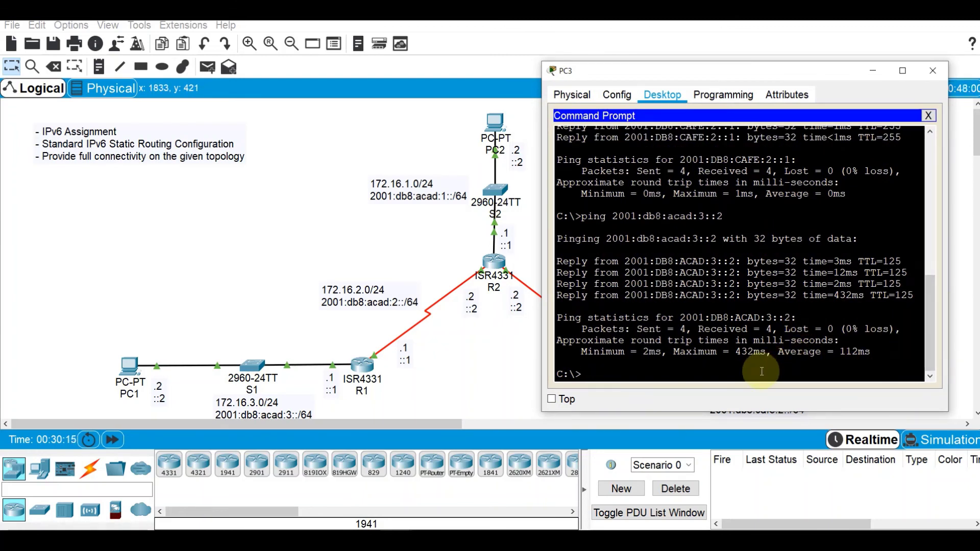
- Run ping 2001:db8:acad:1::2 from PC3's Command Prompt to test connectivity to PC2, then return to the topology
key(Up)
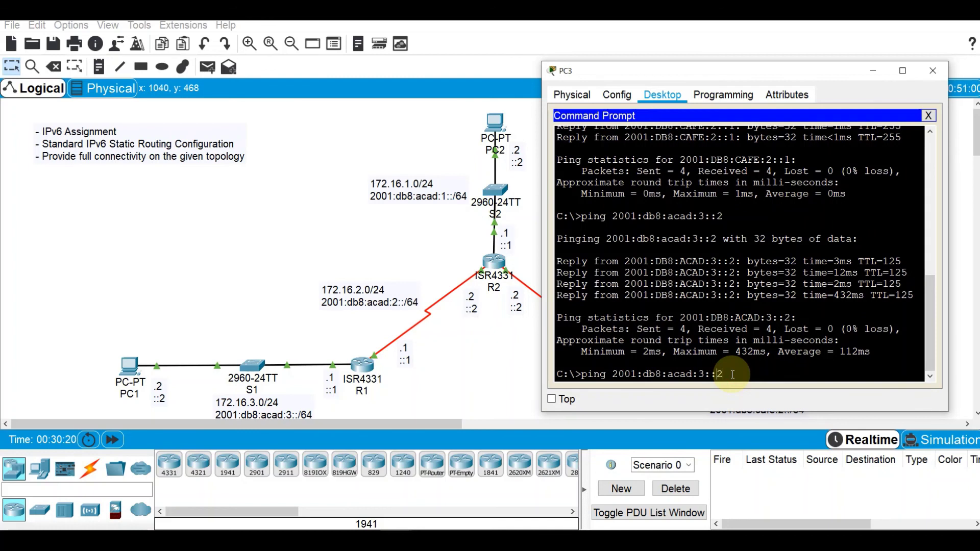
key(Left)
key(Left)
key(Left)
key(Left)
key(Right)
key(BackSpace)
text(1)
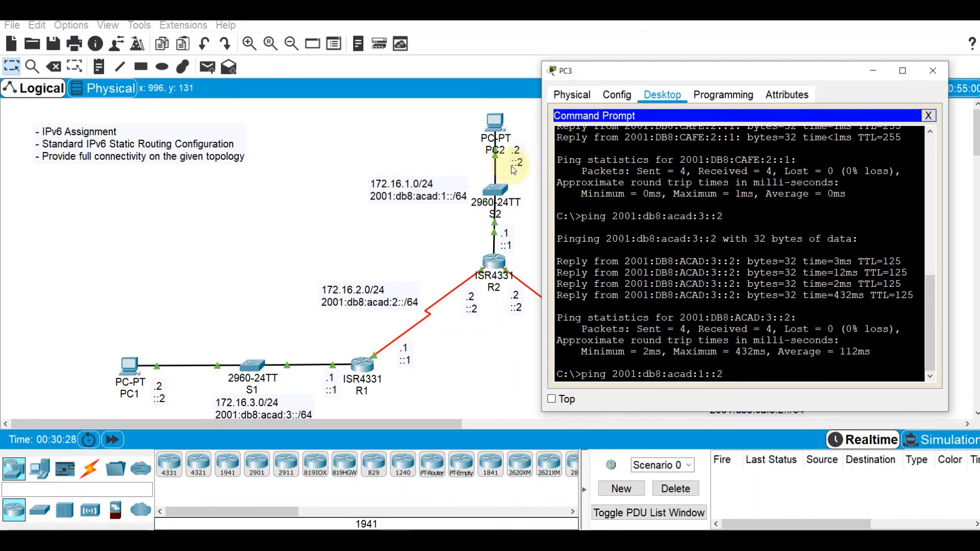
key(Return)
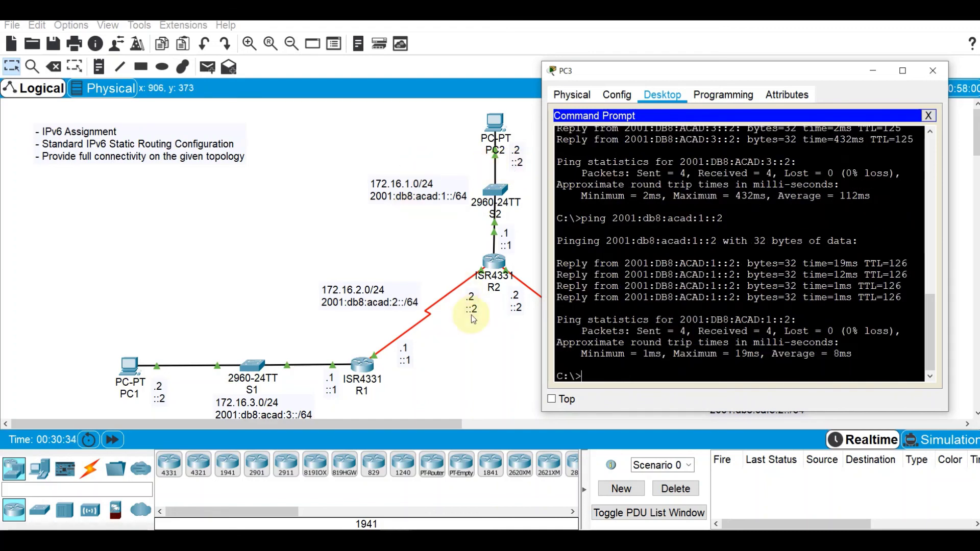
click(479, 341)
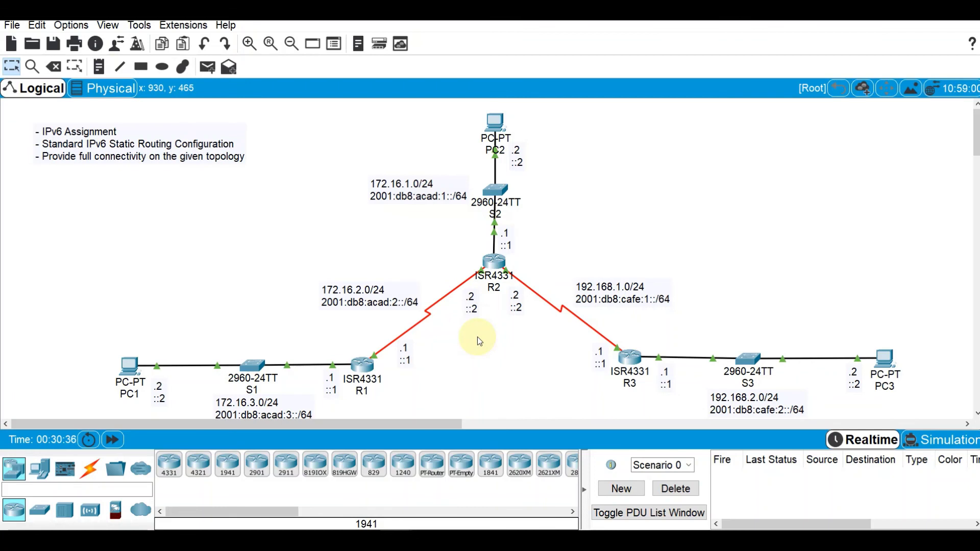